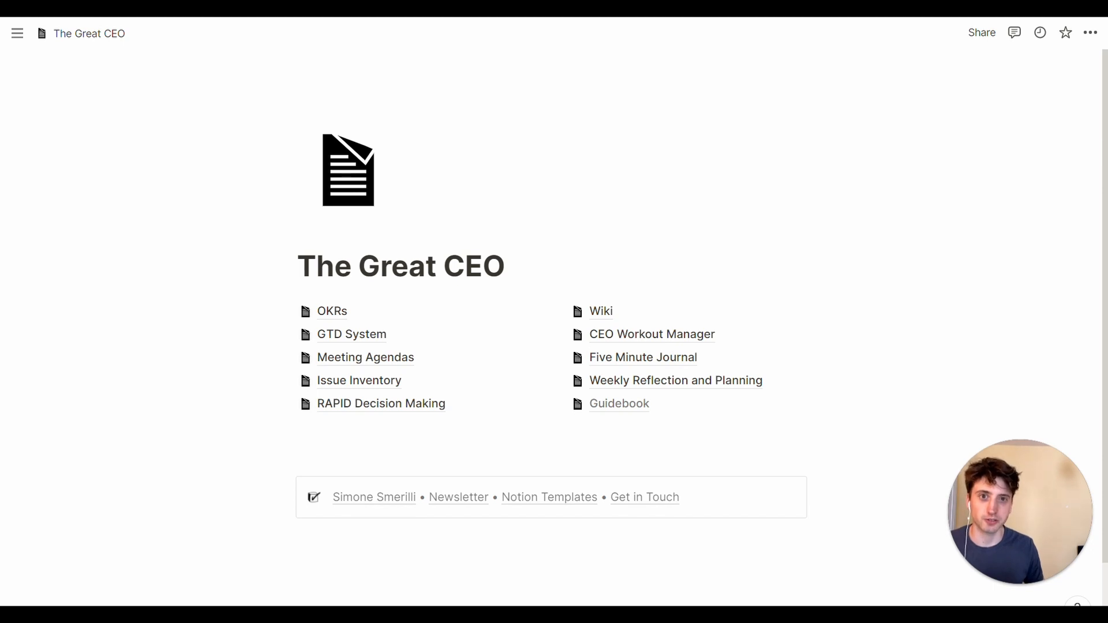
Step: View the OKRs page, return to The Great CEO home page and open the GTD System page
{"action": "left_click", "coordinate": [395, 312]}
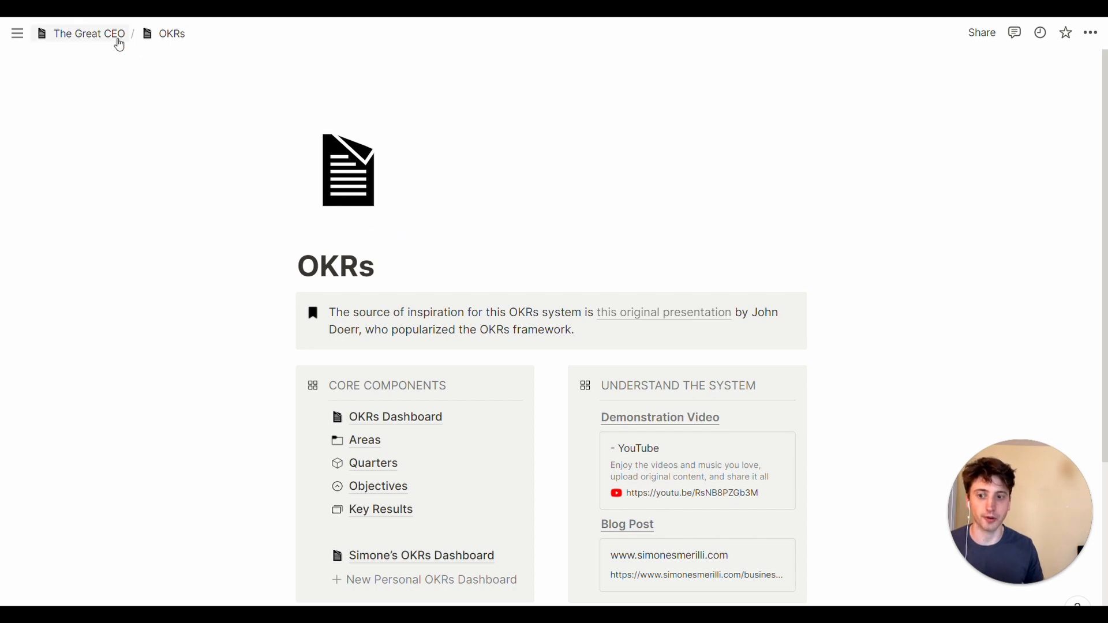
{"action": "left_click", "coordinate": [114, 37]}
{"action": "left_click", "coordinate": [354, 342]}
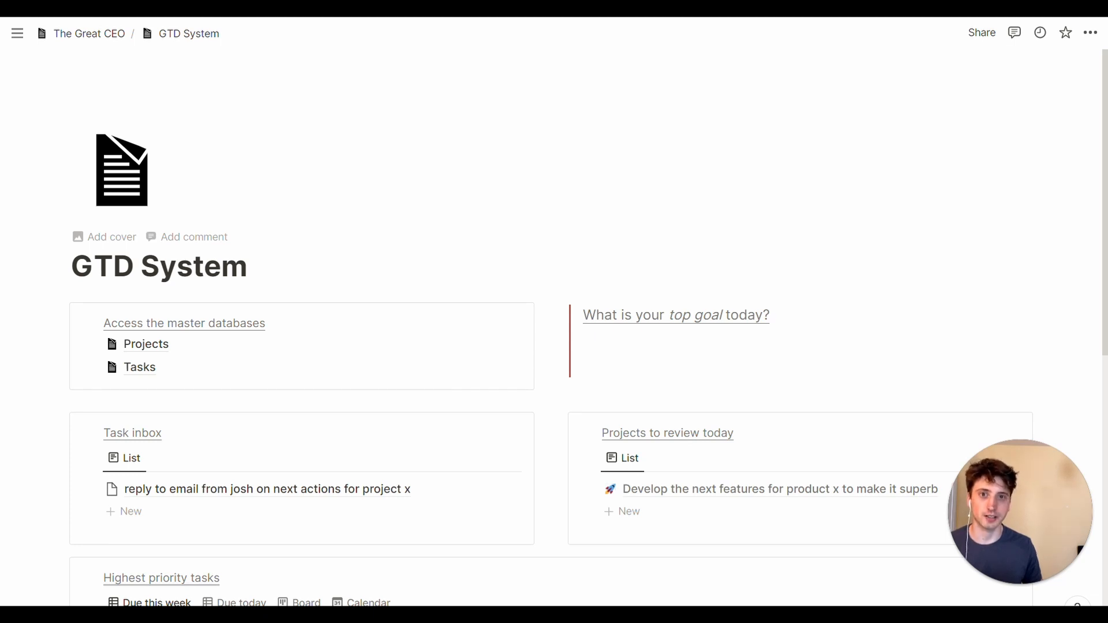
Step: Review the GTD System page's task inbox, projects to review, highest priority tasks and other tasks
{"action": "scroll", "coordinate": [554, 288], "scroll_direction": "down", "scroll_amount": 2}
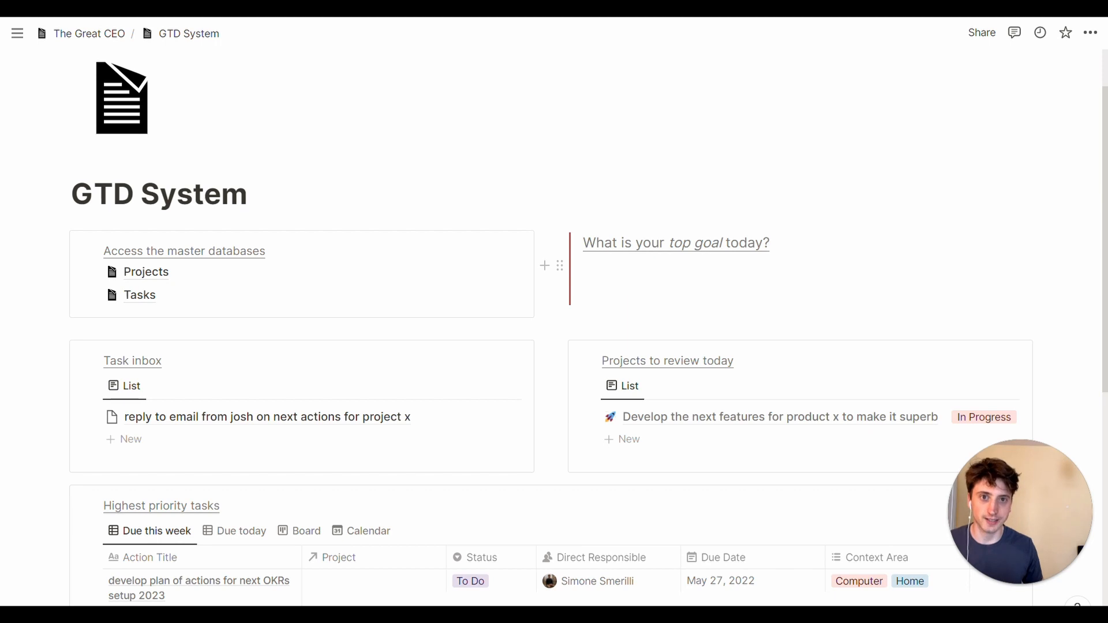
{"action": "scroll", "coordinate": [578, 289], "scroll_direction": "down", "scroll_amount": 2}
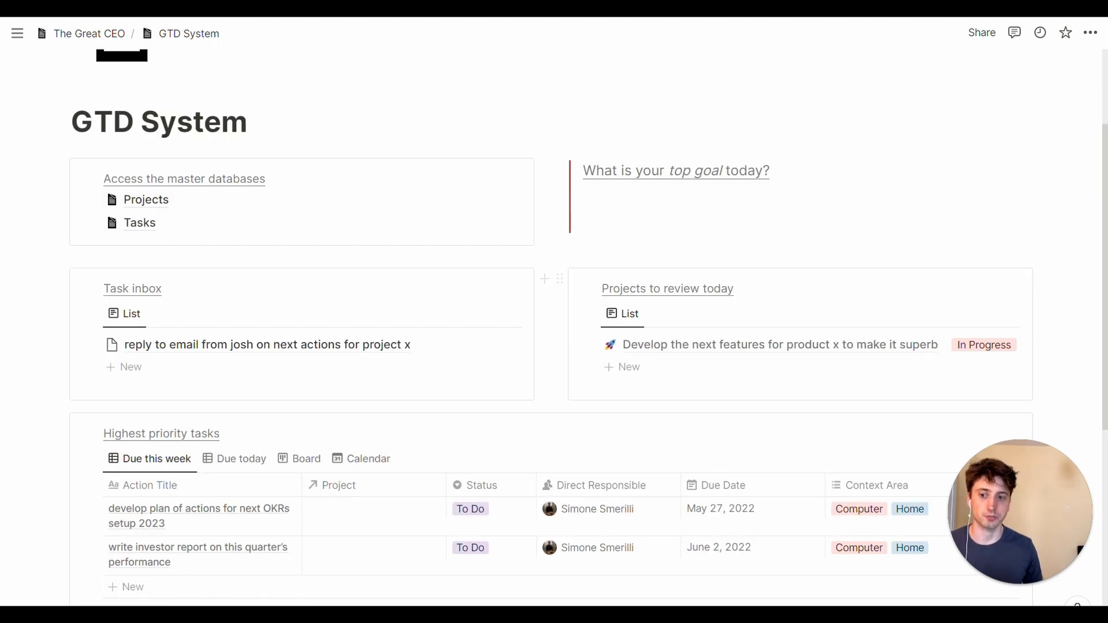
{"action": "scroll", "coordinate": [554, 312], "scroll_direction": "down", "scroll_amount": 2}
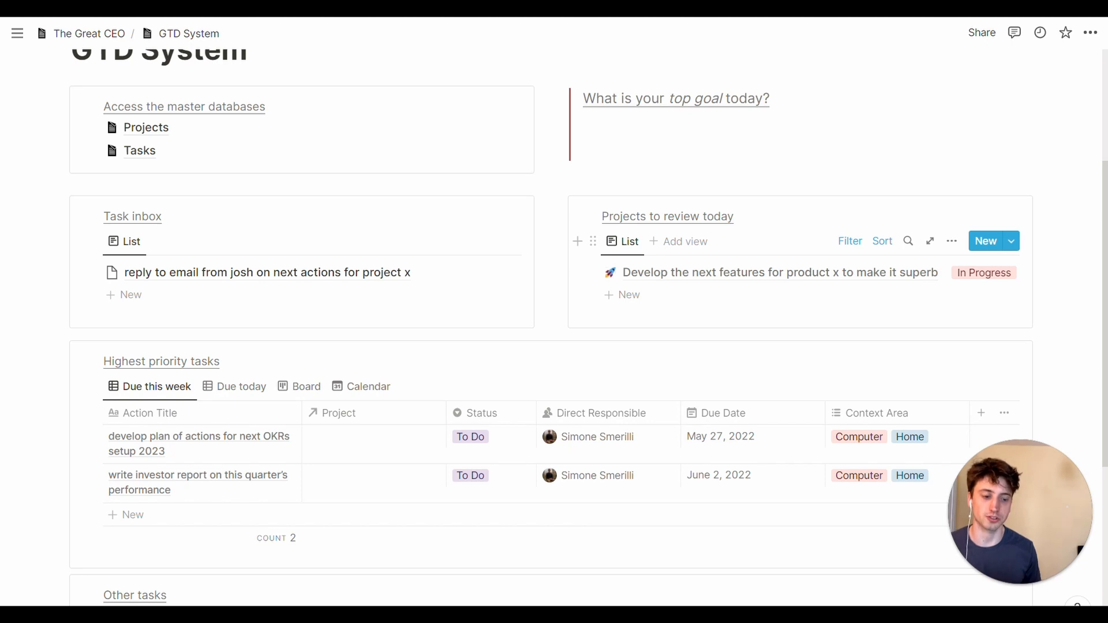
{"action": "scroll", "coordinate": [808, 312], "scroll_direction": "down", "scroll_amount": 2}
{"action": "scroll", "coordinate": [667, 279], "scroll_direction": "down", "scroll_amount": 4}
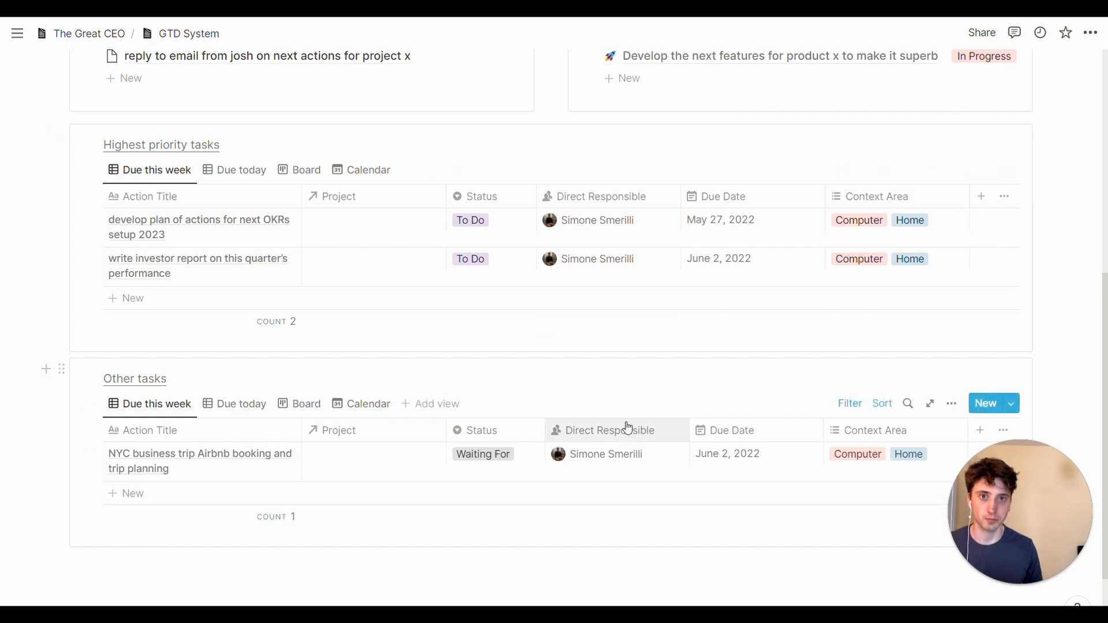
{"action": "scroll", "coordinate": [629, 430], "scroll_direction": "up", "scroll_amount": 10}
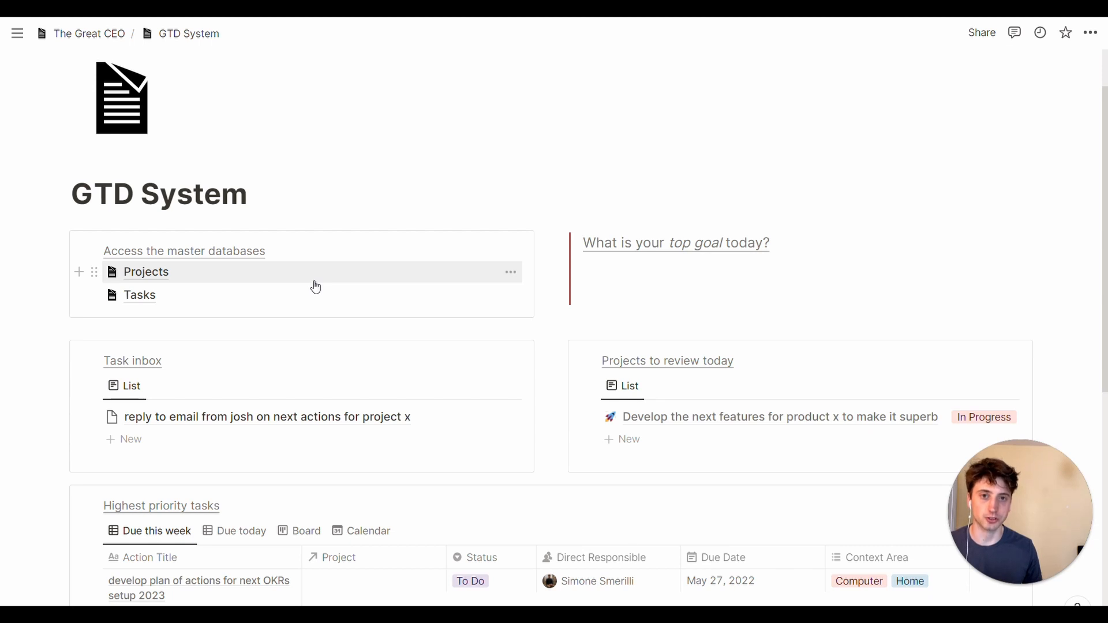
Step: Open the Projects master database and view the templates available for new projects
{"action": "left_click", "coordinate": [295, 279]}
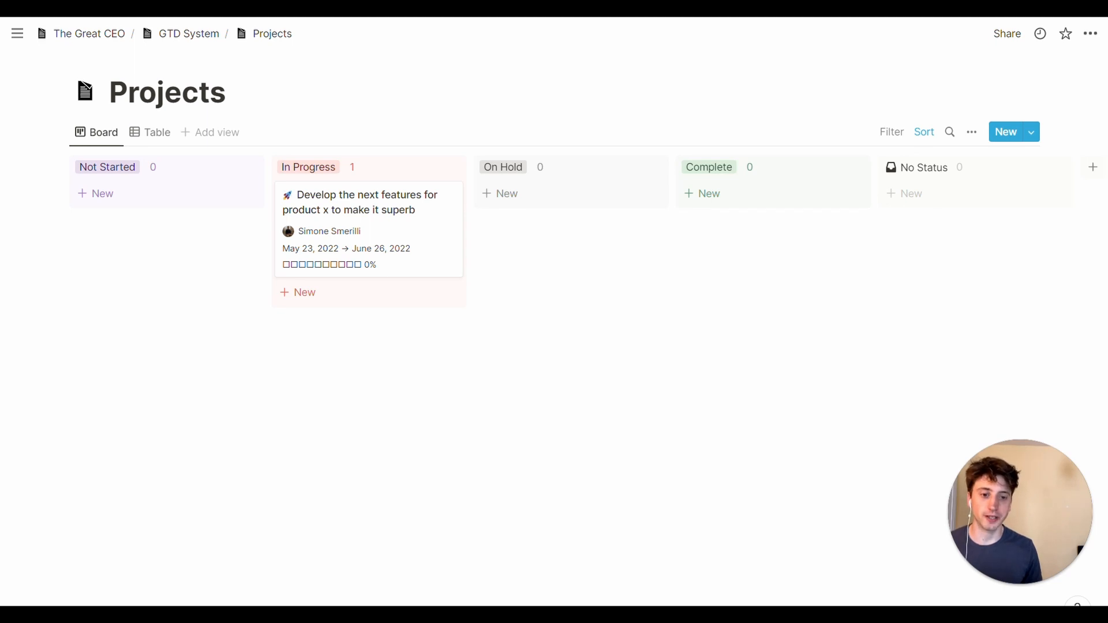
{"action": "left_click", "coordinate": [1030, 132]}
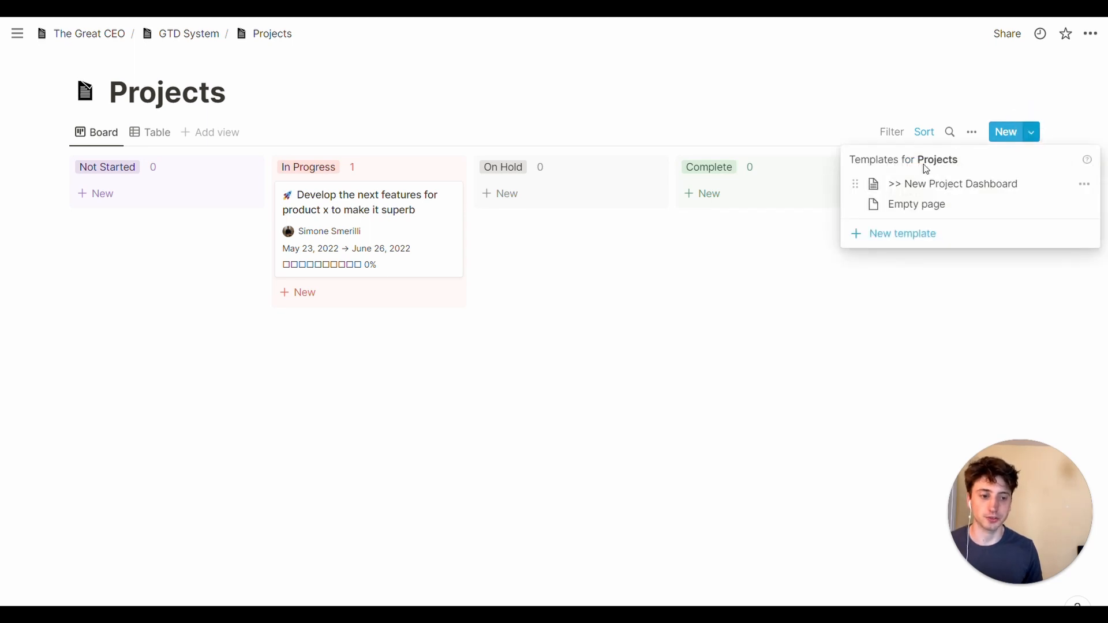
{"action": "left_click", "coordinate": [720, 119]}
Step: Open the "Develop the next features for product x to make it superb" project as a full page and apply the New Project Dashboard template
{"action": "left_click", "coordinate": [373, 211]}
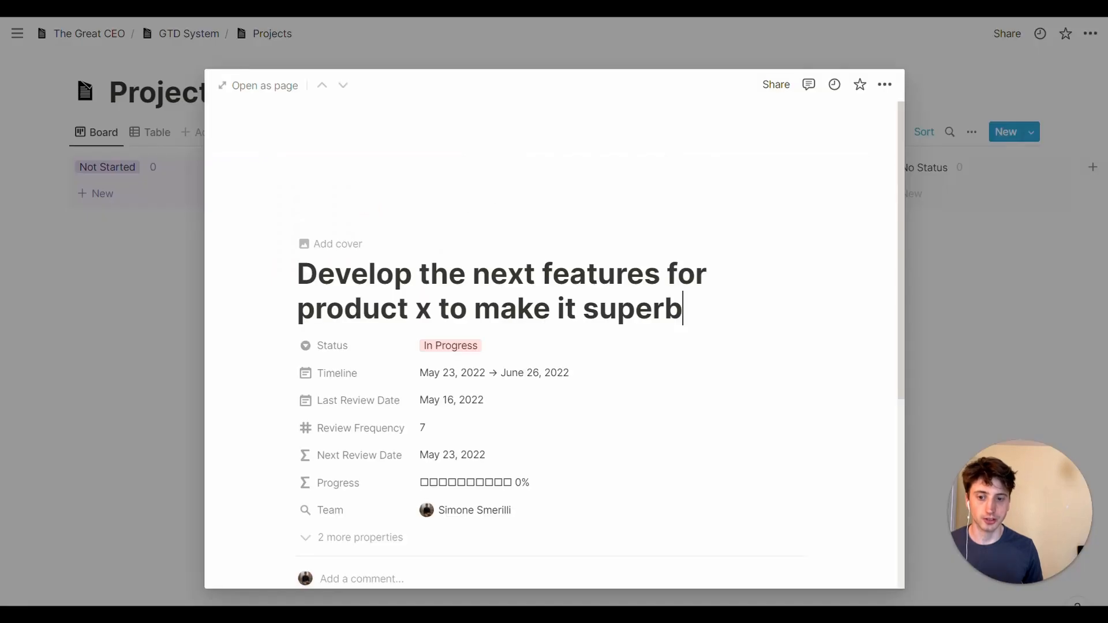
{"action": "left_click", "coordinate": [265, 89]}
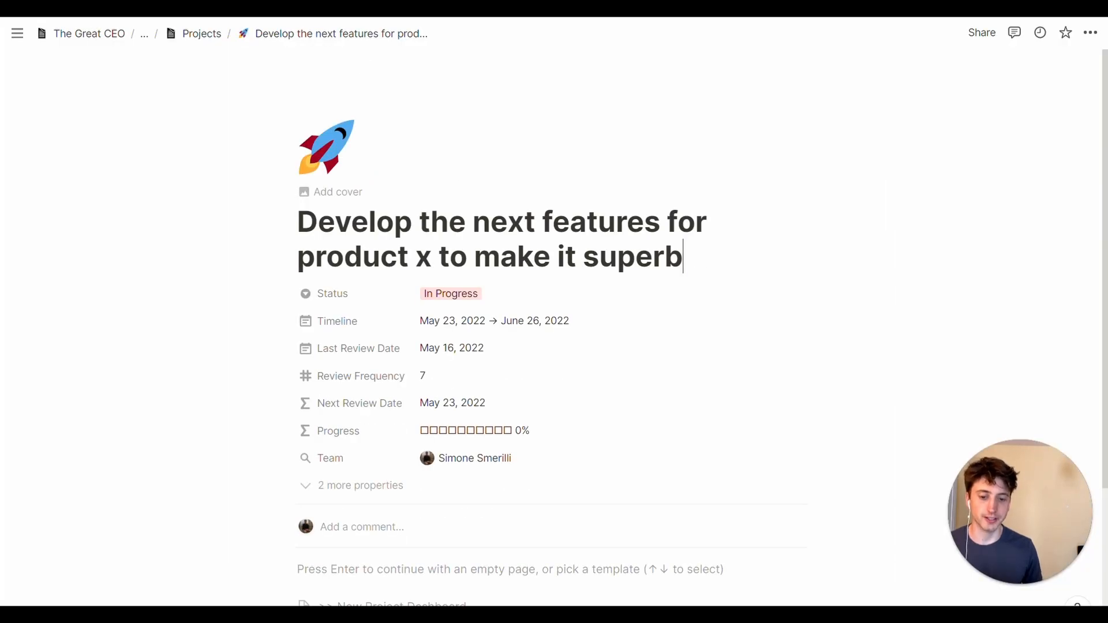
{"action": "scroll", "coordinate": [490, 566], "scroll_direction": "down", "scroll_amount": 2}
{"action": "left_click", "coordinate": [475, 542]}
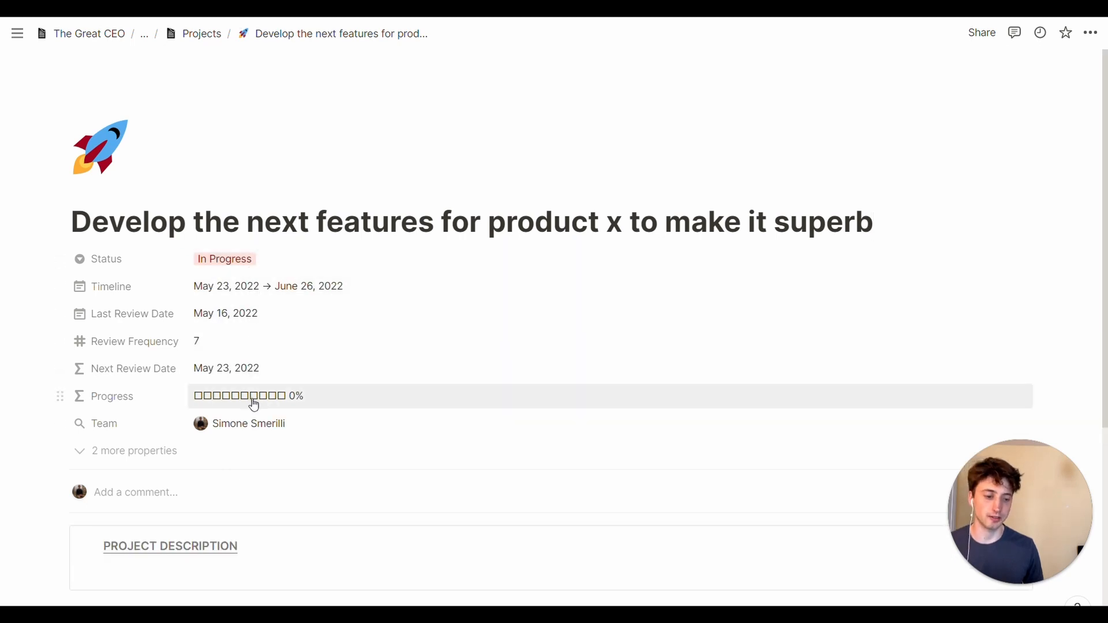
Step: Review the project page's properties, project description and task board
{"action": "scroll", "coordinate": [287, 363], "scroll_direction": "down", "scroll_amount": 2}
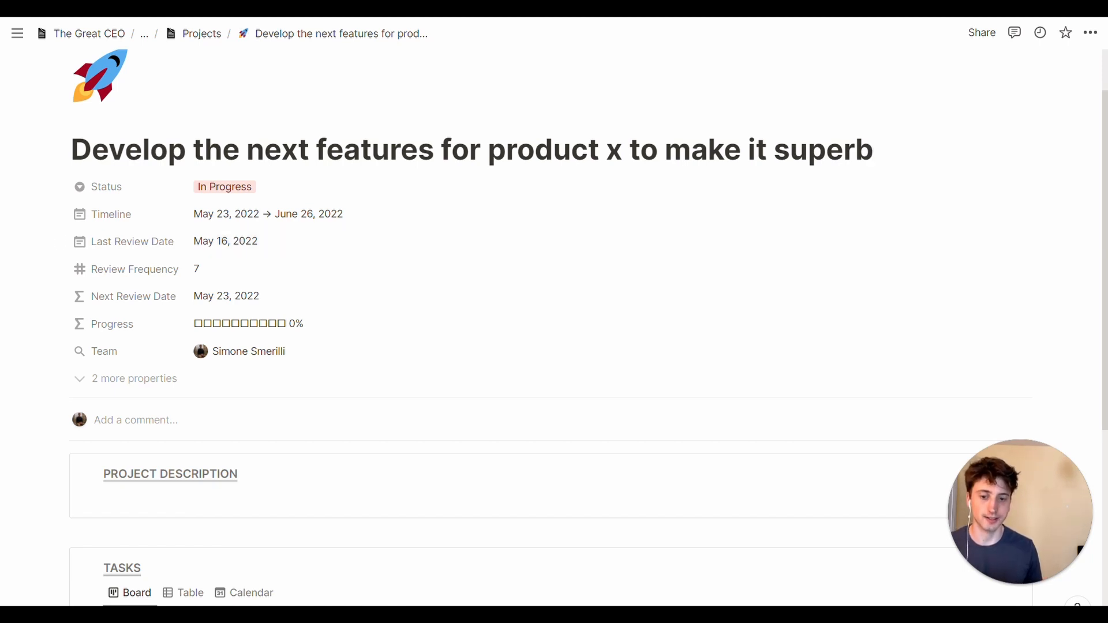
{"action": "scroll", "coordinate": [476, 268], "scroll_direction": "down", "scroll_amount": 5}
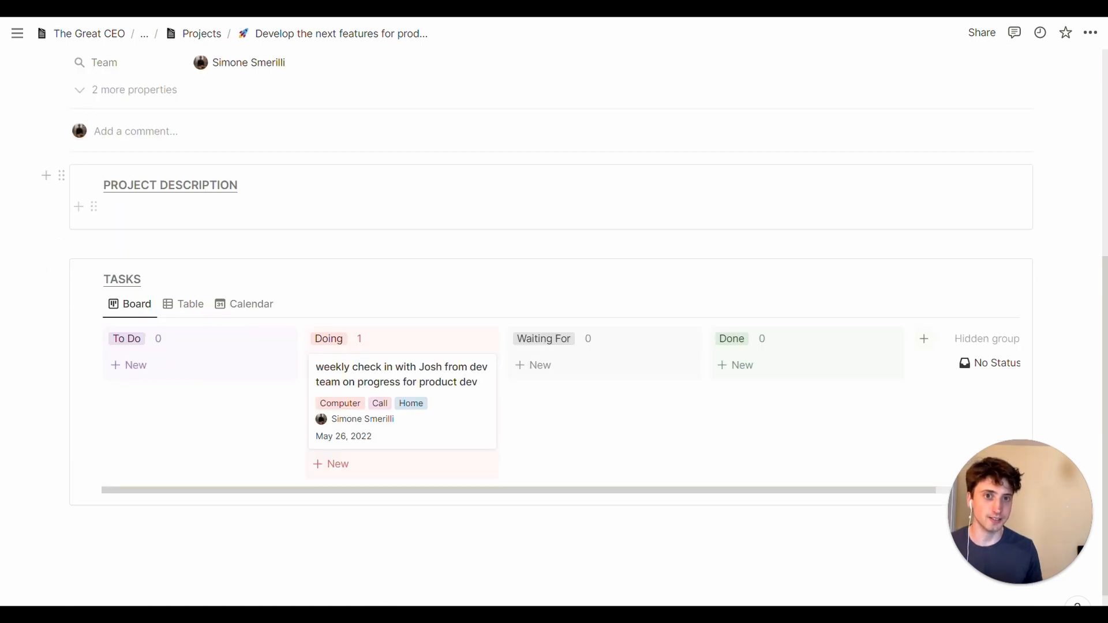
{"action": "scroll", "coordinate": [230, 242], "scroll_direction": "down", "scroll_amount": 1}
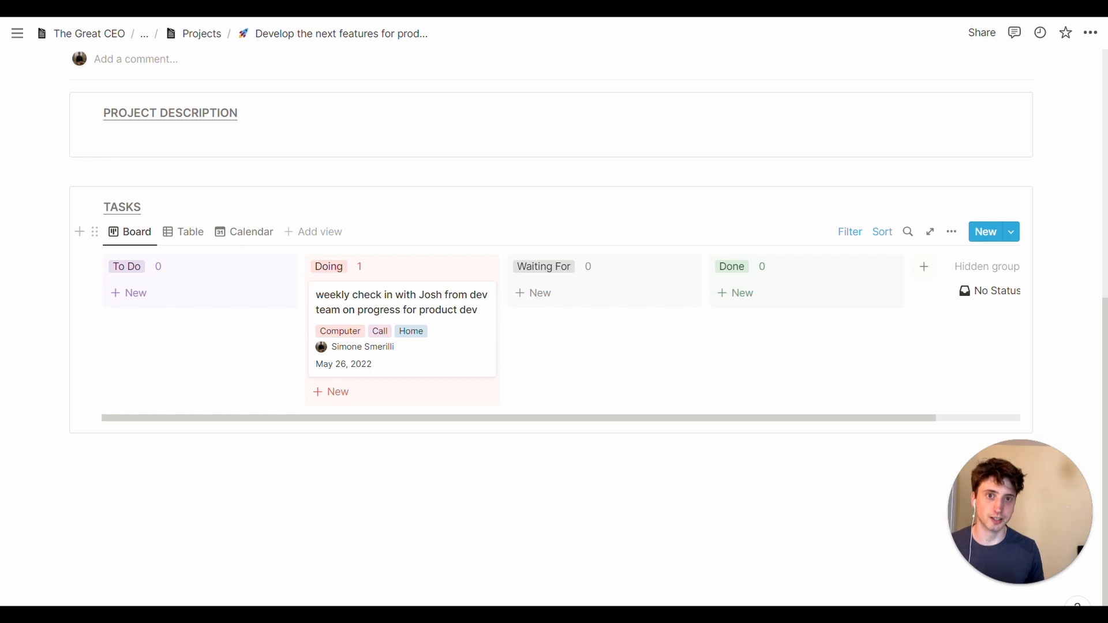
Step: Open the weekly check-in task under Doing and examine its properties, including the Key Result and Status choices
{"action": "left_click", "coordinate": [361, 338]}
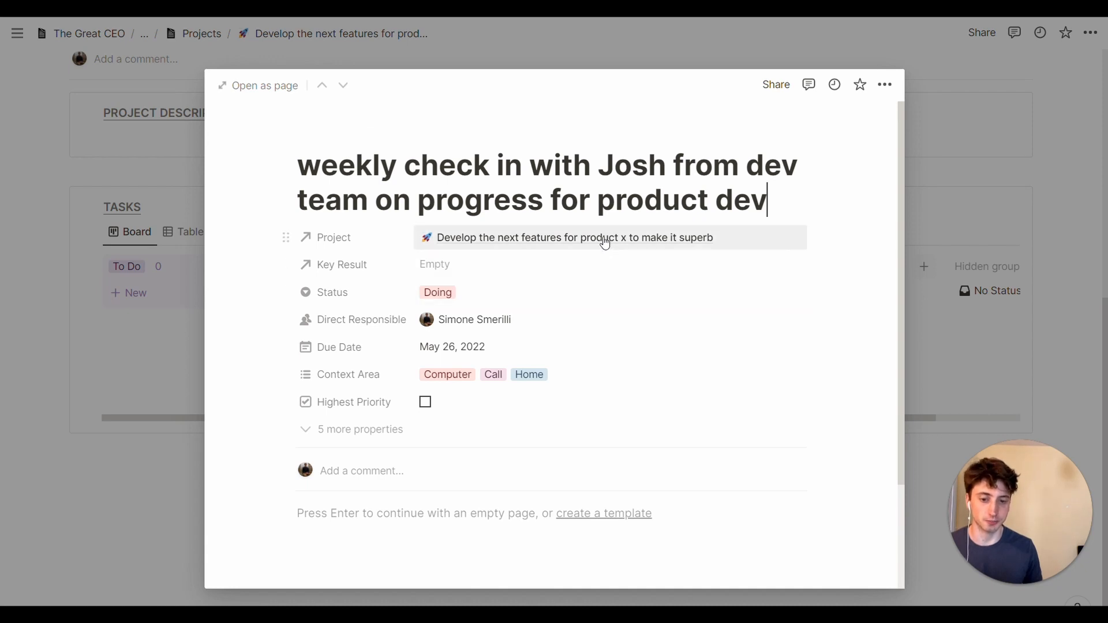
{"action": "left_click", "coordinate": [587, 260]}
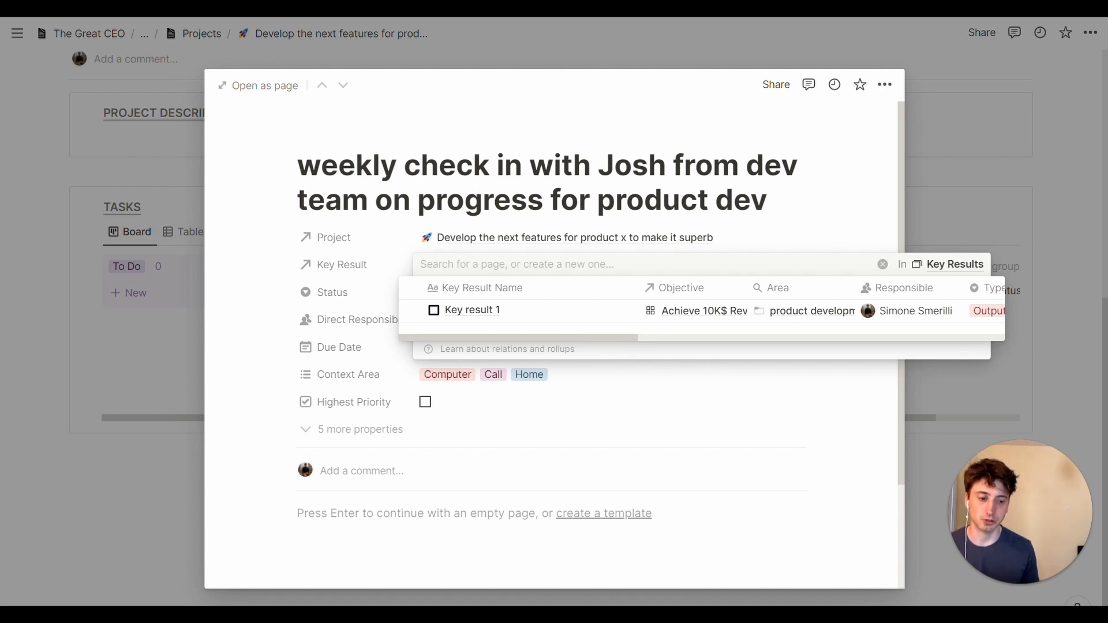
{"action": "key", "text": "Escape"}
{"action": "left_click", "coordinate": [474, 288]}
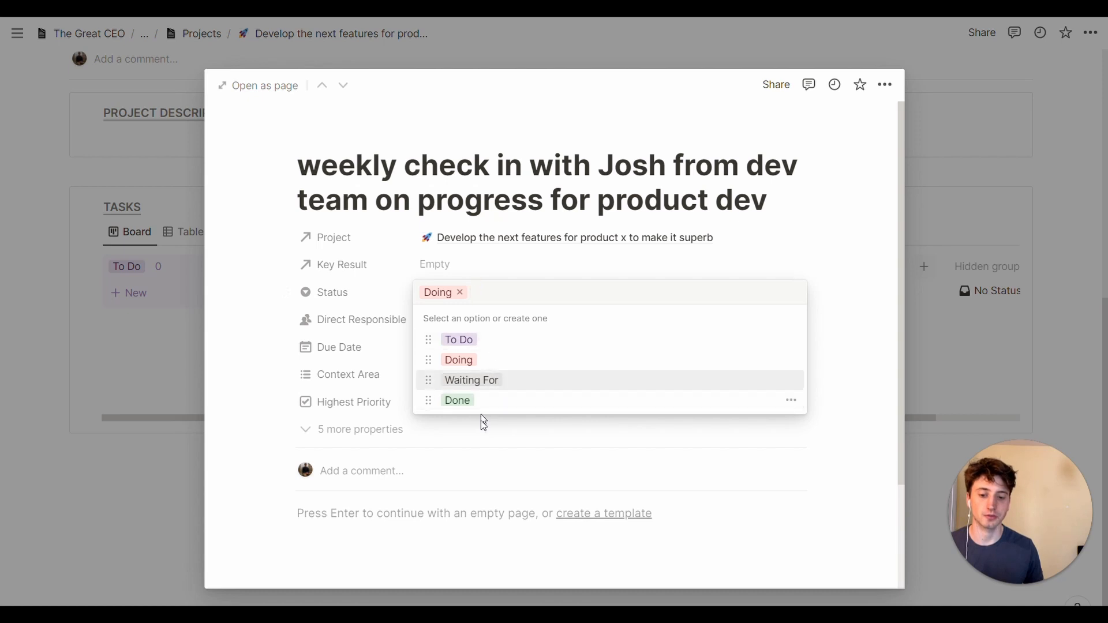
{"action": "left_click", "coordinate": [332, 393]}
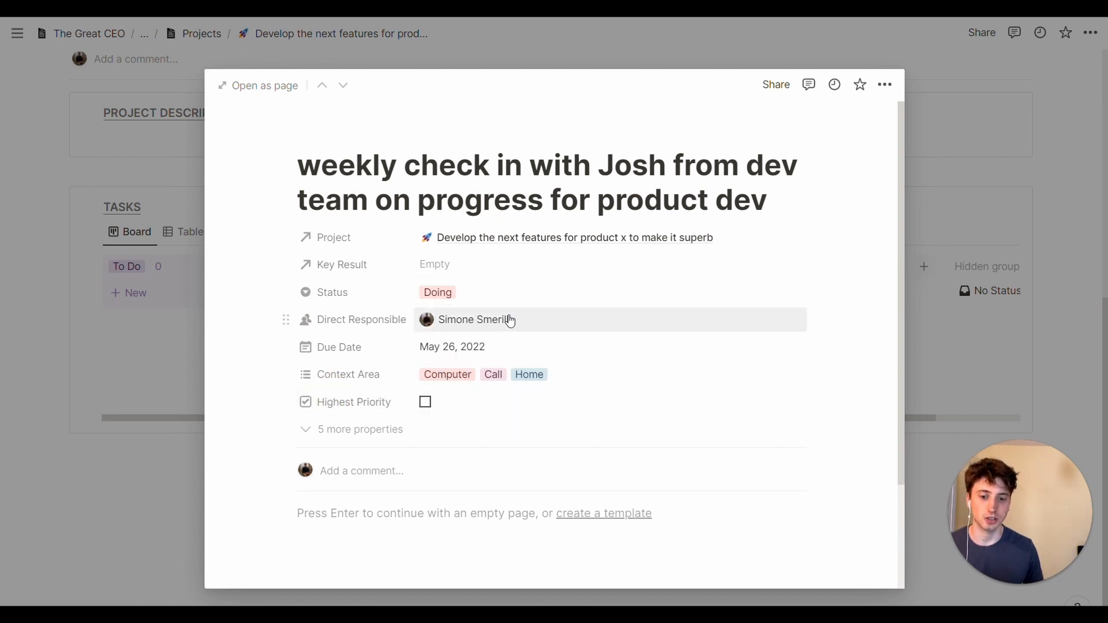
{"action": "scroll", "coordinate": [508, 320], "scroll_direction": "down", "scroll_amount": 2}
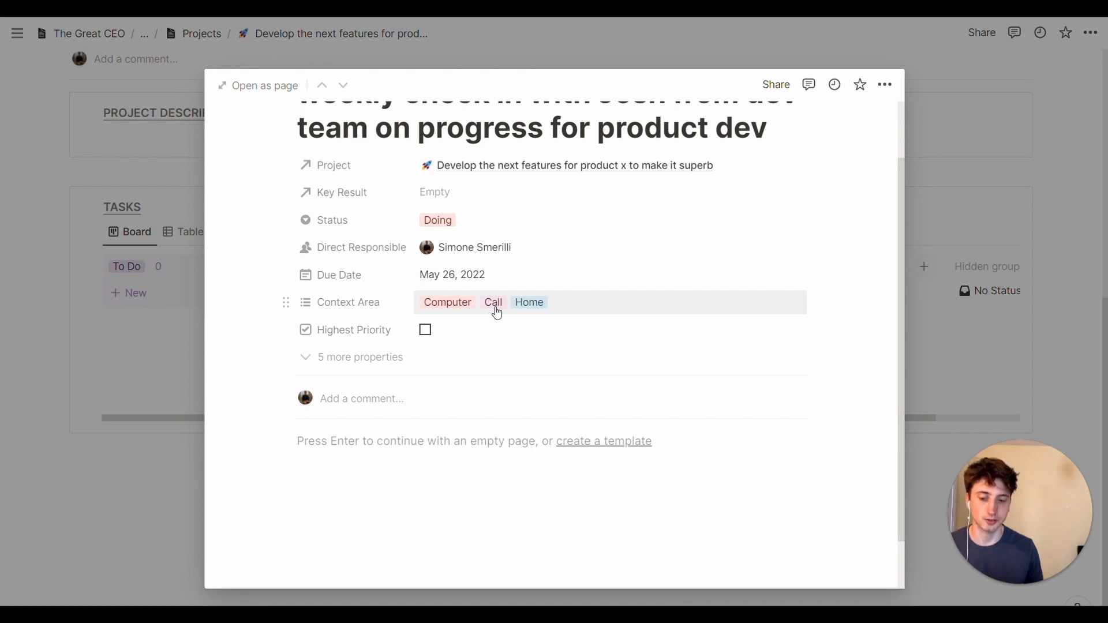
{"action": "scroll", "coordinate": [497, 313], "scroll_direction": "down", "scroll_amount": 1}
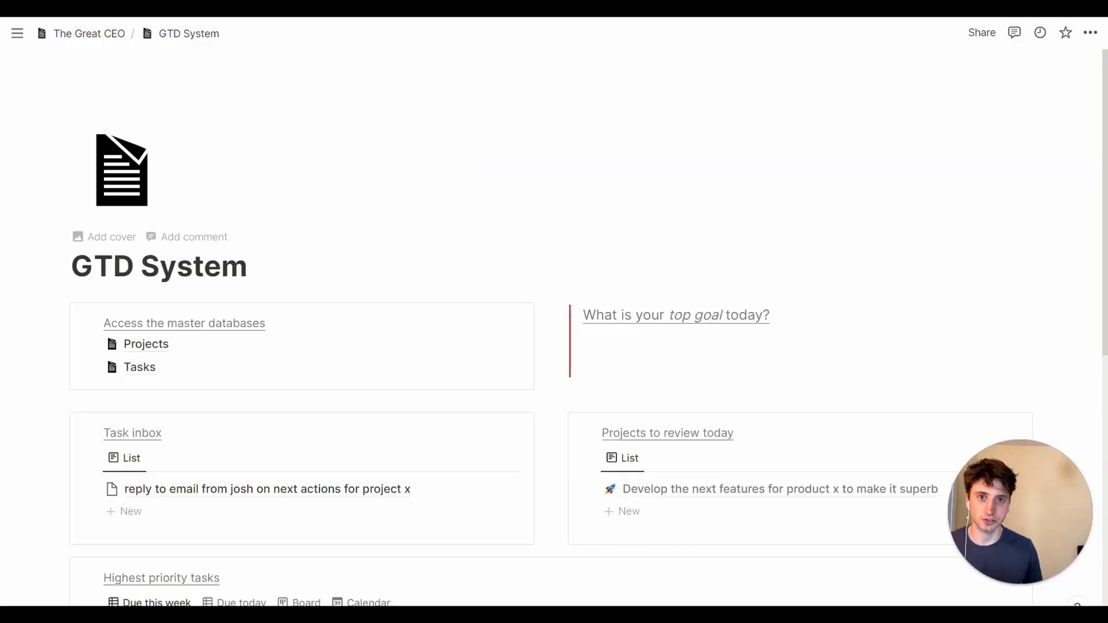
Step: On the GTD System page, open the email reply task in the task inbox and set its status to To Do
{"action": "scroll", "coordinate": [300, 260], "scroll_direction": "down", "scroll_amount": 4}
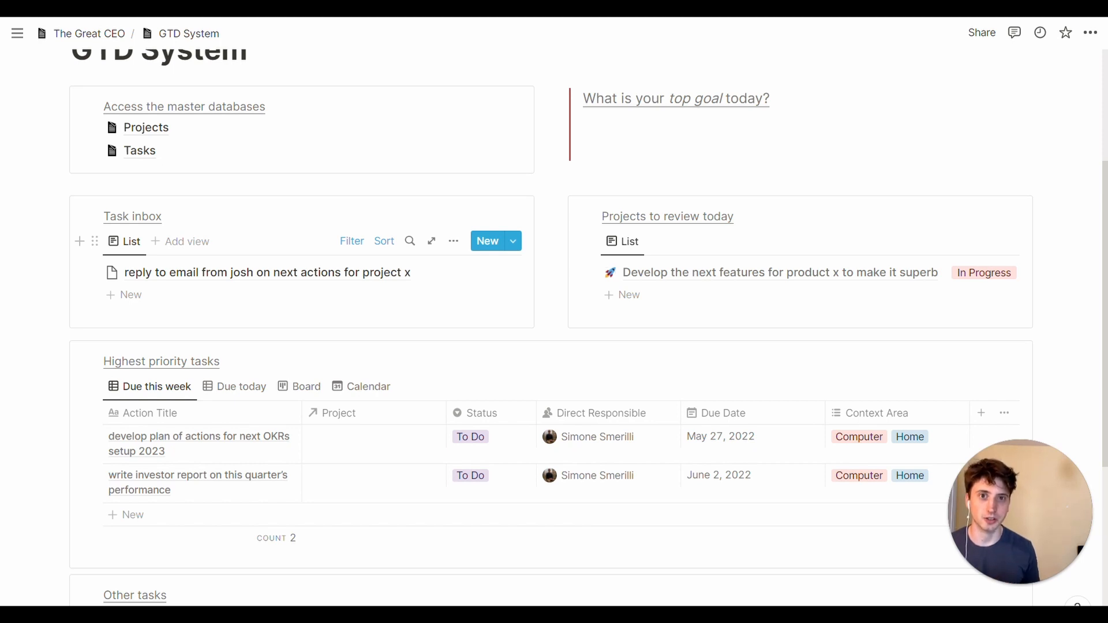
{"action": "left_click", "coordinate": [278, 282]}
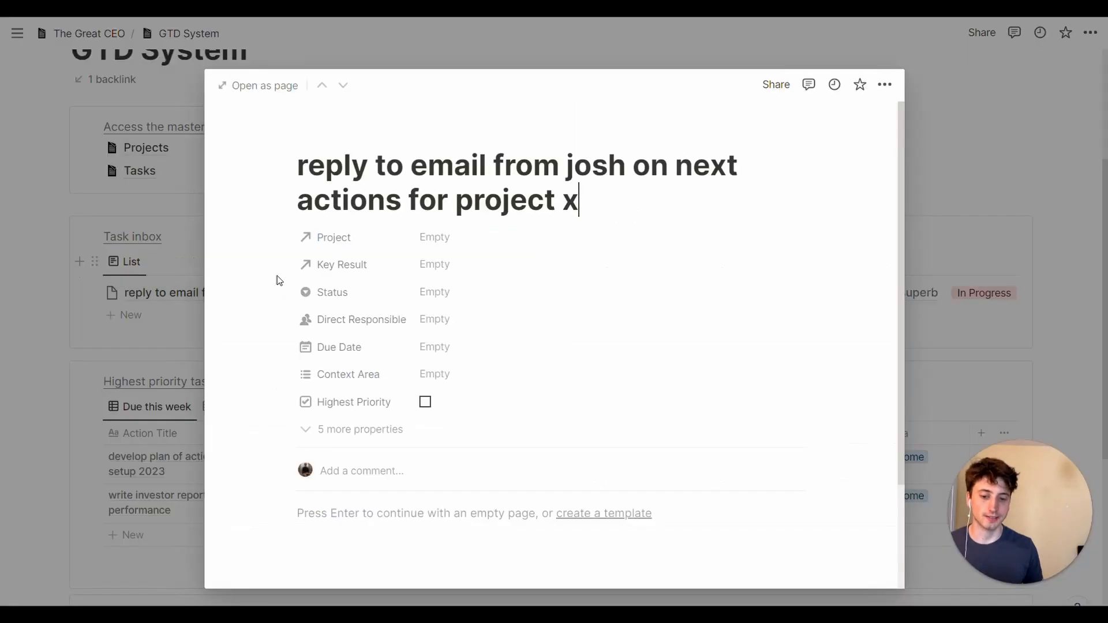
{"action": "left_click", "coordinate": [462, 292]}
{"action": "left_click", "coordinate": [481, 339]}
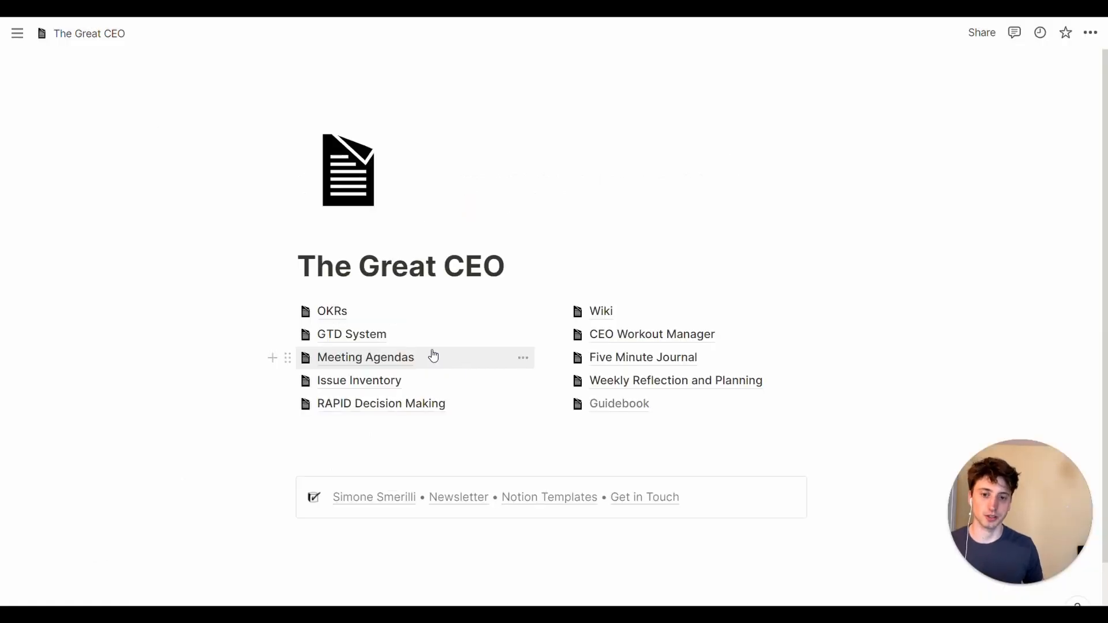
Step: In Meeting Agendas, create a full-page entry from the General Meeting Agenda Template and title it "Daily standup marketing team"
{"action": "left_click", "coordinate": [421, 359]}
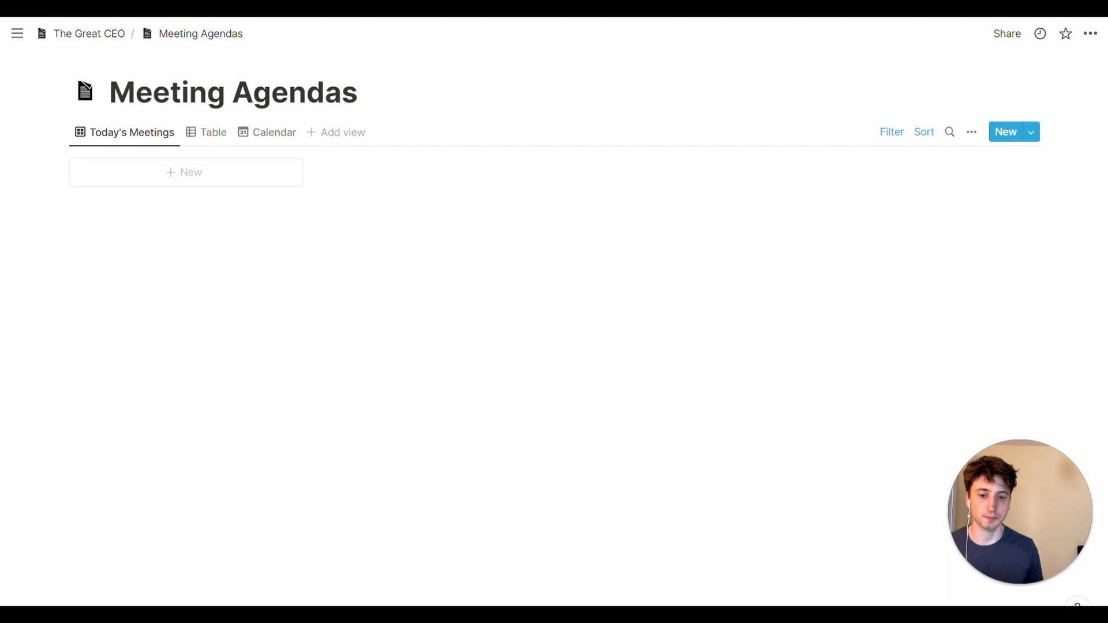
{"action": "left_click", "coordinate": [1032, 132]}
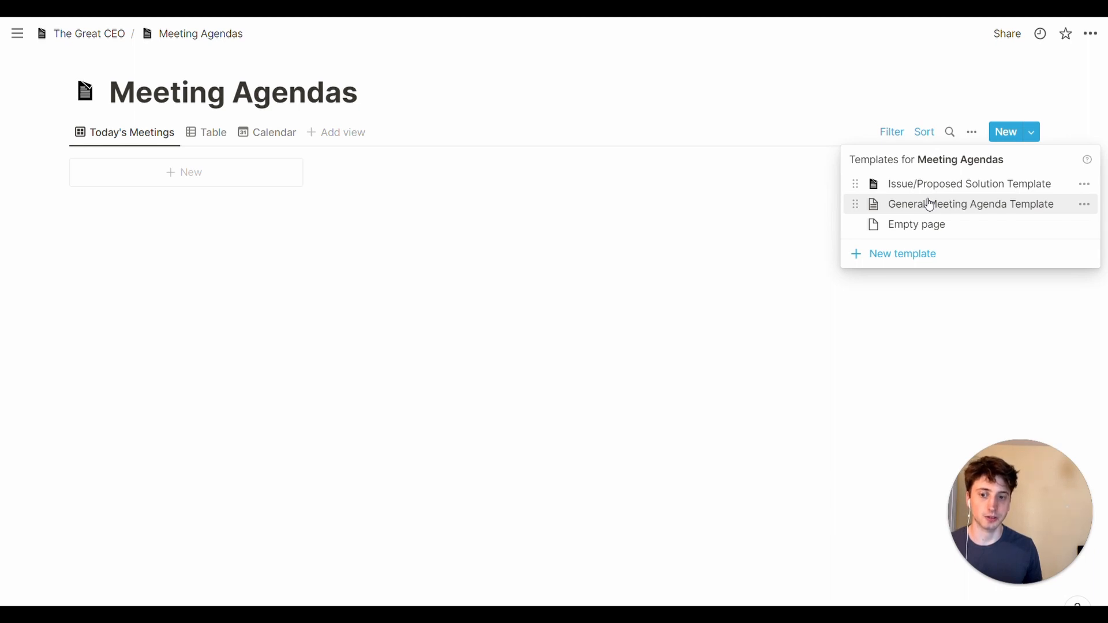
{"action": "left_click", "coordinate": [929, 204]}
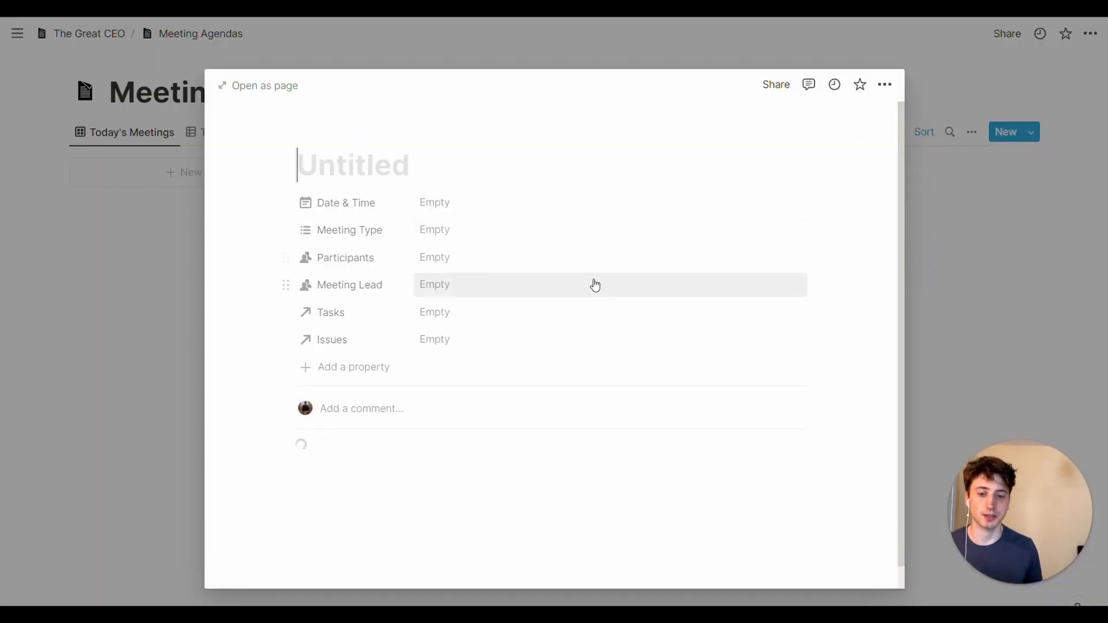
{"action": "left_click", "coordinate": [255, 88]}
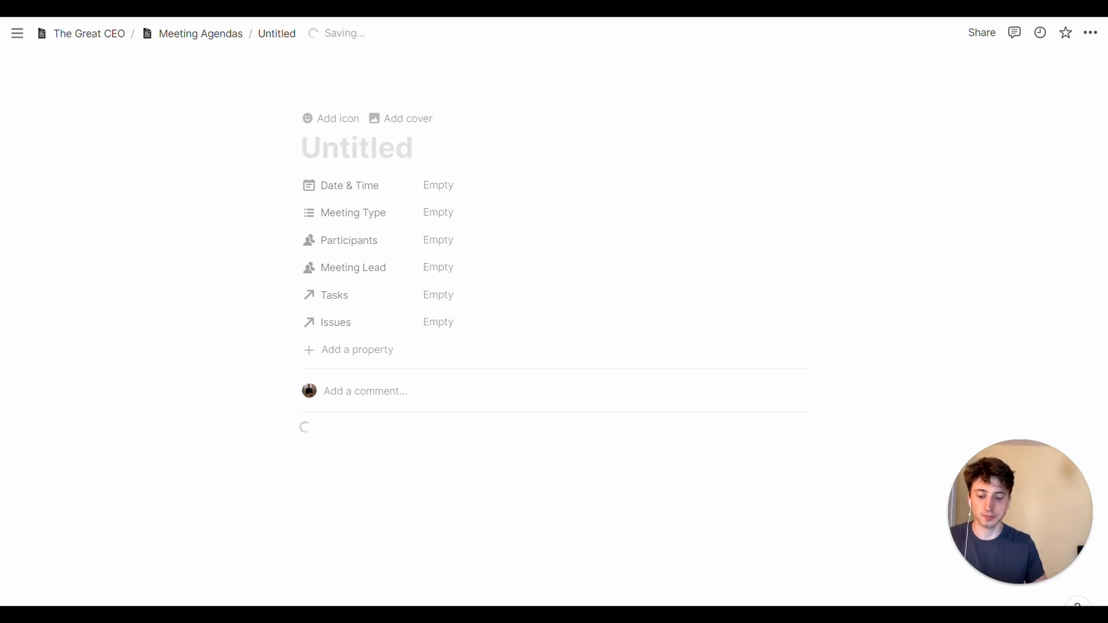
{"action": "type", "text": "Daily standup "}
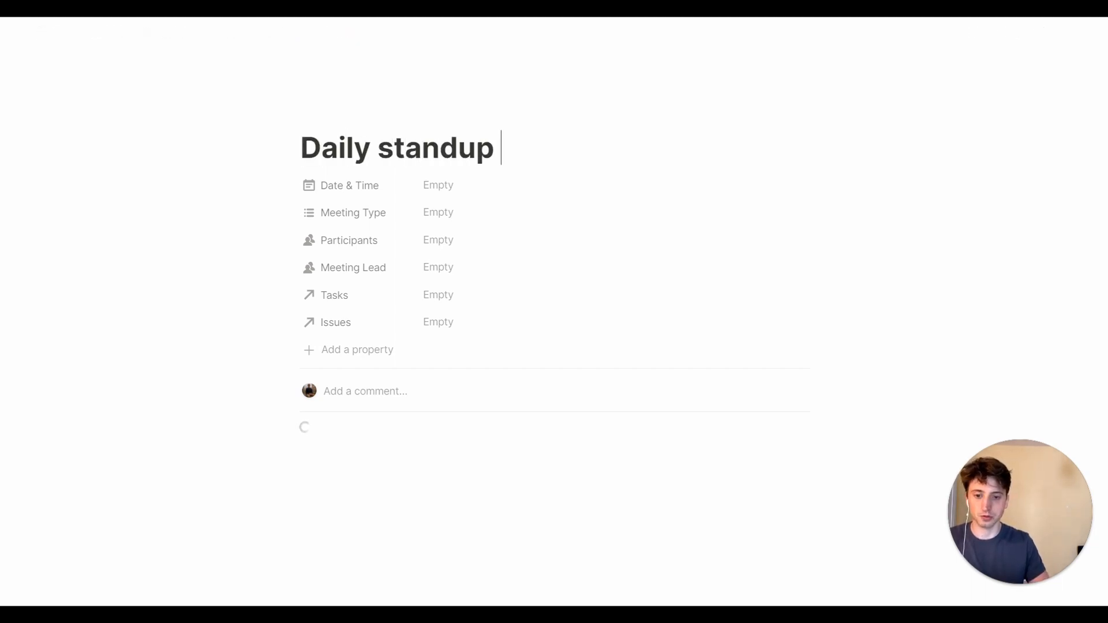
{"action": "type", "text": "marketing team"}
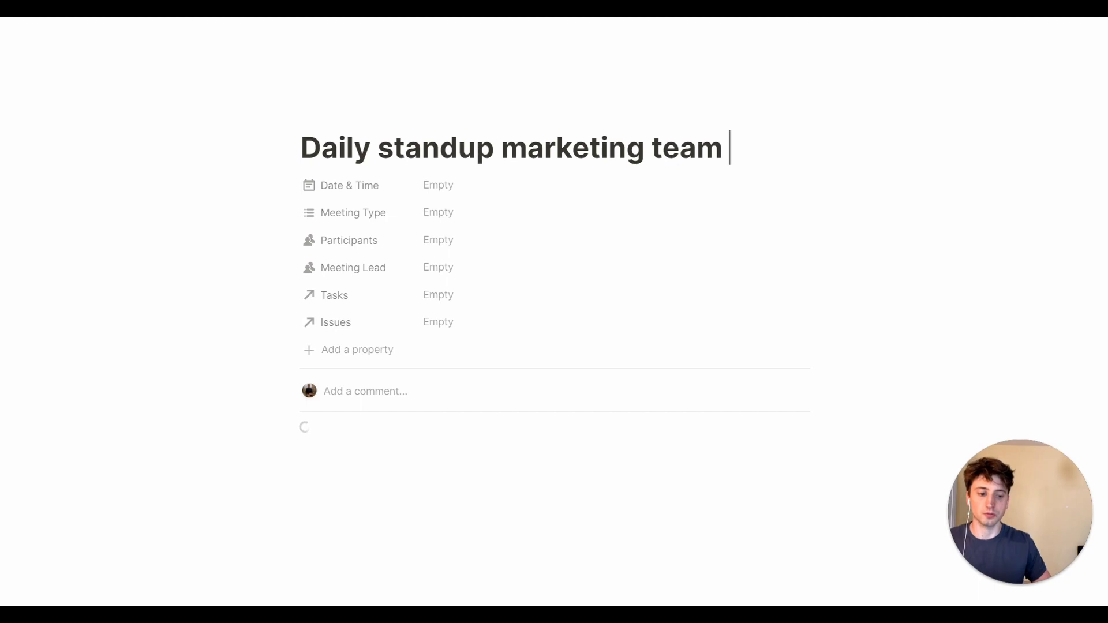
Step: Set the meeting's Date & Time to May 27, 2022 at 5:00 PM, with the time included
{"action": "left_click", "coordinate": [555, 184]}
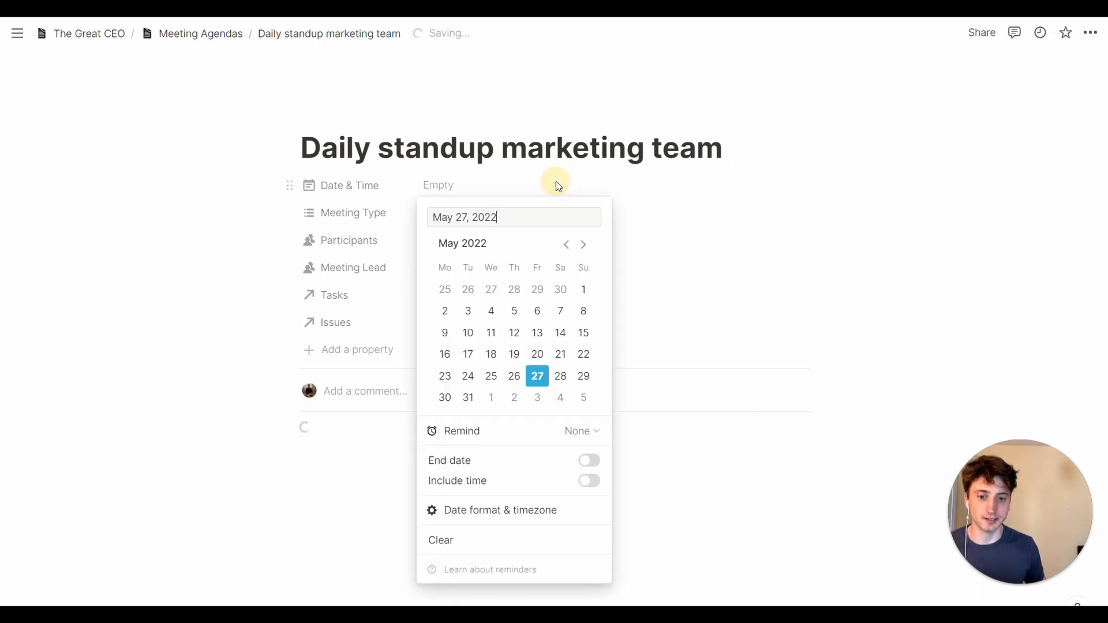
{"action": "left_click", "coordinate": [536, 375]}
{"action": "left_click", "coordinate": [590, 480]}
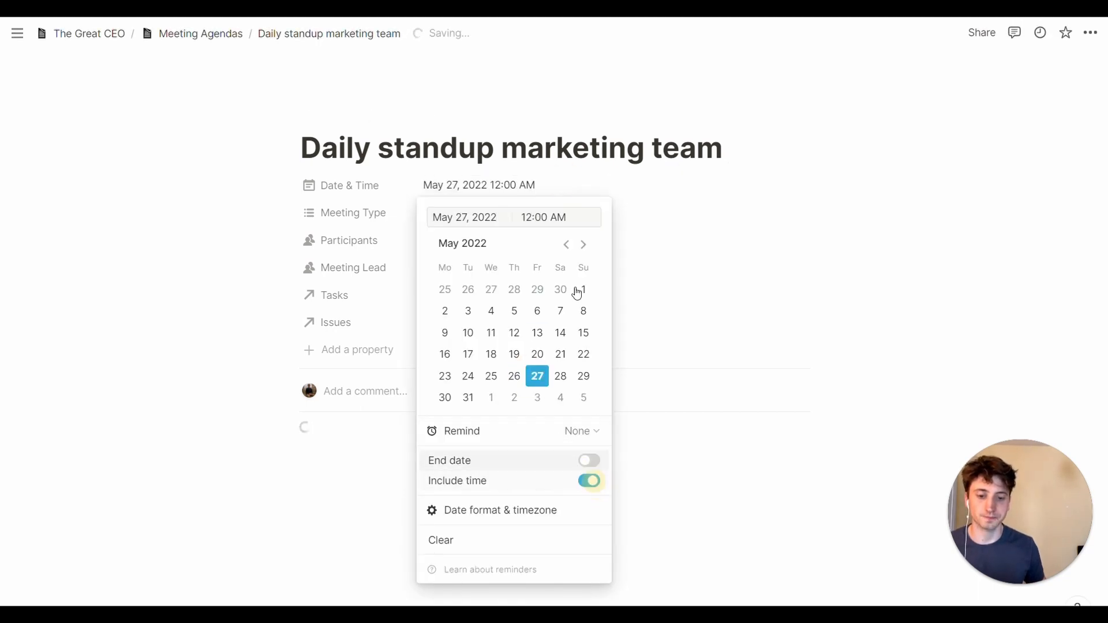
{"action": "left_click", "coordinate": [515, 219]}
{"action": "type", "text": "5"}
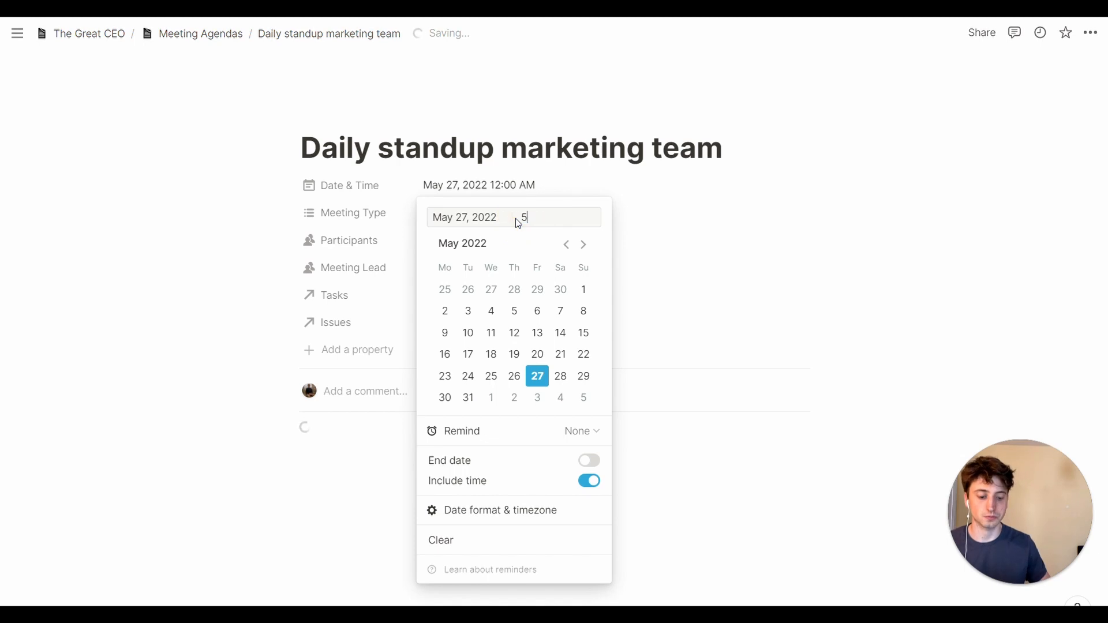
{"action": "key", "text": "Return"}
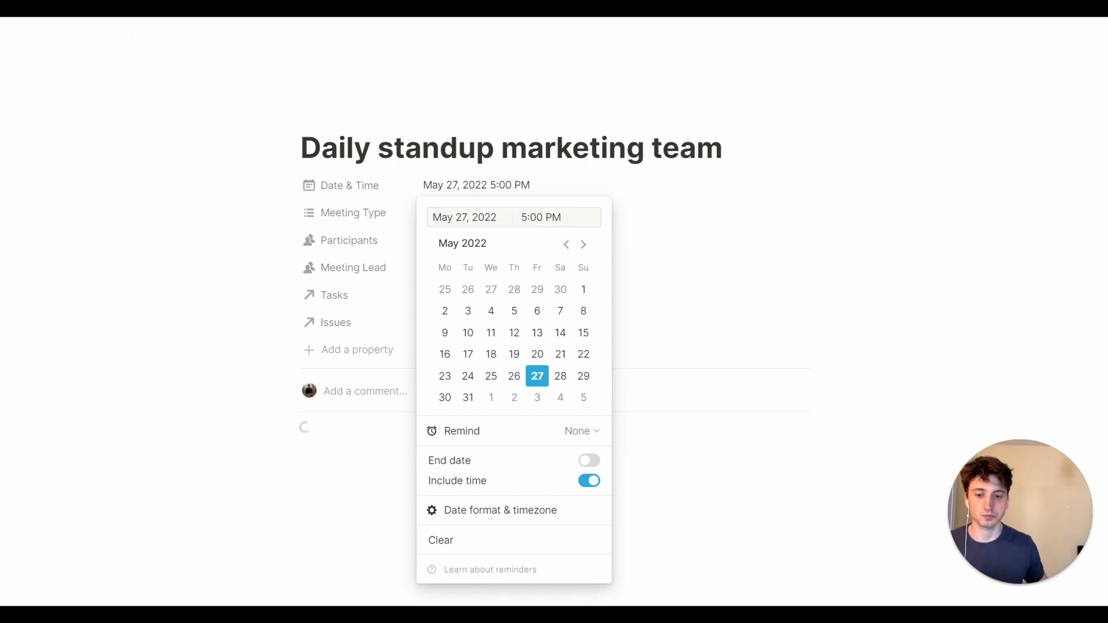
{"action": "left_click", "coordinate": [349, 206]}
Step: Set the meeting's Meeting Type to Team and check the choices for Participants
{"action": "left_click", "coordinate": [503, 212]}
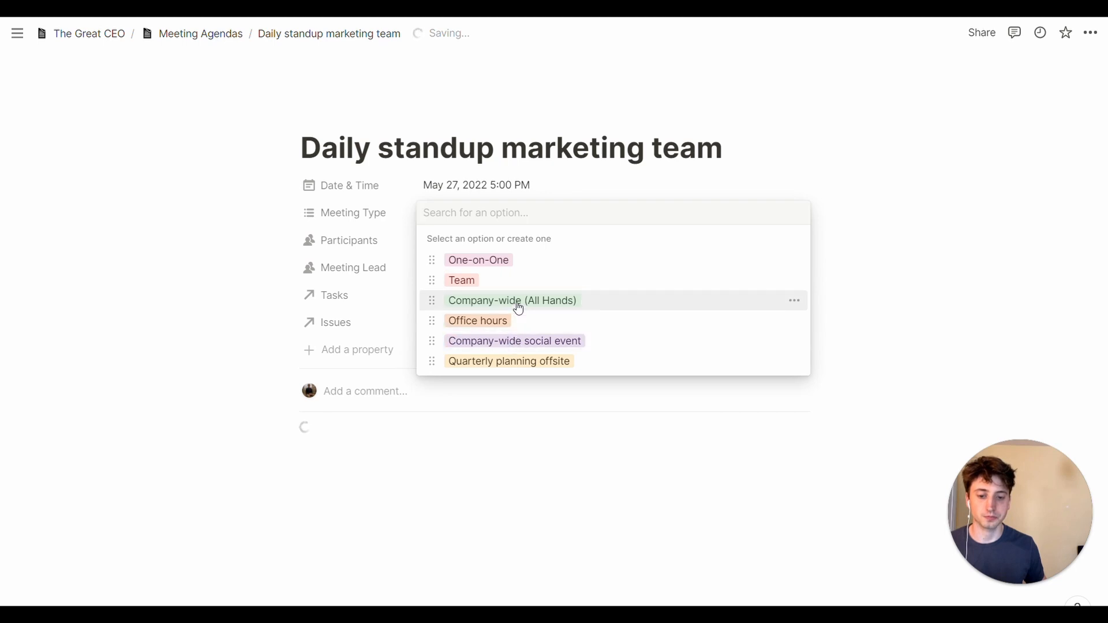
{"action": "left_click", "coordinate": [515, 283]}
{"action": "left_click", "coordinate": [278, 279]}
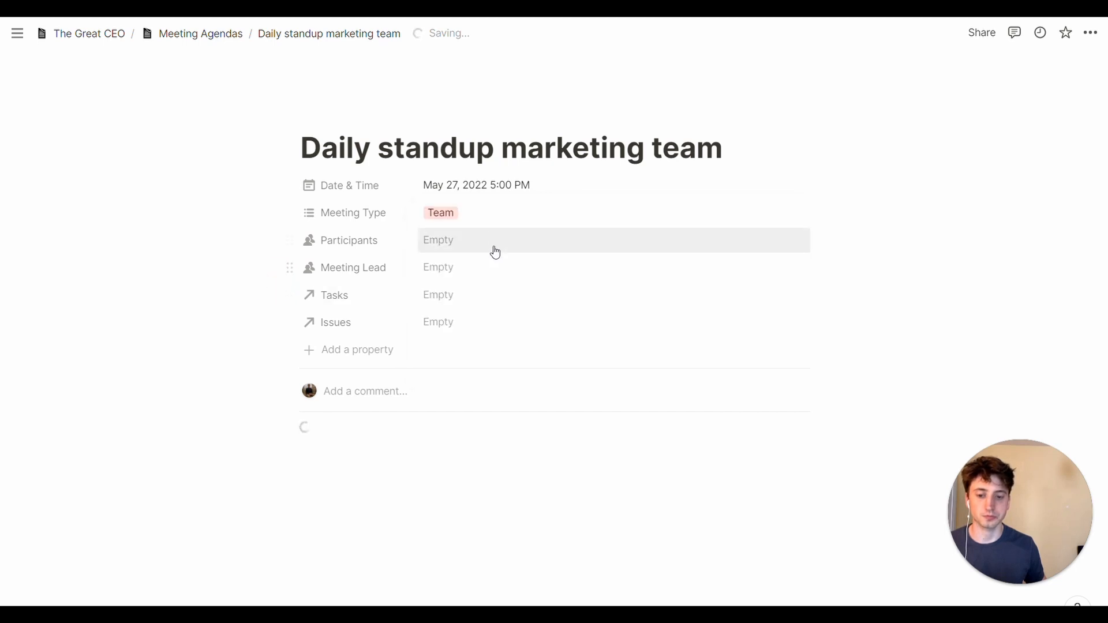
{"action": "left_click", "coordinate": [492, 240]}
{"action": "left_click", "coordinate": [269, 273]}
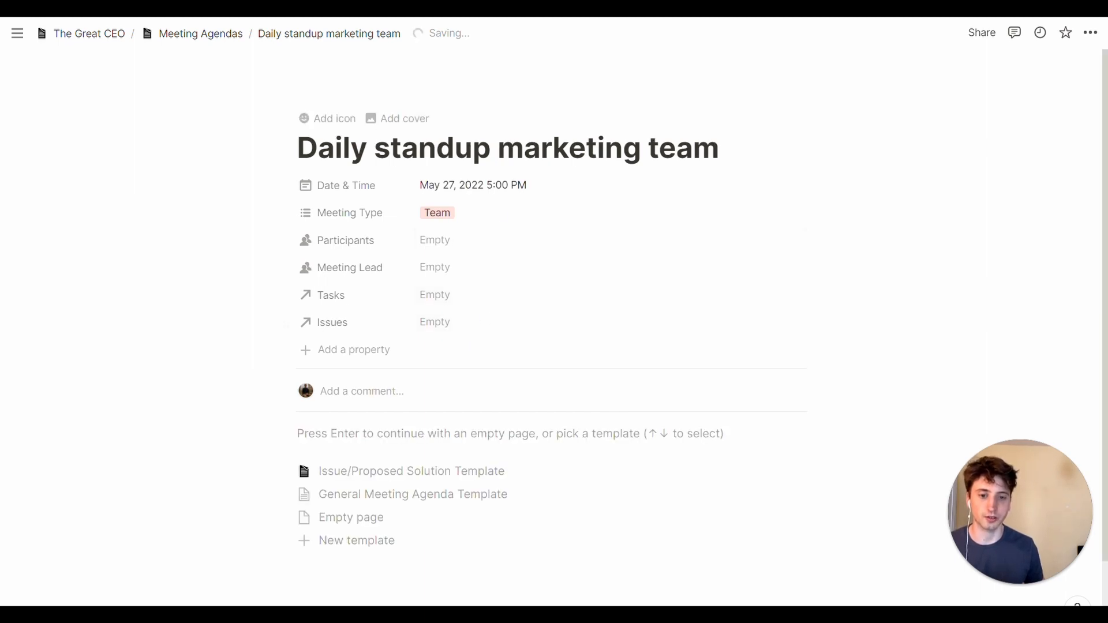
Step: Apply the General Meeting Agenda Template to the page body and review its Meeting Agenda, Meeting Notes and Next Actions sections
{"action": "scroll", "coordinate": [671, 146], "scroll_direction": "down", "scroll_amount": 3}
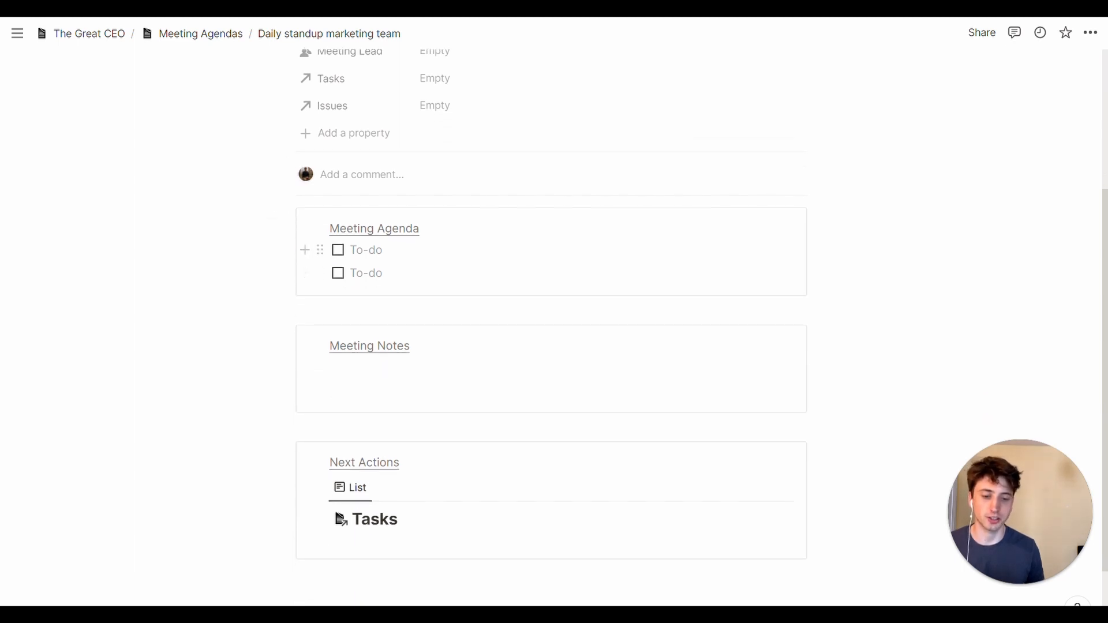
{"action": "scroll", "coordinate": [551, 288], "scroll_direction": "down", "scroll_amount": 1}
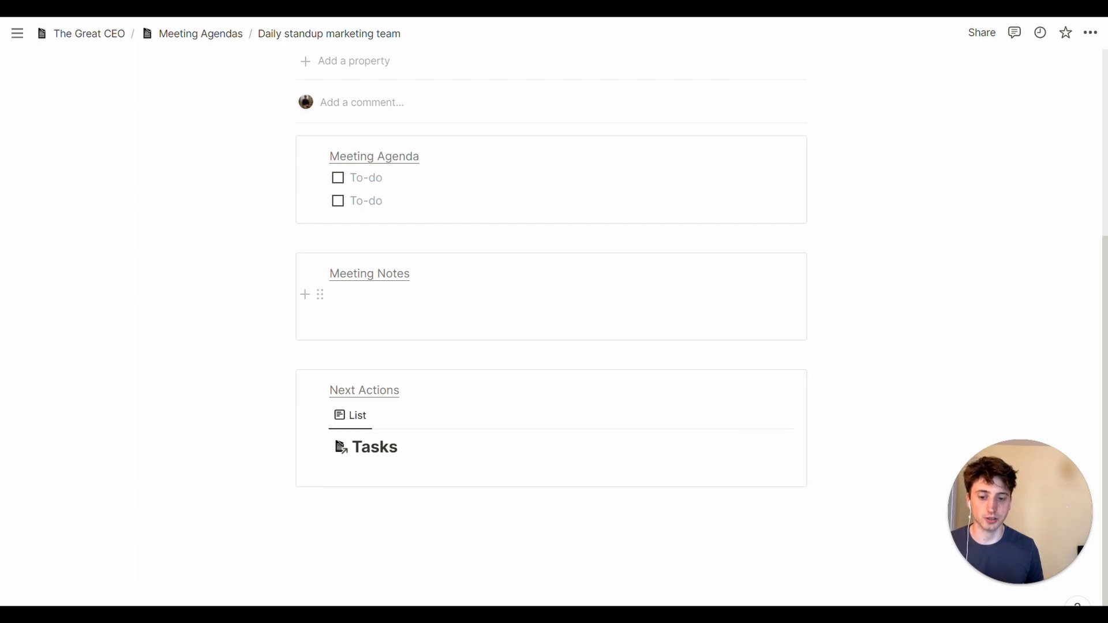
{"action": "scroll", "coordinate": [552, 288], "scroll_direction": "down", "scroll_amount": 1}
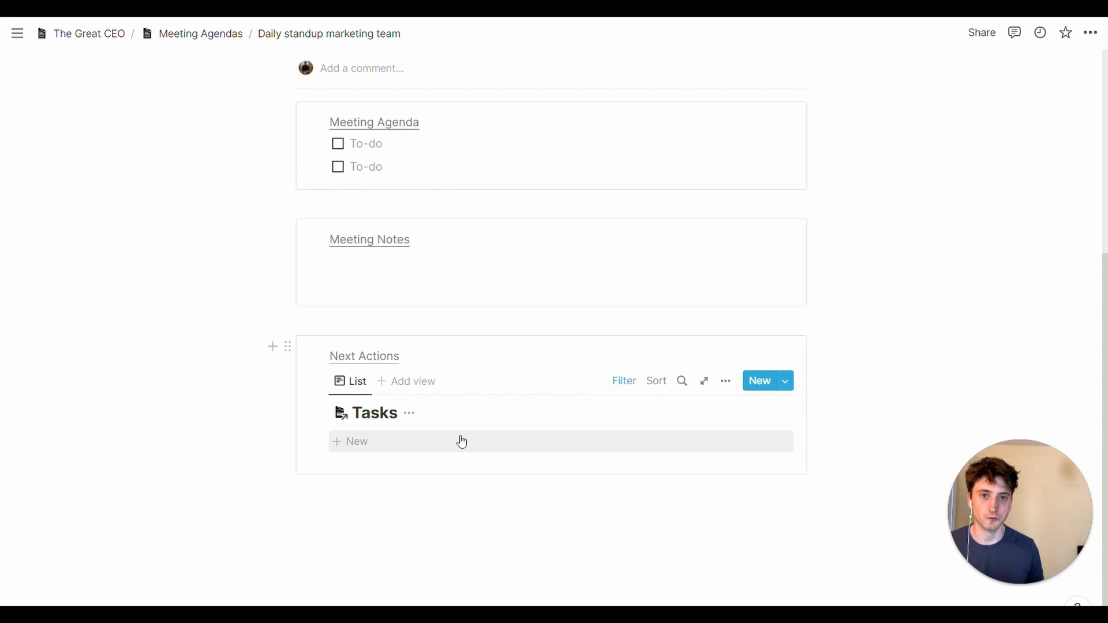
Step: Return to Meeting Agendas and create a full-page entry from the Issue/Proposed Solution Template
{"action": "left_click", "coordinate": [232, 33]}
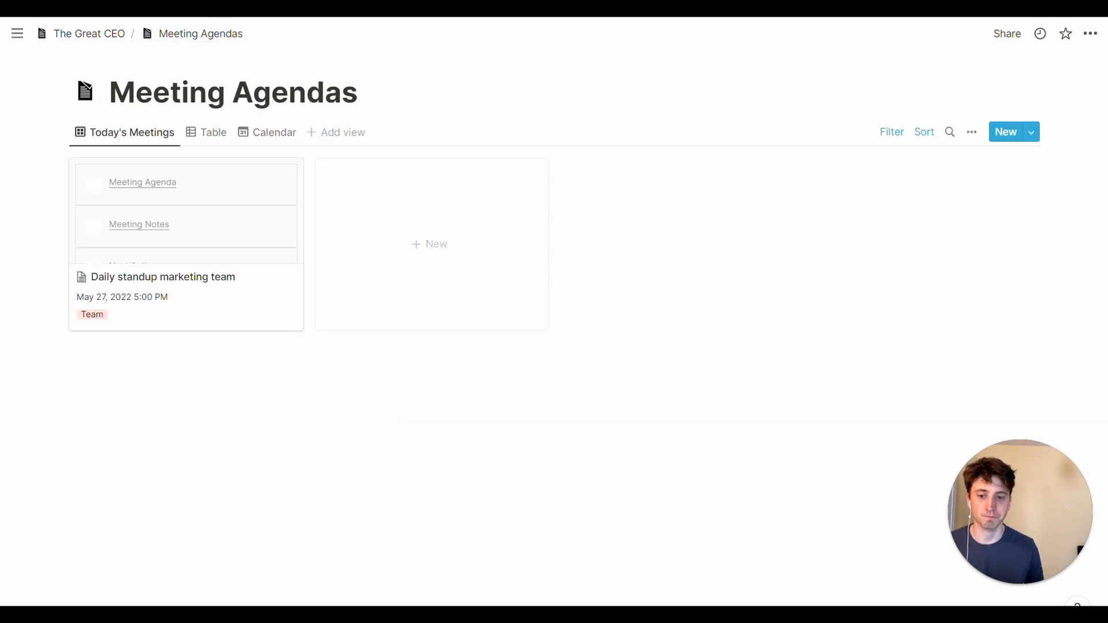
{"action": "left_click", "coordinate": [1036, 132]}
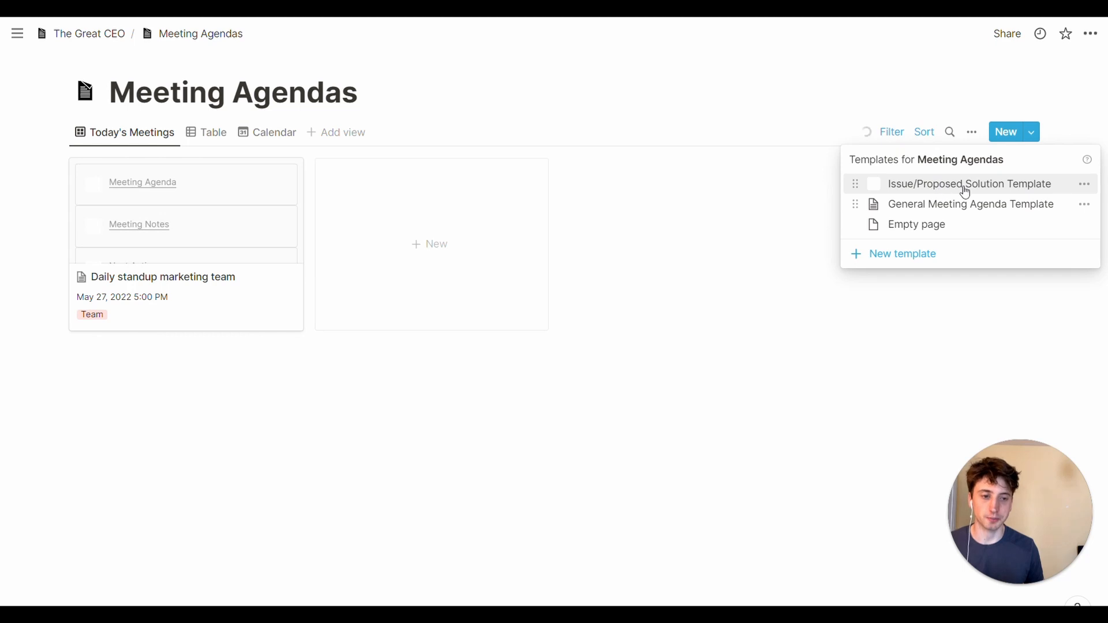
{"action": "left_click", "coordinate": [964, 188]}
{"action": "left_click", "coordinate": [287, 89]}
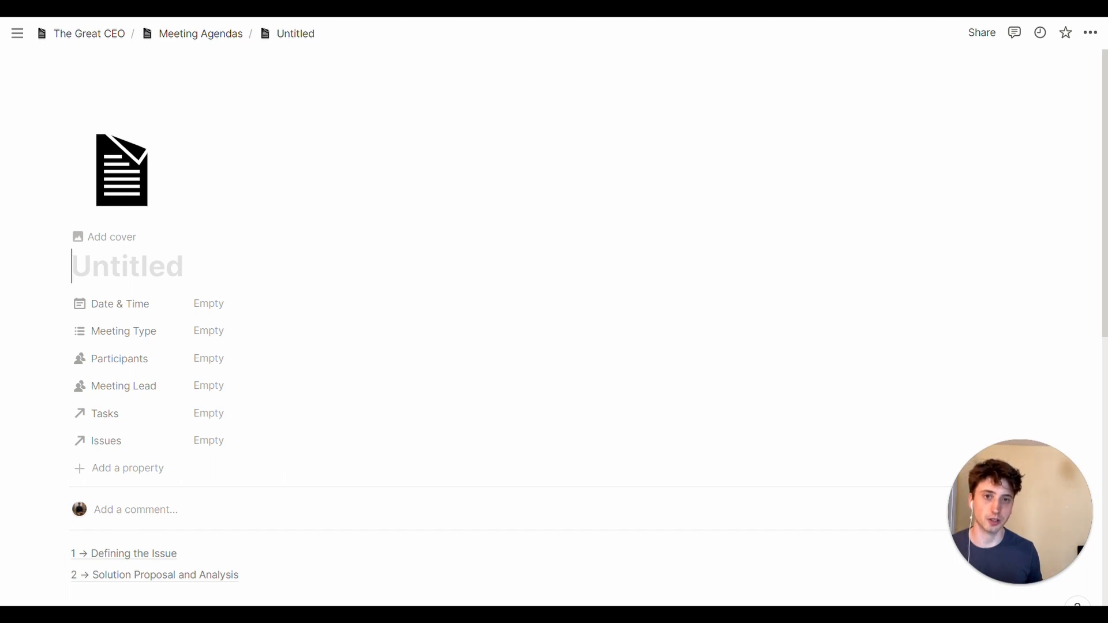
Step: Title the new issue meeting page "Proposed solution issue xyz"
{"action": "scroll", "coordinate": [456, 252], "scroll_direction": "down", "scroll_amount": 3}
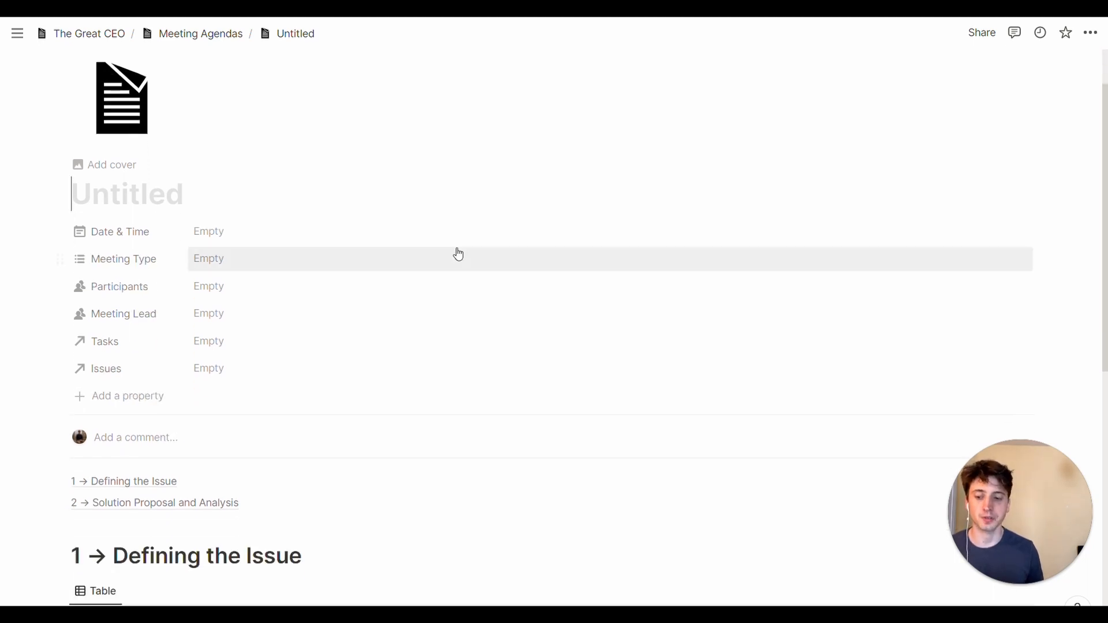
{"action": "left_click", "coordinate": [194, 124]}
{"action": "type", "text": "Proposed I"}
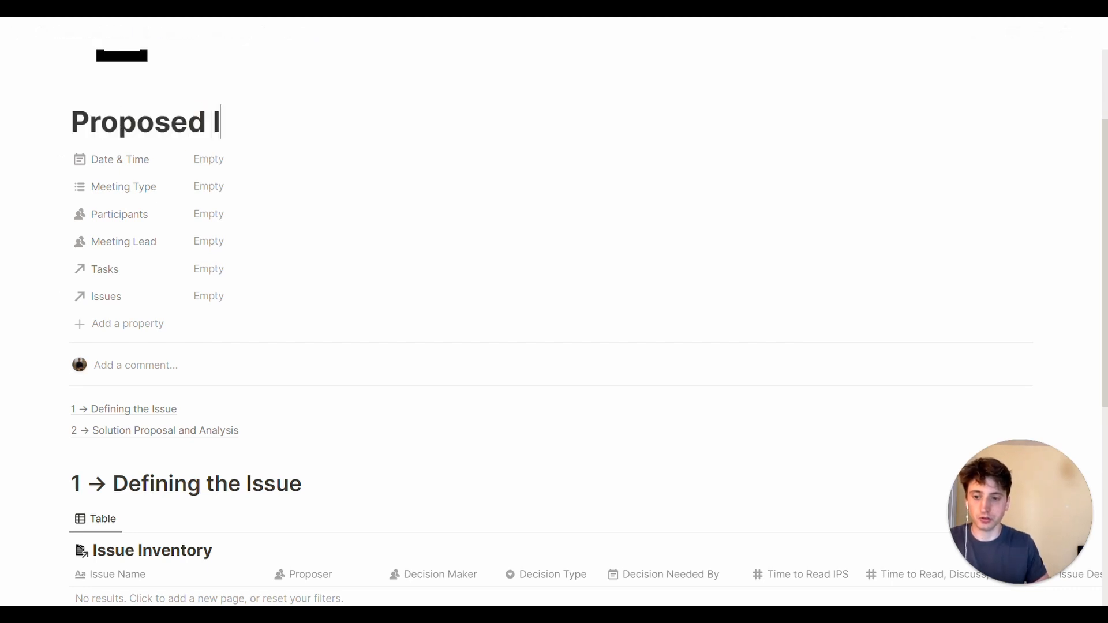
{"action": "key", "text": "BackSpace"}
{"action": "type", "text": "solution issu"}
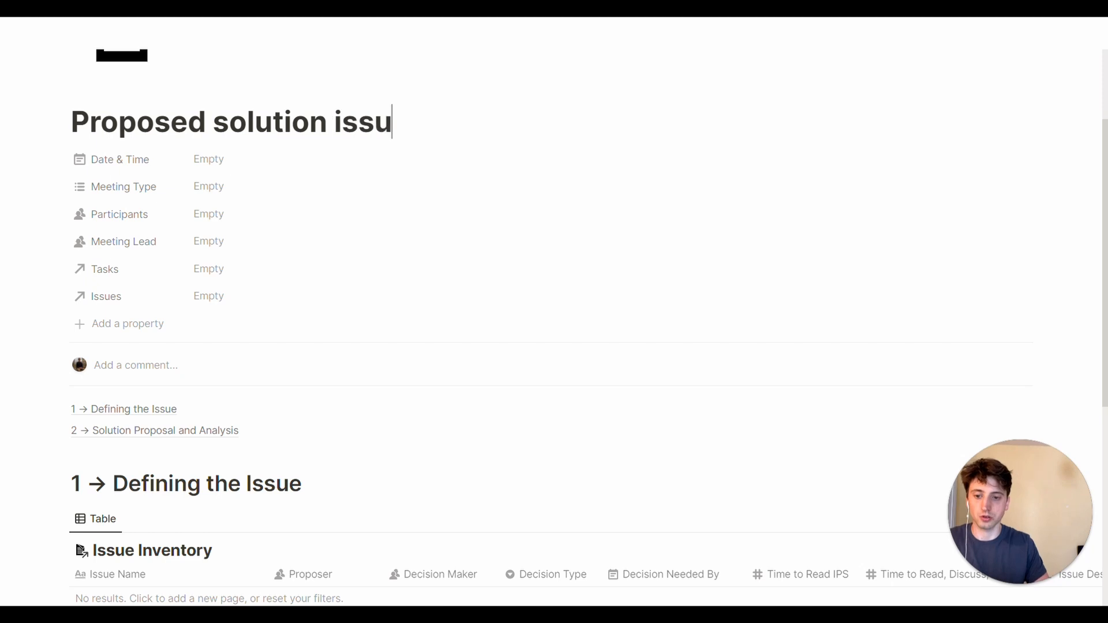
{"action": "type", "text": "e xyz"}
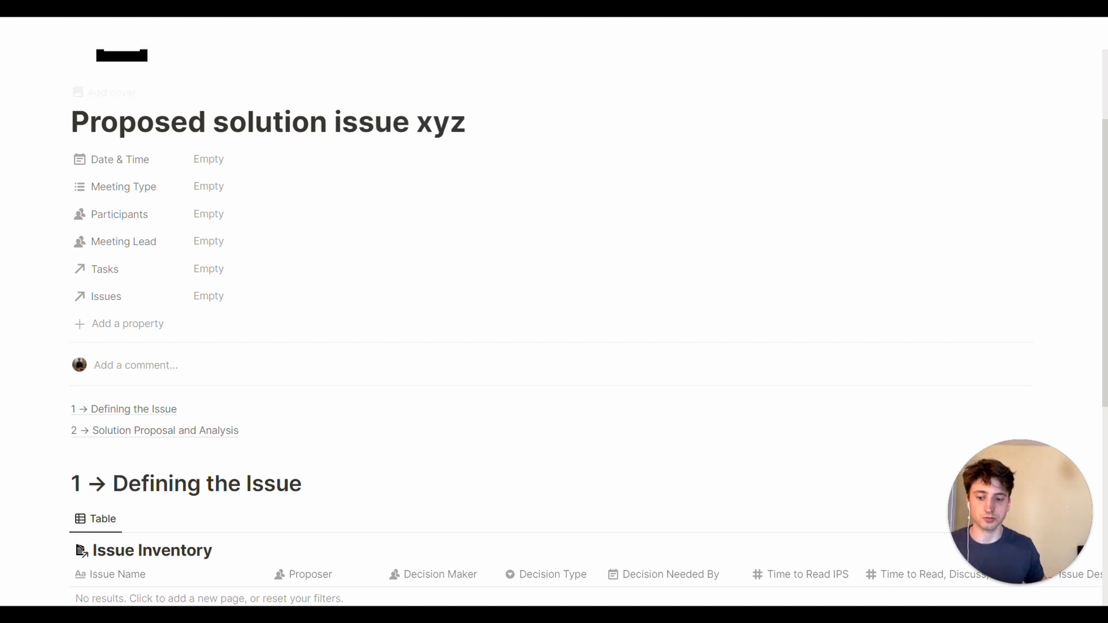
Step: In the Issue Inventory table under Defining the Issue, add an entry named "This is the issue"
{"action": "scroll", "coordinate": [281, 166], "scroll_direction": "down", "scroll_amount": 2}
{"action": "scroll", "coordinate": [312, 167], "scroll_direction": "down", "scroll_amount": 2}
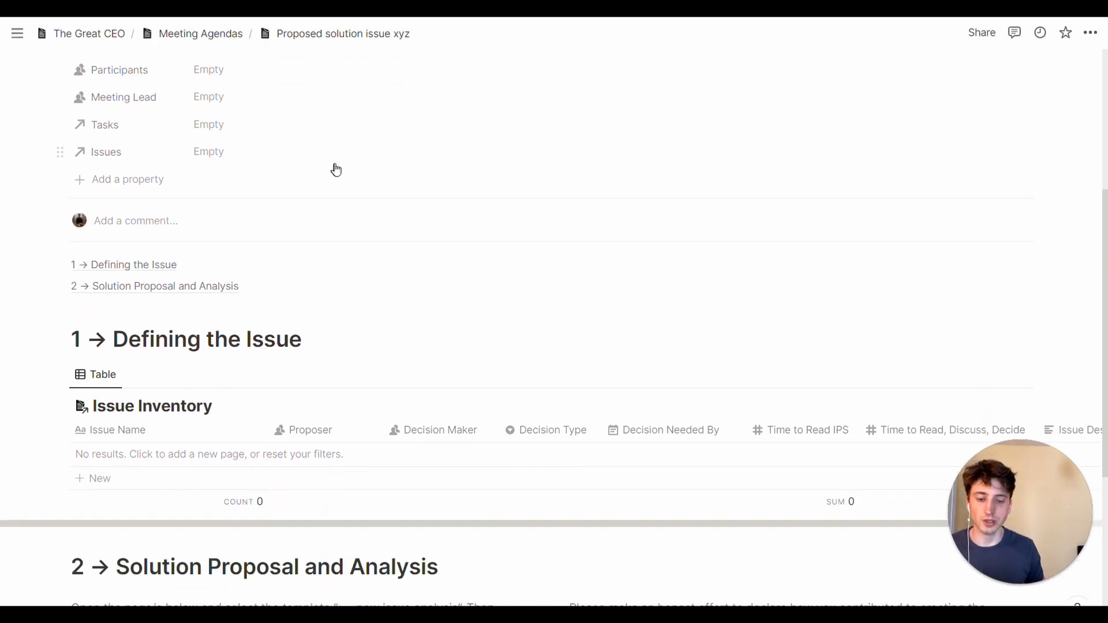
{"action": "scroll", "coordinate": [369, 159], "scroll_direction": "down", "scroll_amount": 2}
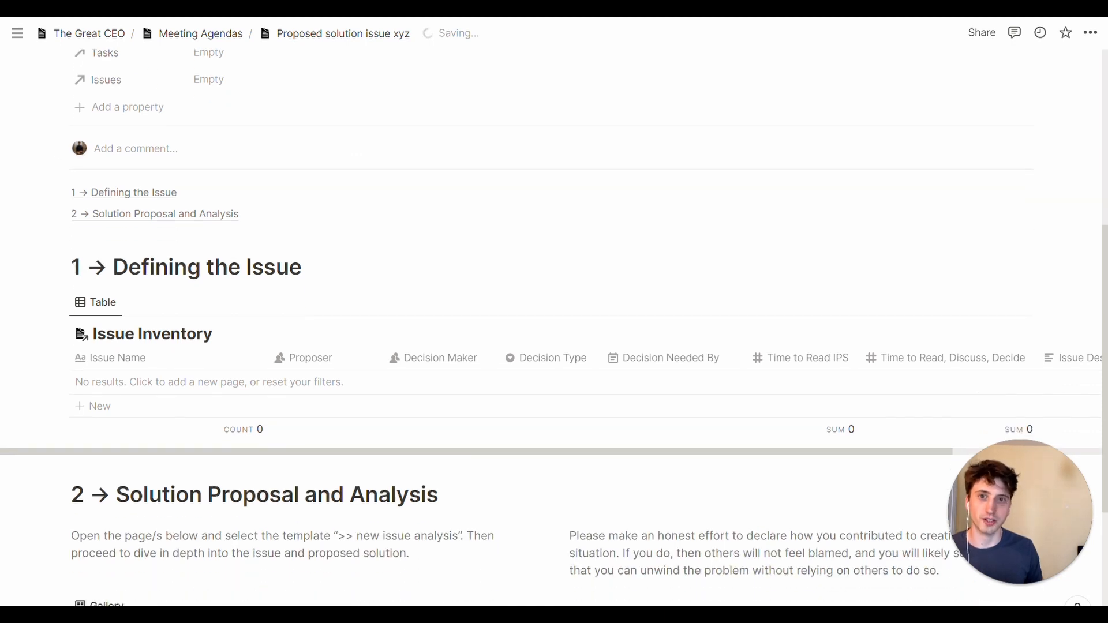
{"action": "scroll", "coordinate": [369, 231], "scroll_direction": "down", "scroll_amount": 4}
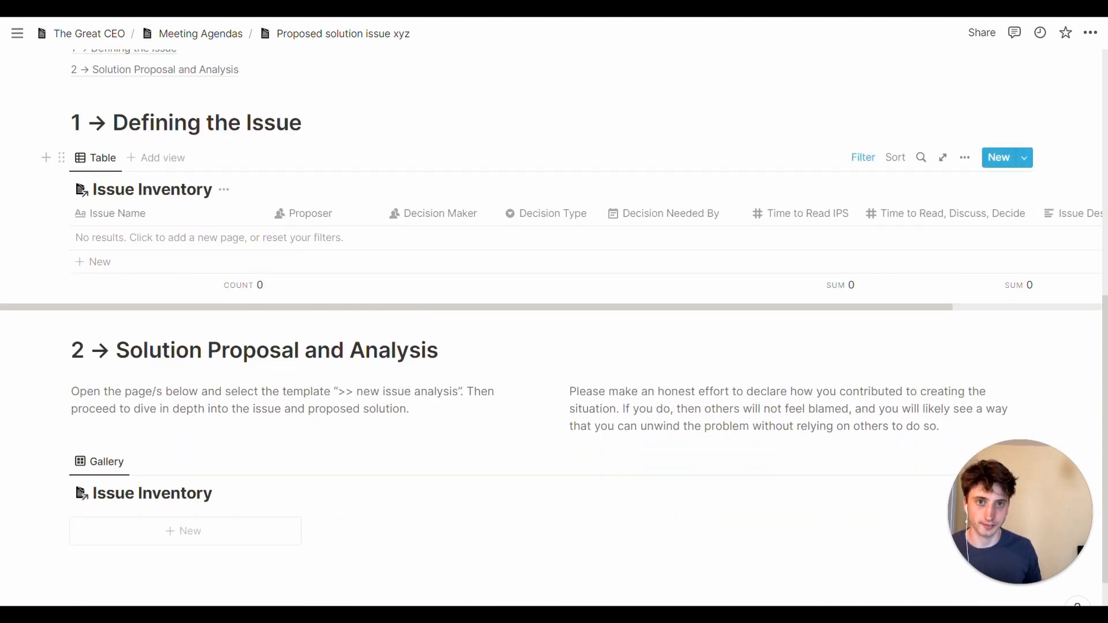
{"action": "scroll", "coordinate": [370, 173], "scroll_direction": "up", "scroll_amount": 2}
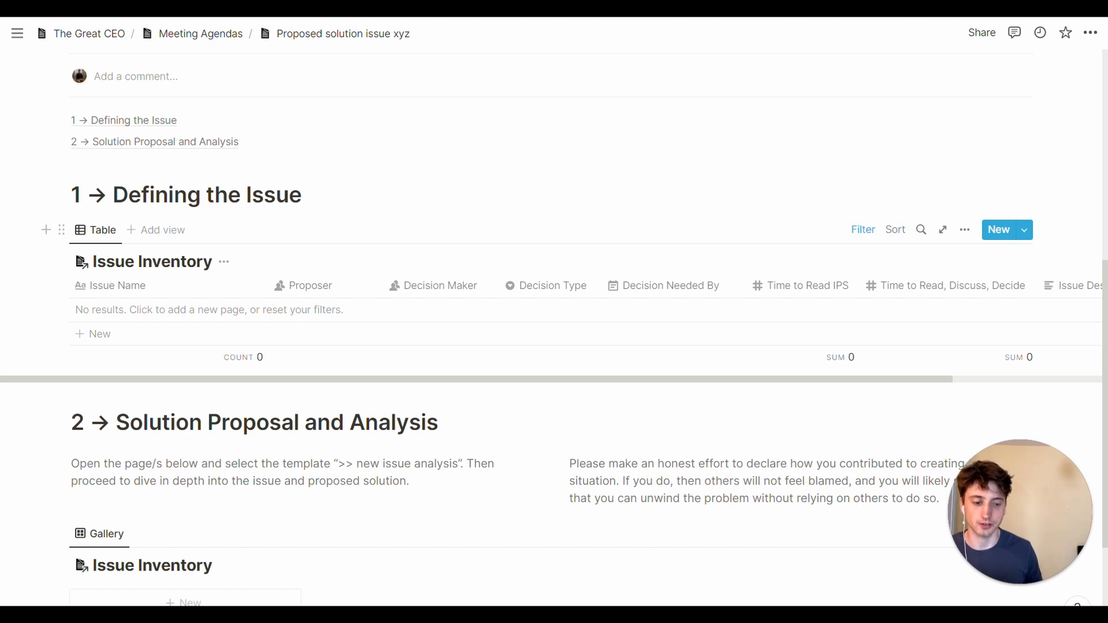
{"action": "left_click", "coordinate": [210, 311]}
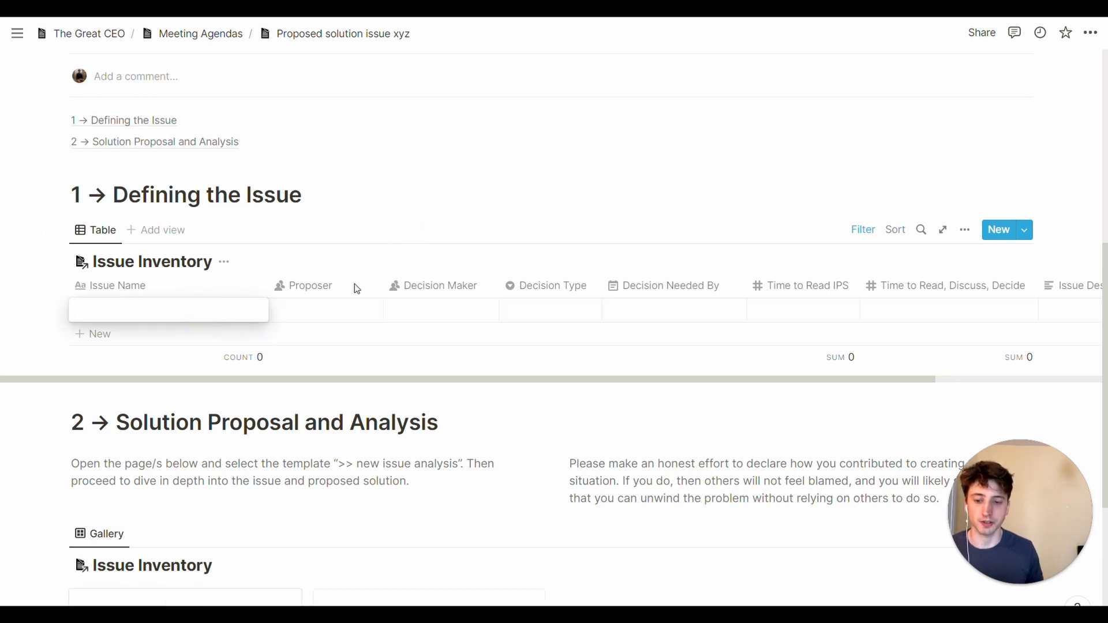
{"action": "key", "text": "Escape"}
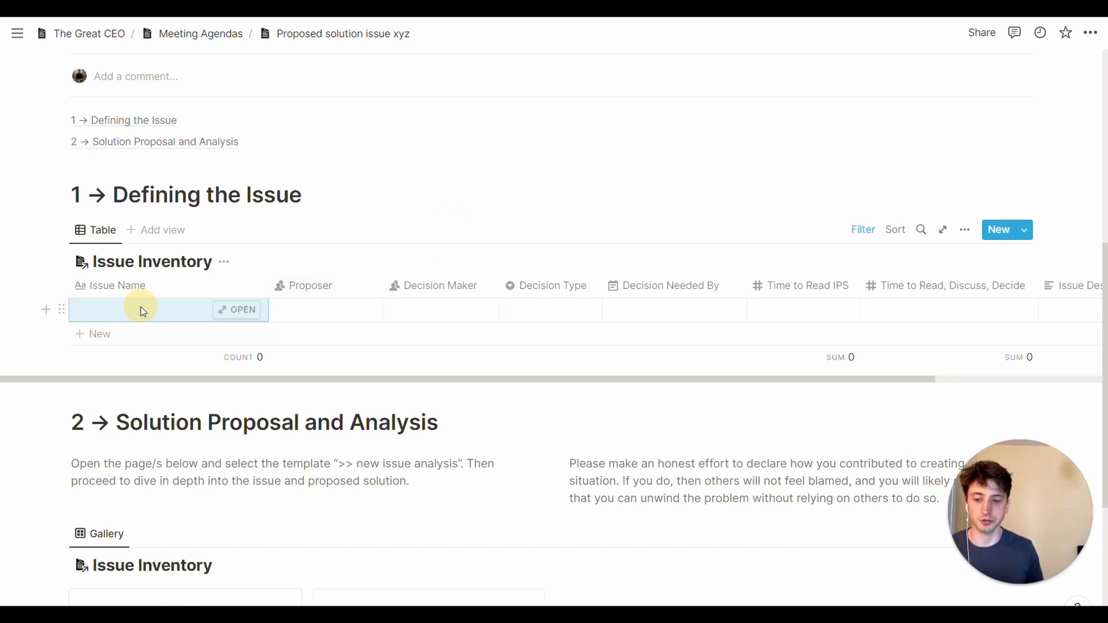
{"action": "type", "text": "This "}
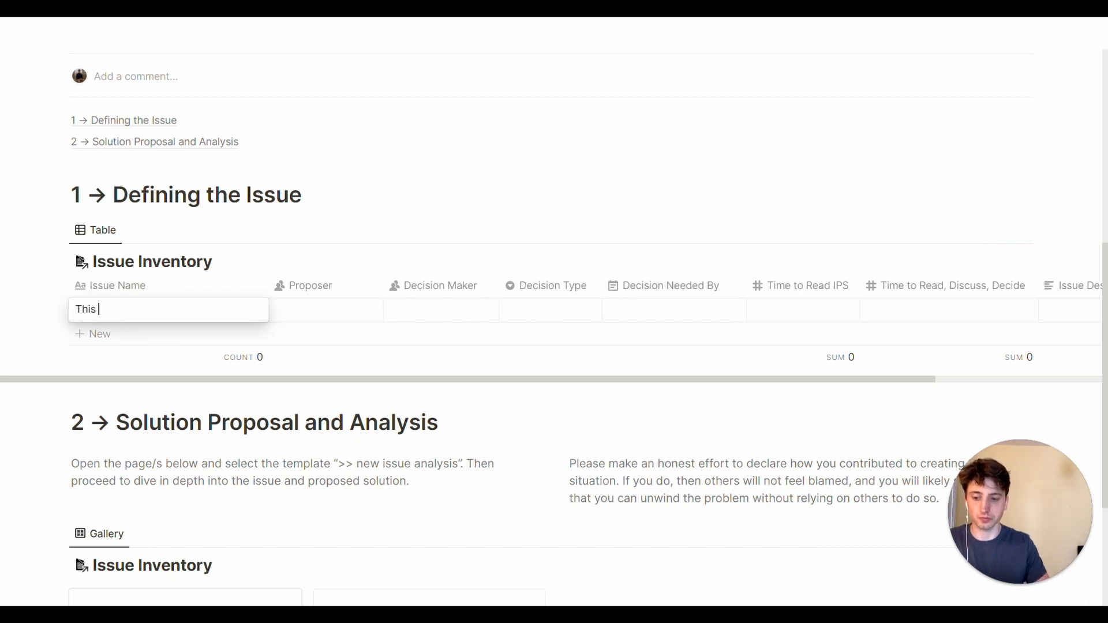
{"action": "type", "text": "is the issue"}
{"action": "key", "text": "Tab"}
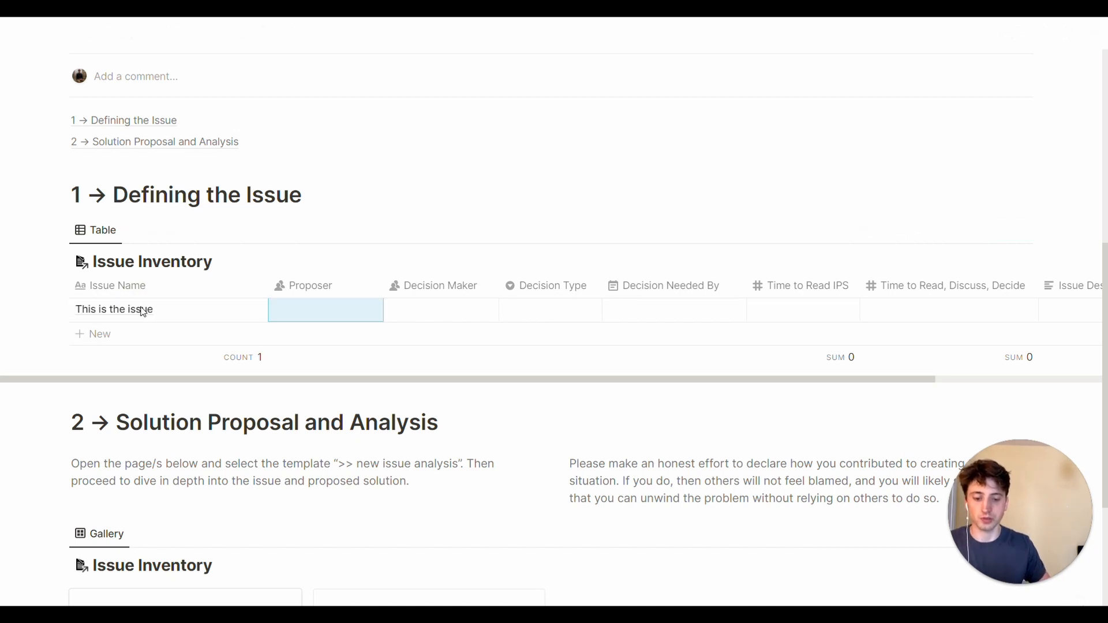
Step: Assign the workspace member as both Proposer and Decision Maker of the new issue
{"action": "key", "text": "Return"}
{"action": "key", "text": "Return"}
{"action": "key", "text": "Tab"}
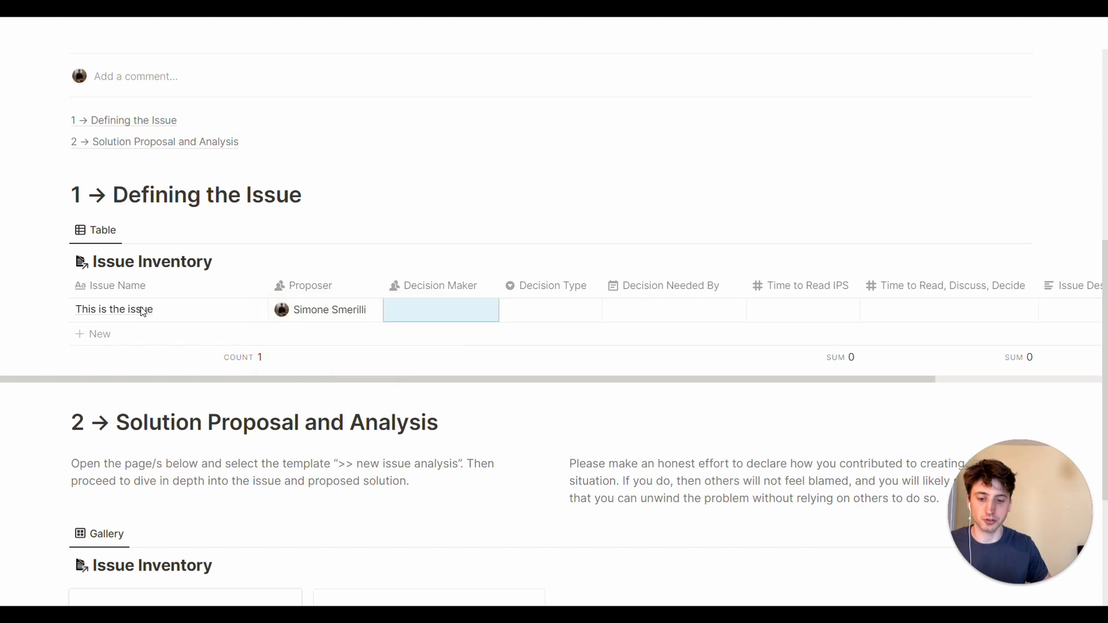
{"action": "key", "text": "Return"}
{"action": "key", "text": "Return"}
{"action": "key", "text": "Tab"}
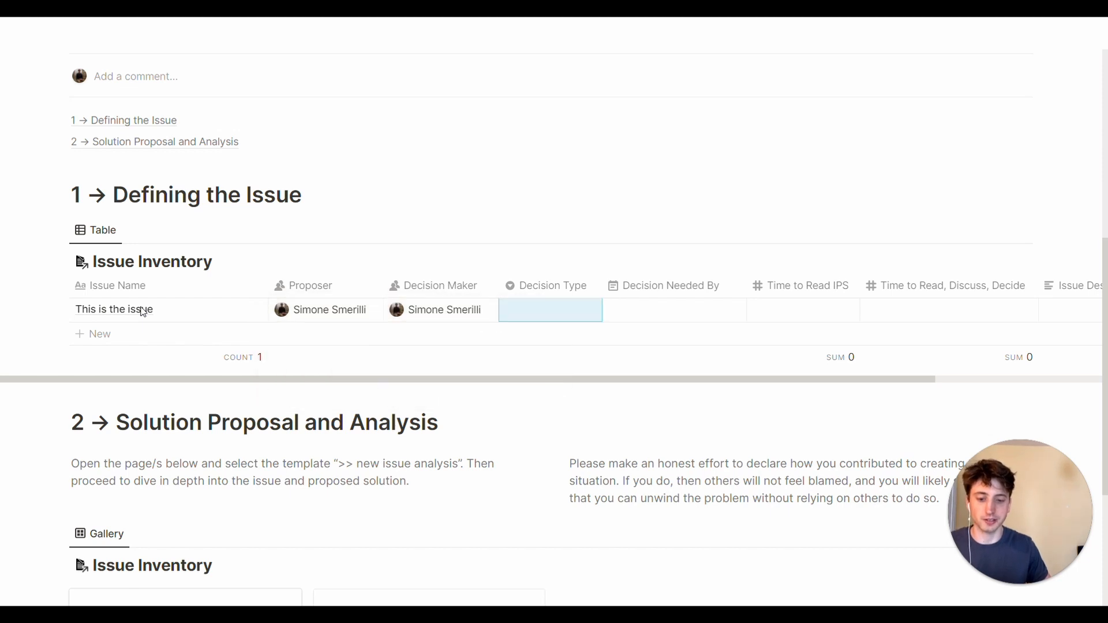
Step: Set the issue's Decision Type to Type 1 and its Decision Needed By date to June 3, 2022
{"action": "key", "text": "Return"}
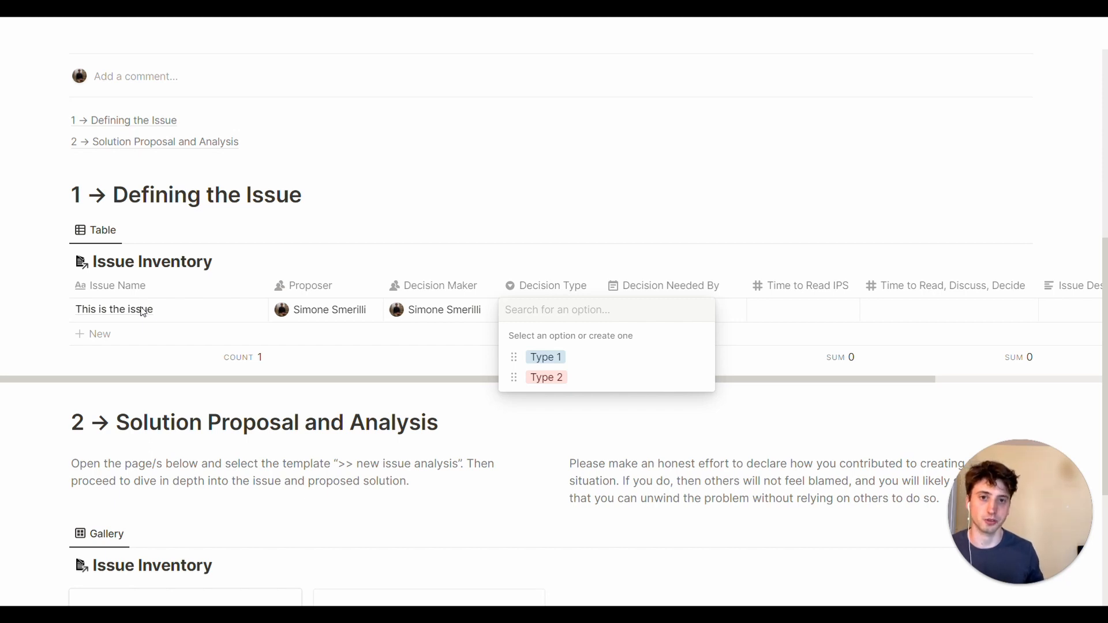
{"action": "left_click", "coordinate": [546, 356]}
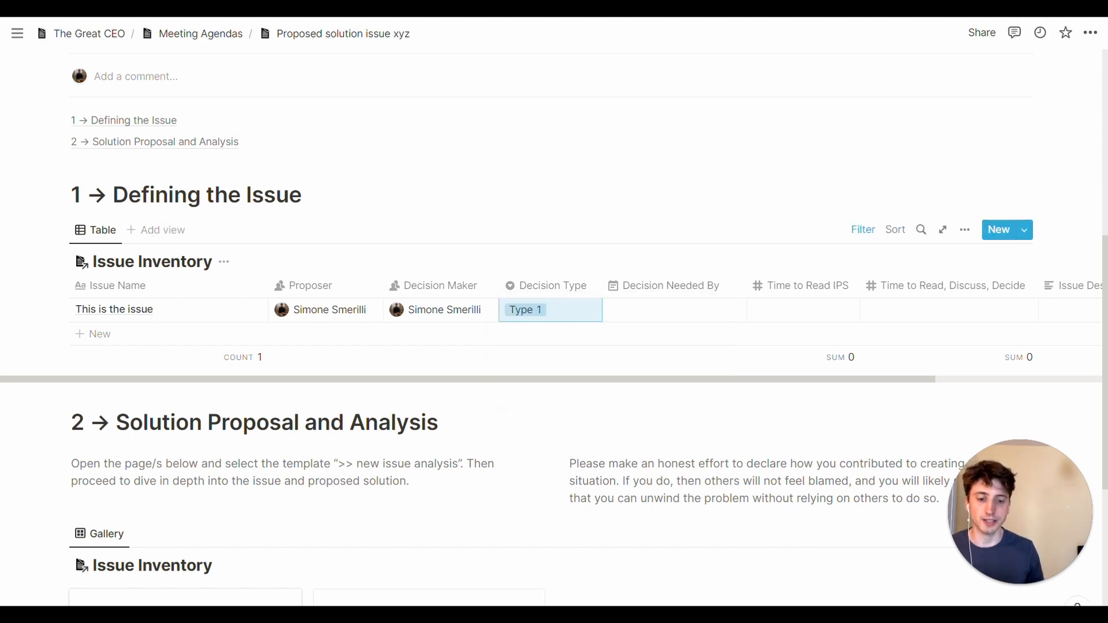
{"action": "left_click", "coordinate": [670, 313]}
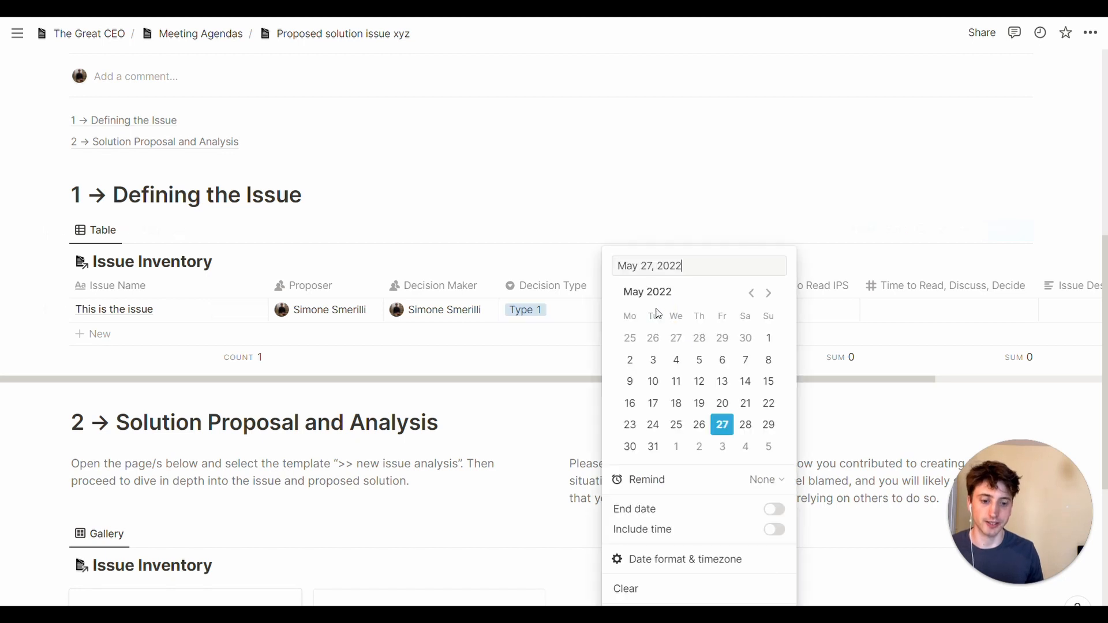
{"action": "left_click", "coordinate": [722, 447]}
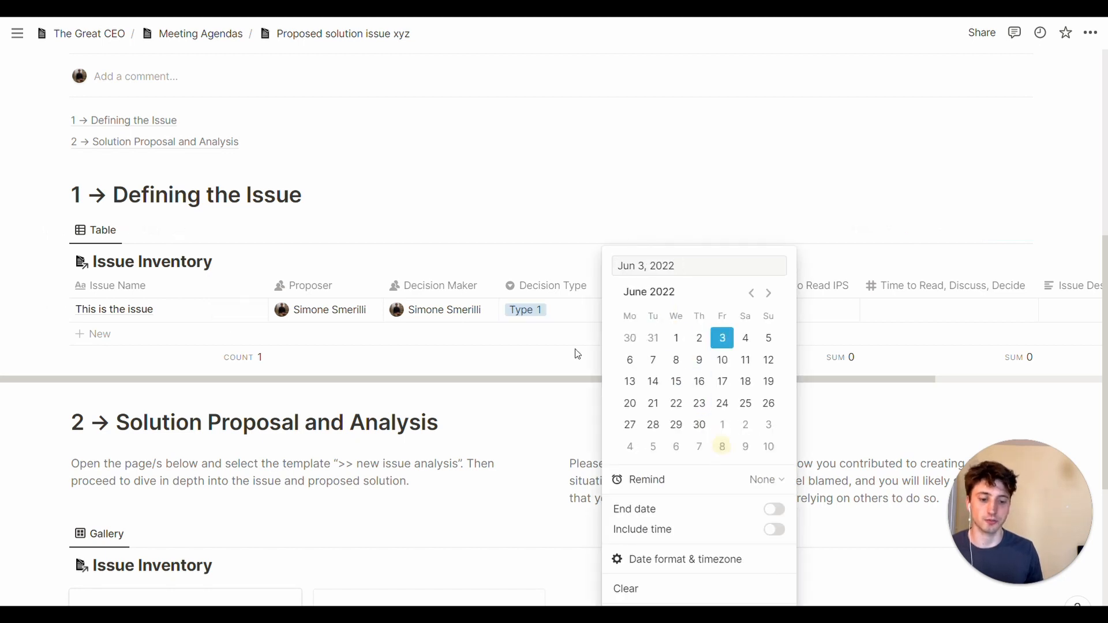
{"action": "left_click", "coordinate": [549, 319]}
Step: Examine the issue's remaining table fields, including the two reading times and the Issue Description
{"action": "scroll", "coordinate": [542, 312], "scroll_direction": "right", "scroll_amount": 4}
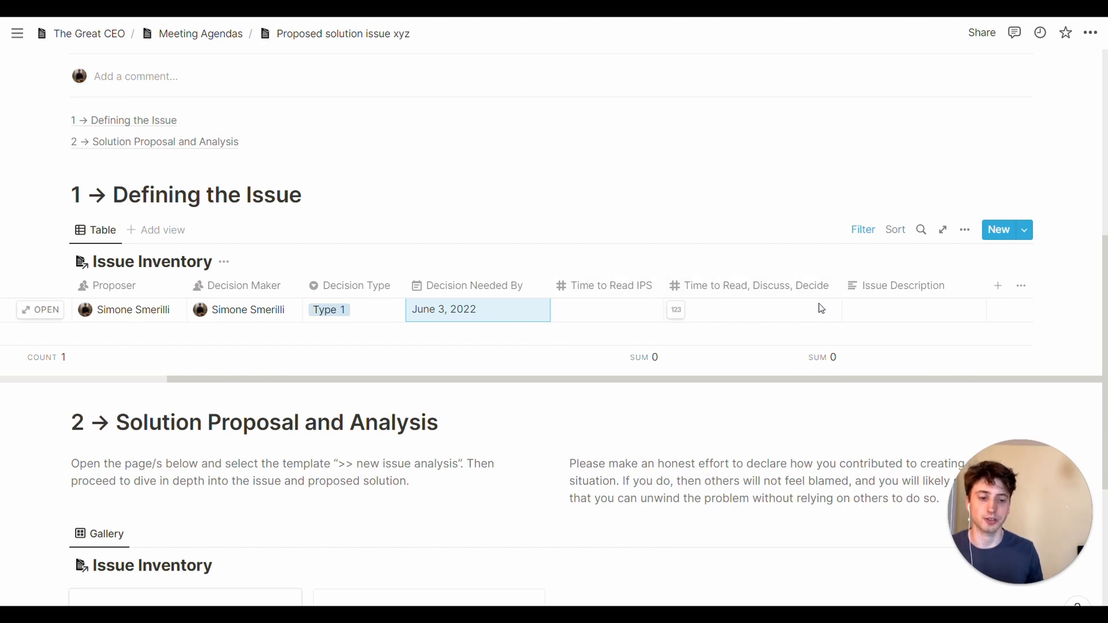
{"action": "left_click", "coordinate": [905, 312]}
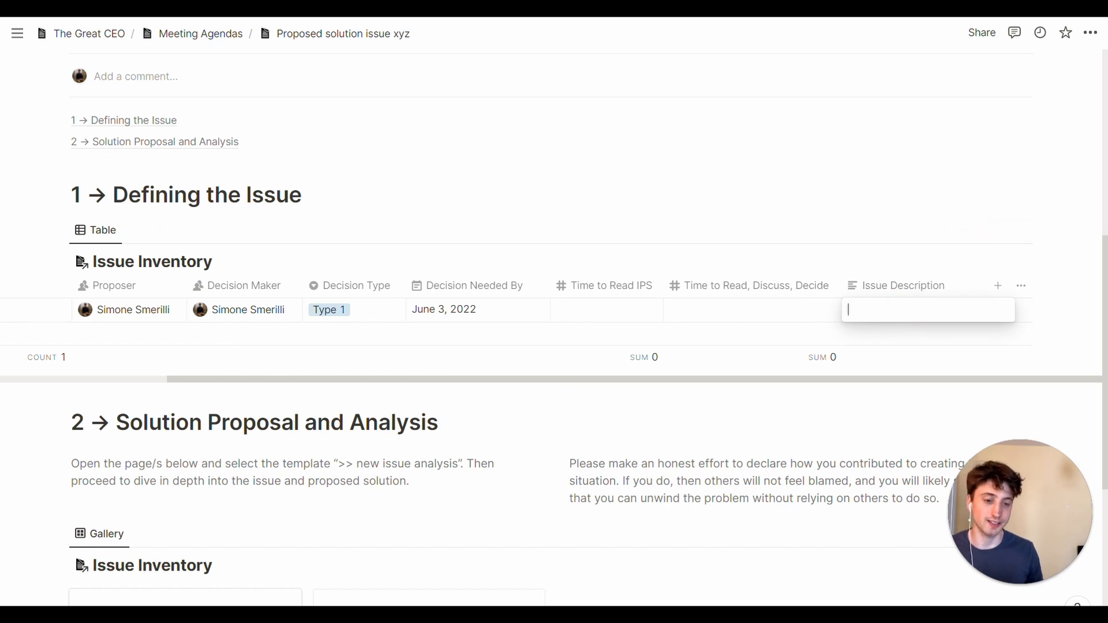
{"action": "key", "text": "Escape"}
{"action": "scroll", "coordinate": [799, 308], "scroll_direction": "left", "scroll_amount": 5}
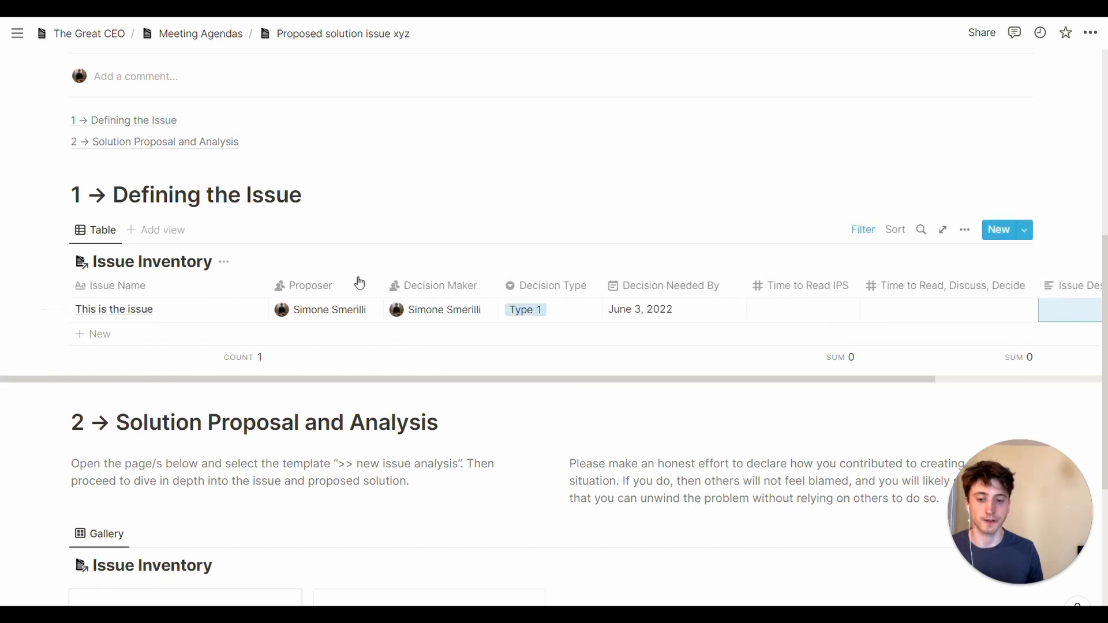
Step: Open the issue's page, apply the ">> new issue analysis" template and review its sections on the situation and proposed solution
{"action": "left_click", "coordinate": [228, 311]}
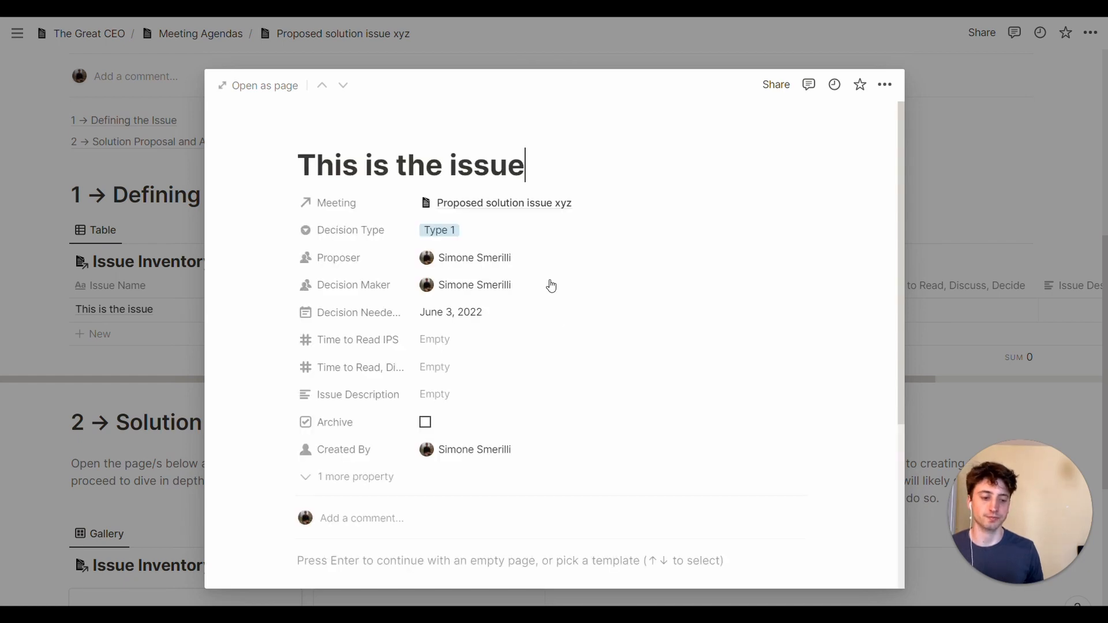
{"action": "scroll", "coordinate": [552, 286], "scroll_direction": "down", "scroll_amount": 2}
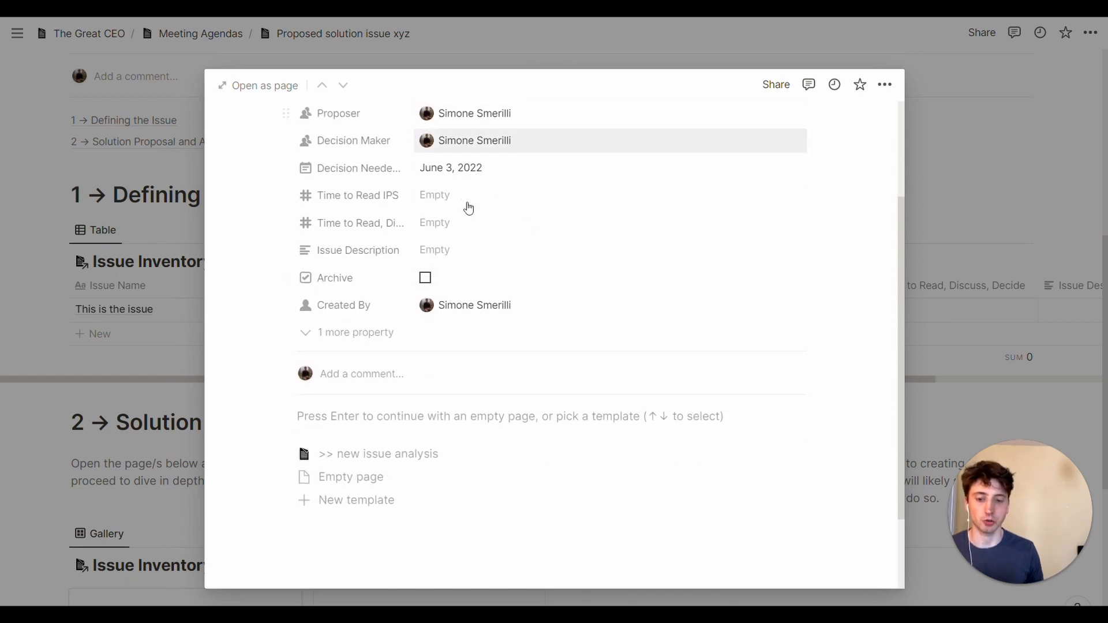
{"action": "left_click", "coordinate": [407, 454]}
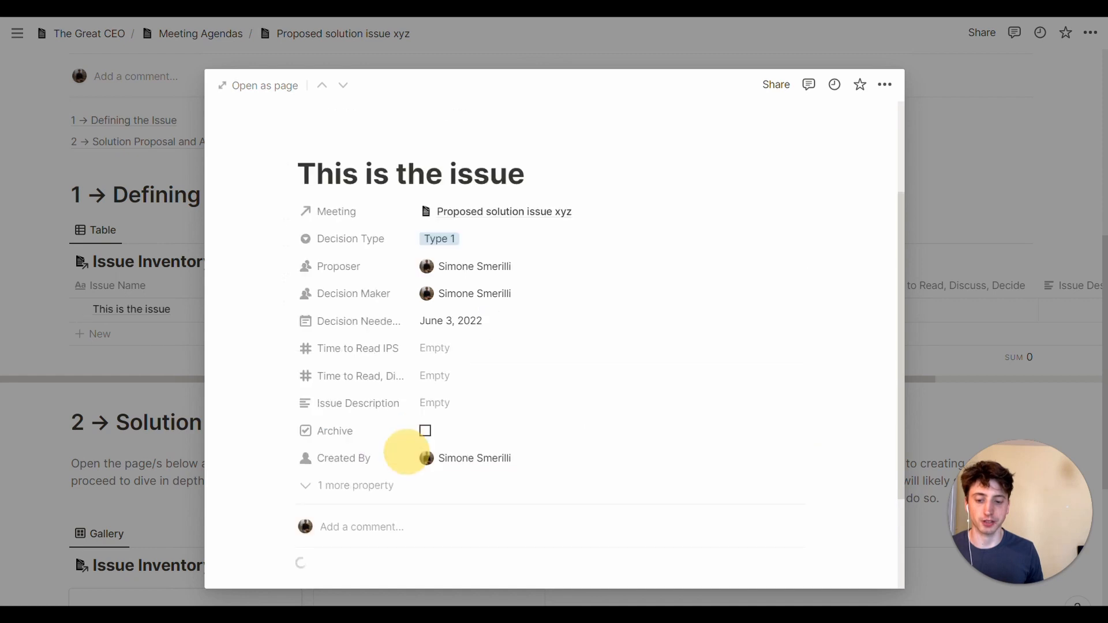
{"action": "scroll", "coordinate": [603, 343], "scroll_direction": "down", "scroll_amount": 2}
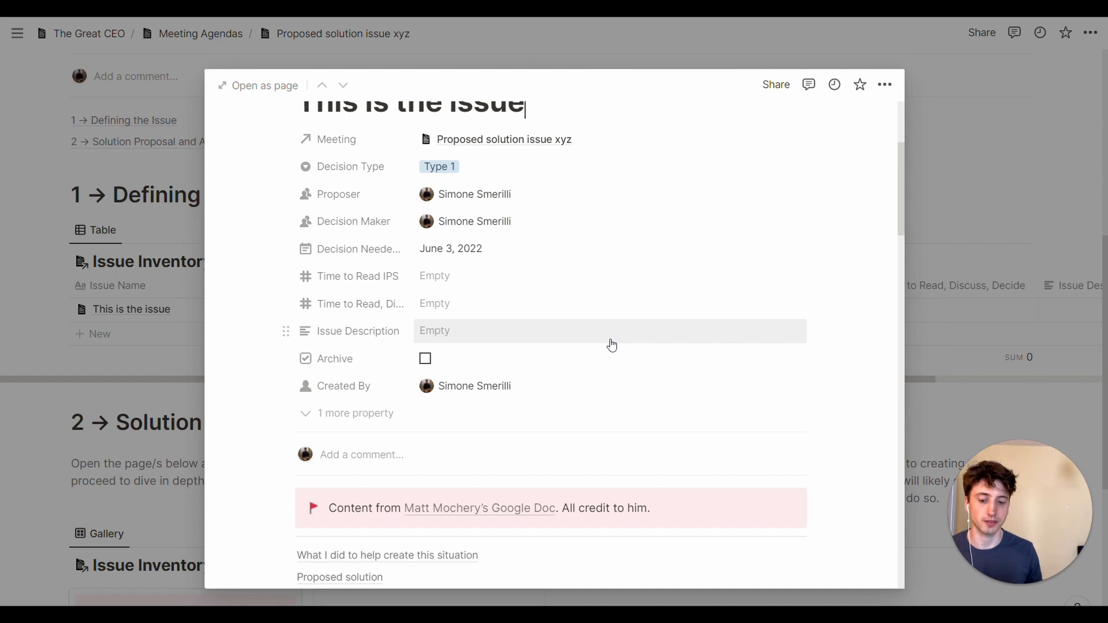
{"action": "scroll", "coordinate": [612, 345], "scroll_direction": "down", "scroll_amount": 6}
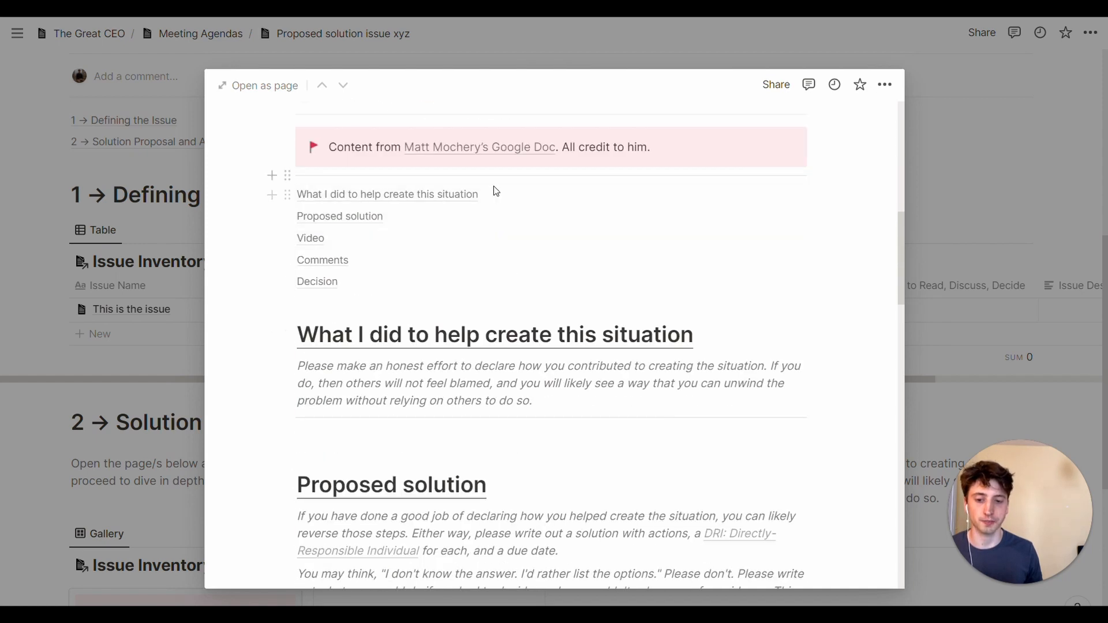
Step: Examine the issue analysis page's Proposed Solution, Actions, Video, Comments, Decision and Commit sections, and close the page
{"action": "scroll", "coordinate": [488, 300], "scroll_direction": "down", "scroll_amount": 1}
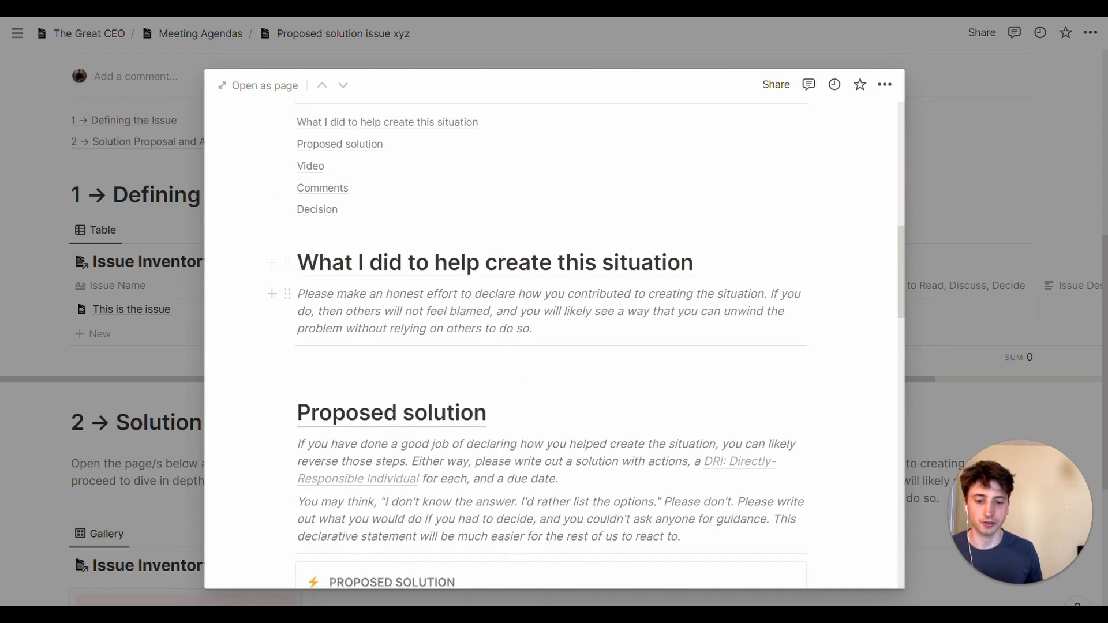
{"action": "scroll", "coordinate": [487, 277], "scroll_direction": "up", "scroll_amount": 1}
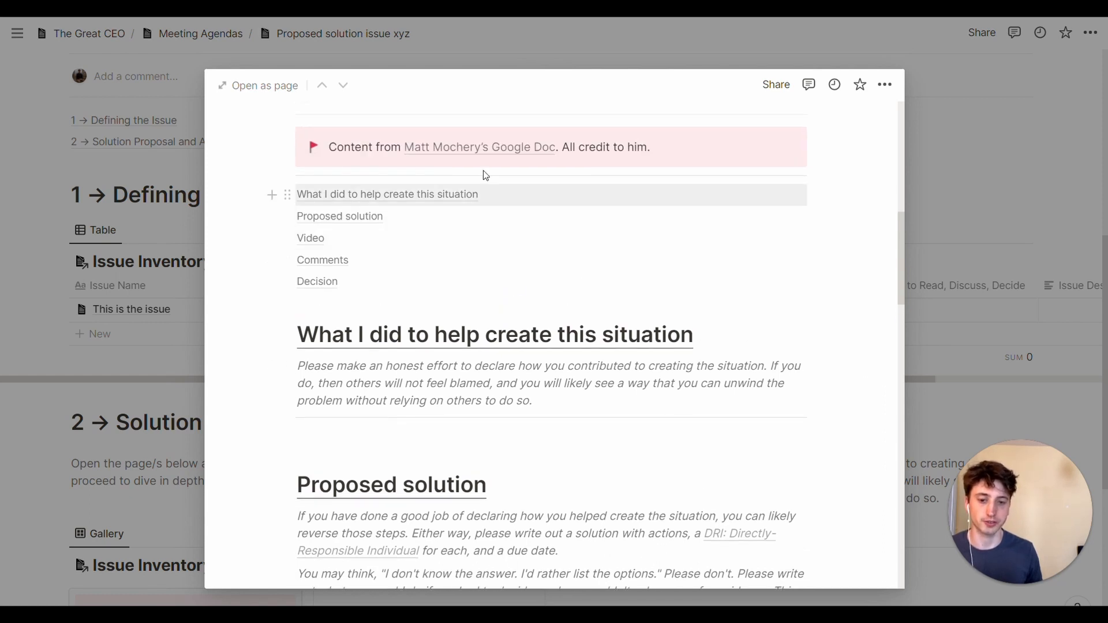
{"action": "scroll", "coordinate": [459, 231], "scroll_direction": "down", "scroll_amount": 1}
{"action": "scroll", "coordinate": [459, 288], "scroll_direction": "down", "scroll_amount": 4}
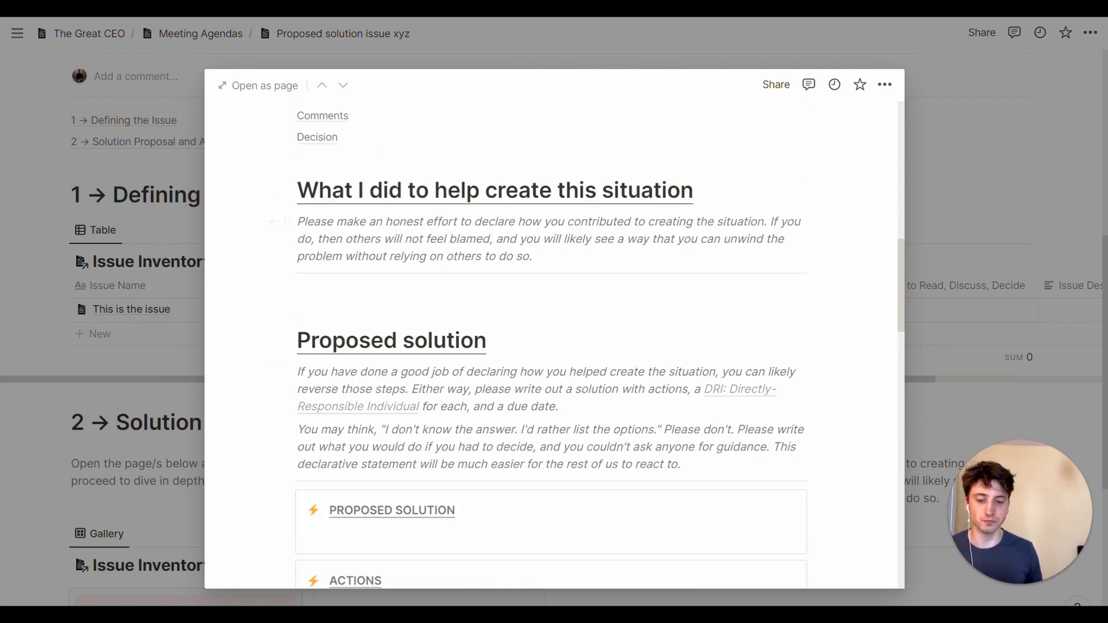
{"action": "scroll", "coordinate": [459, 343], "scroll_direction": "down", "scroll_amount": 5}
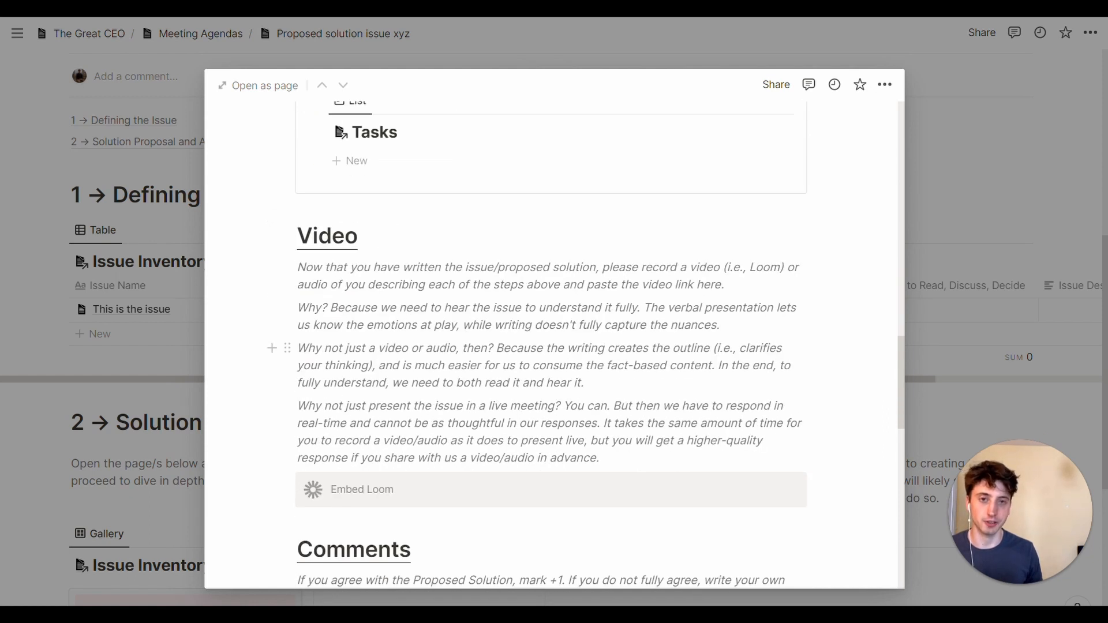
{"action": "scroll", "coordinate": [459, 346], "scroll_direction": "down", "scroll_amount": 7}
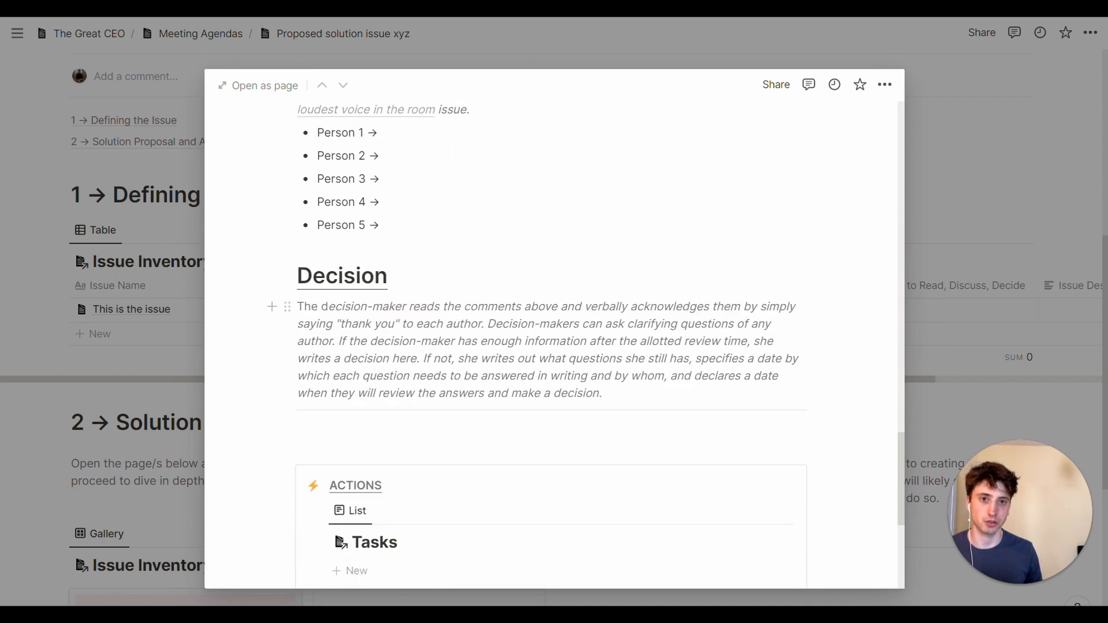
{"action": "scroll", "coordinate": [468, 370], "scroll_direction": "down", "scroll_amount": 3}
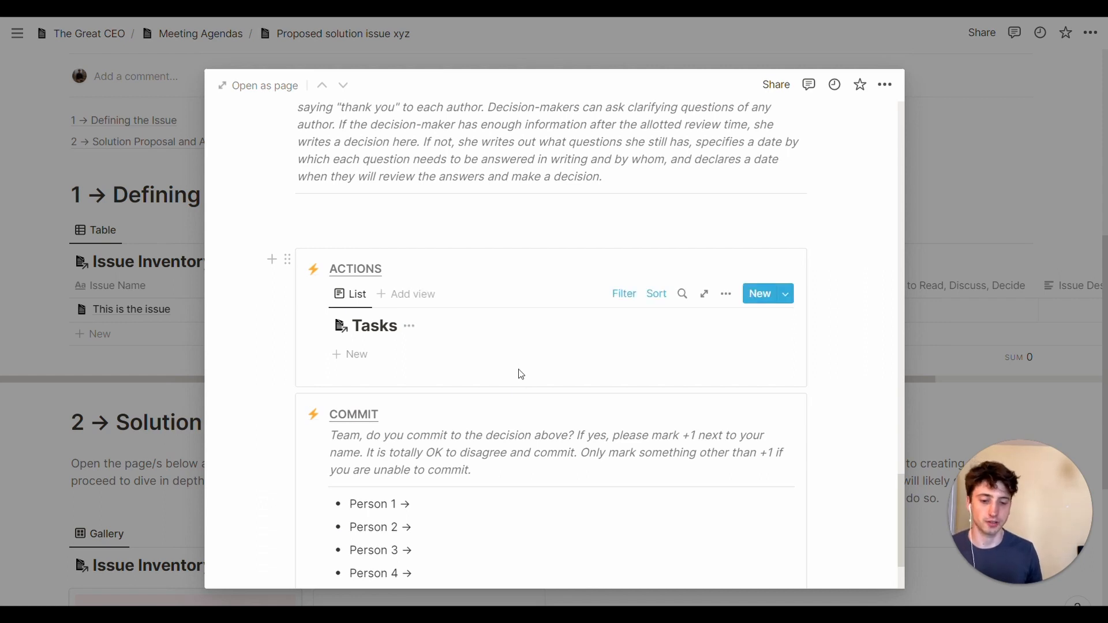
{"action": "scroll", "coordinate": [522, 376], "scroll_direction": "down", "scroll_amount": 2}
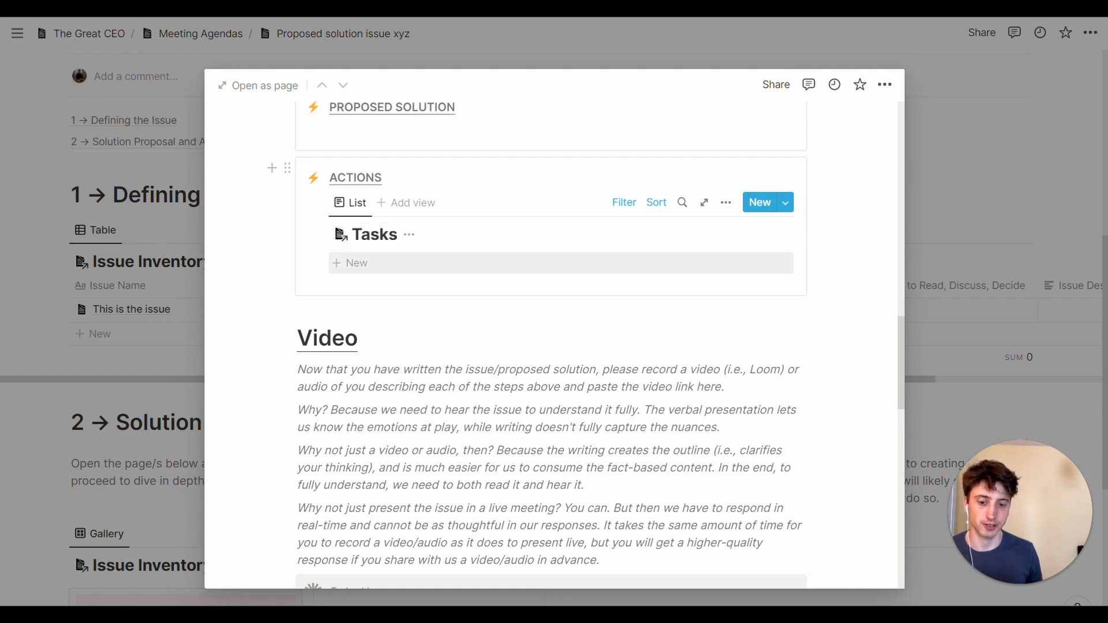
{"action": "scroll", "coordinate": [554, 346], "scroll_direction": "down", "scroll_amount": 3}
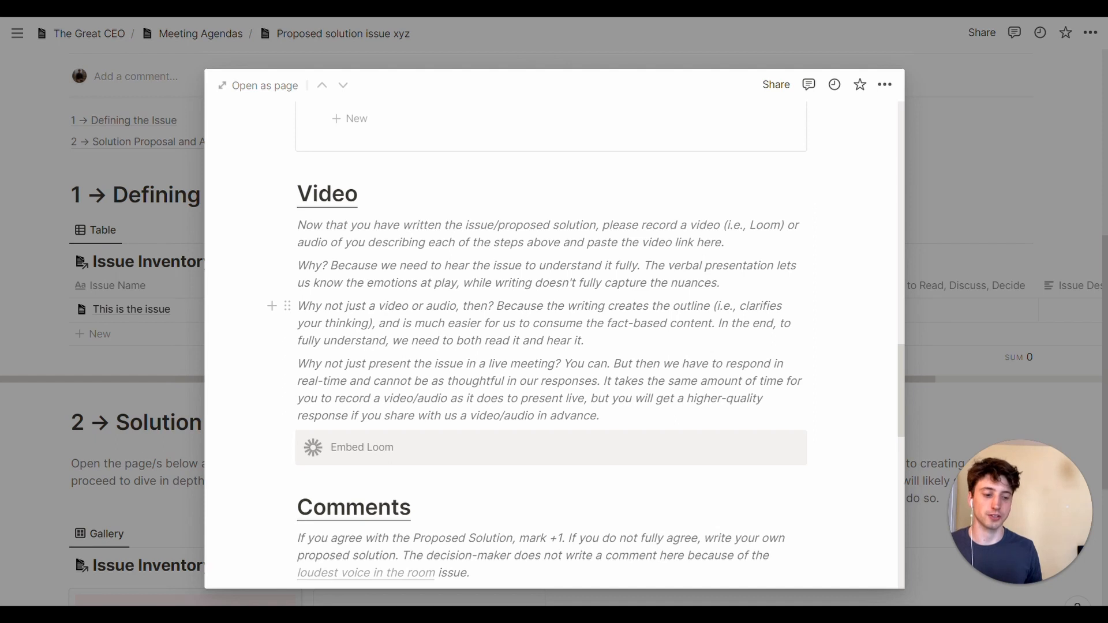
{"action": "left_click", "coordinate": [104, 371]}
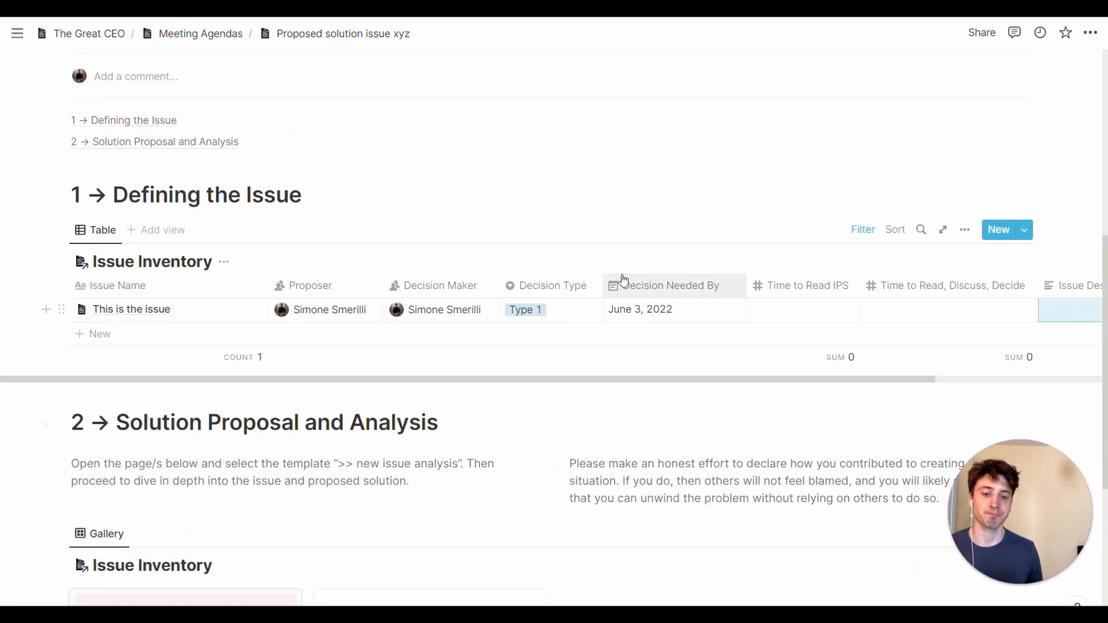
{"action": "scroll", "coordinate": [554, 311], "scroll_direction": "down", "scroll_amount": 4}
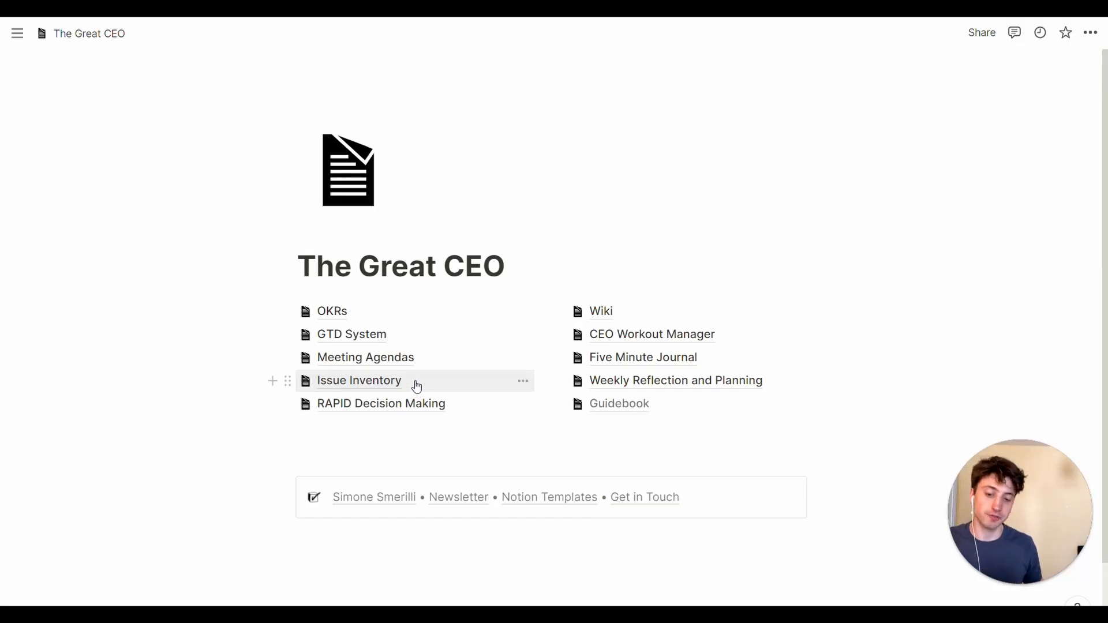
Step: Open the Issue Inventory database from the workspace home, add a new issue and apply the ">> new issue analysis" template to it
{"action": "left_click", "coordinate": [414, 385]}
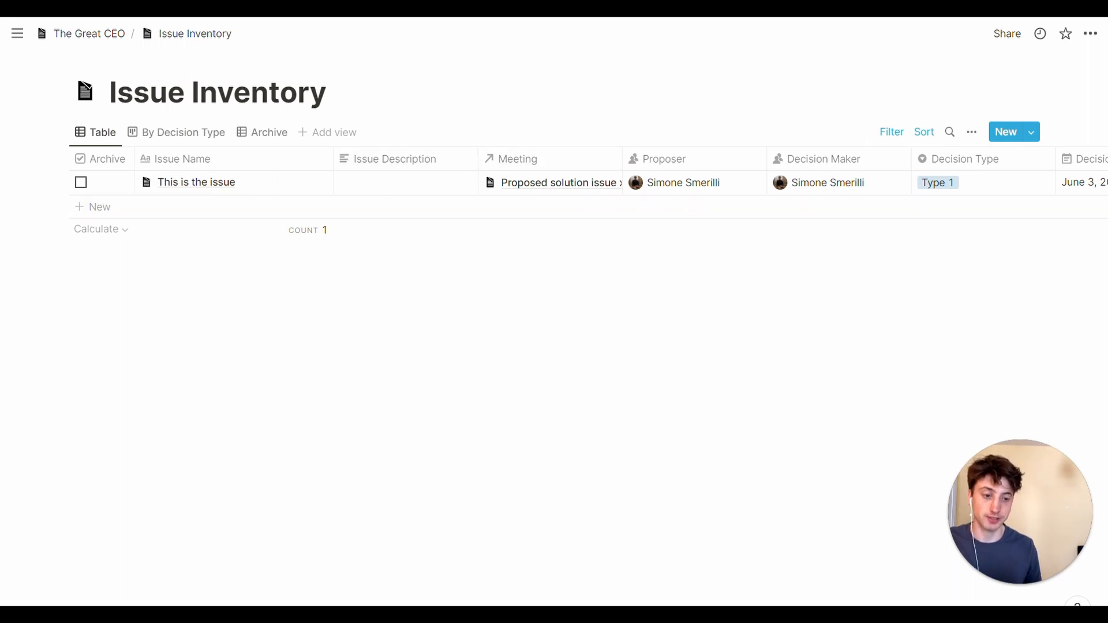
{"action": "left_click", "coordinate": [176, 216]}
{"action": "key", "text": "Escape"}
{"action": "left_click", "coordinate": [307, 211]}
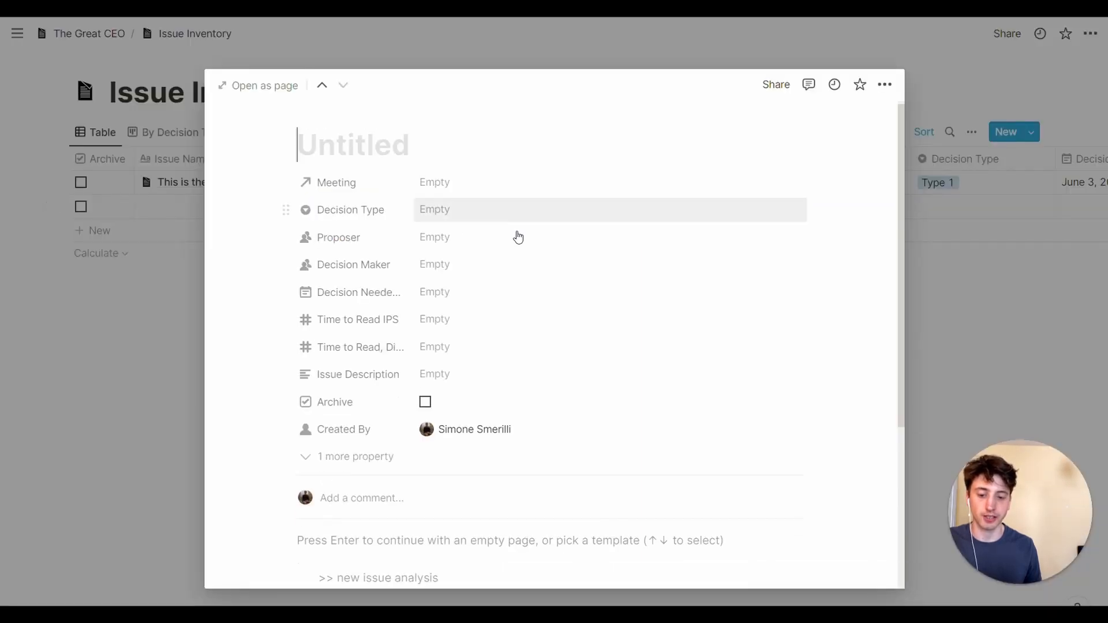
{"action": "scroll", "coordinate": [433, 318], "scroll_direction": "down", "scroll_amount": 4}
{"action": "left_click", "coordinate": [398, 388]}
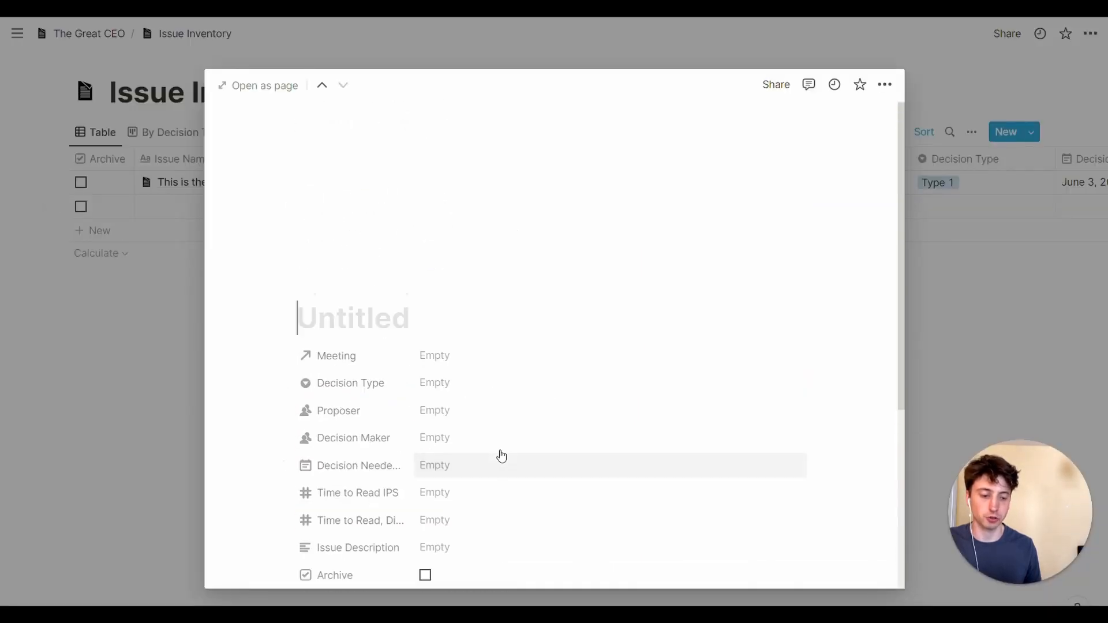
{"action": "scroll", "coordinate": [497, 434], "scroll_direction": "down", "scroll_amount": 3}
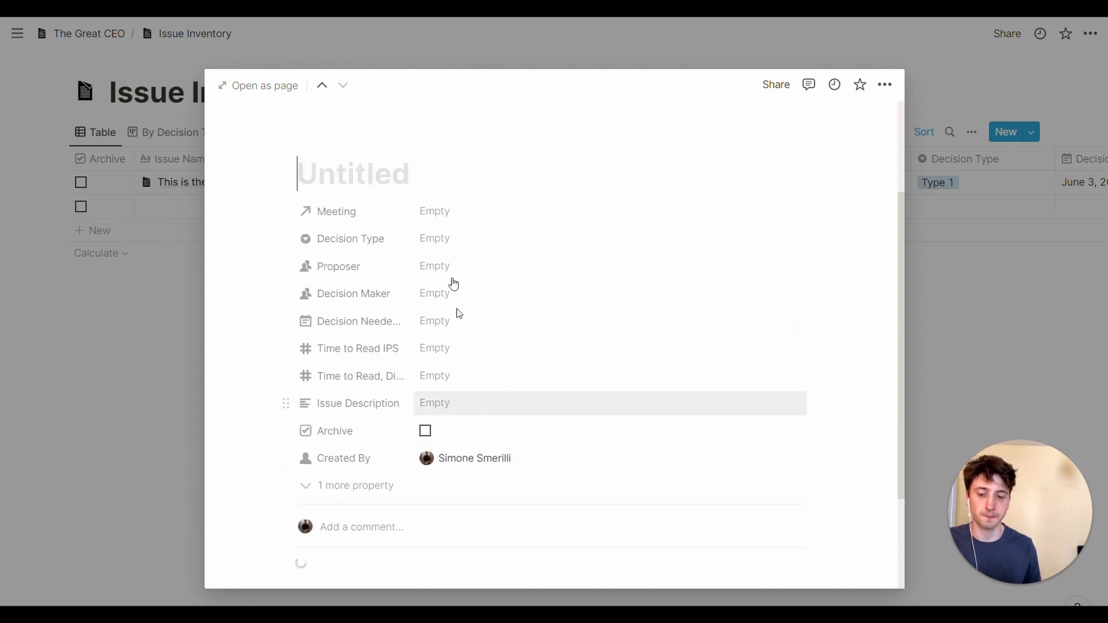
Step: Examine the new issue's properties, including the Meeting relation to Meeting Agendas, leaving them empty
{"action": "left_click", "coordinate": [443, 245]}
{"action": "left_click", "coordinate": [349, 323]}
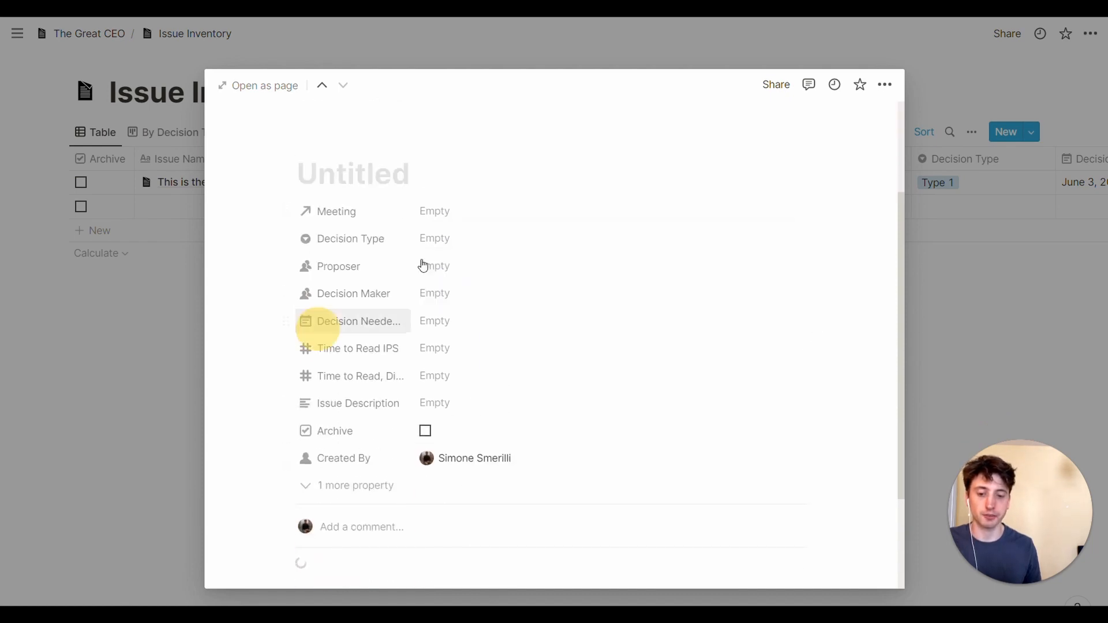
{"action": "left_click", "coordinate": [461, 211]}
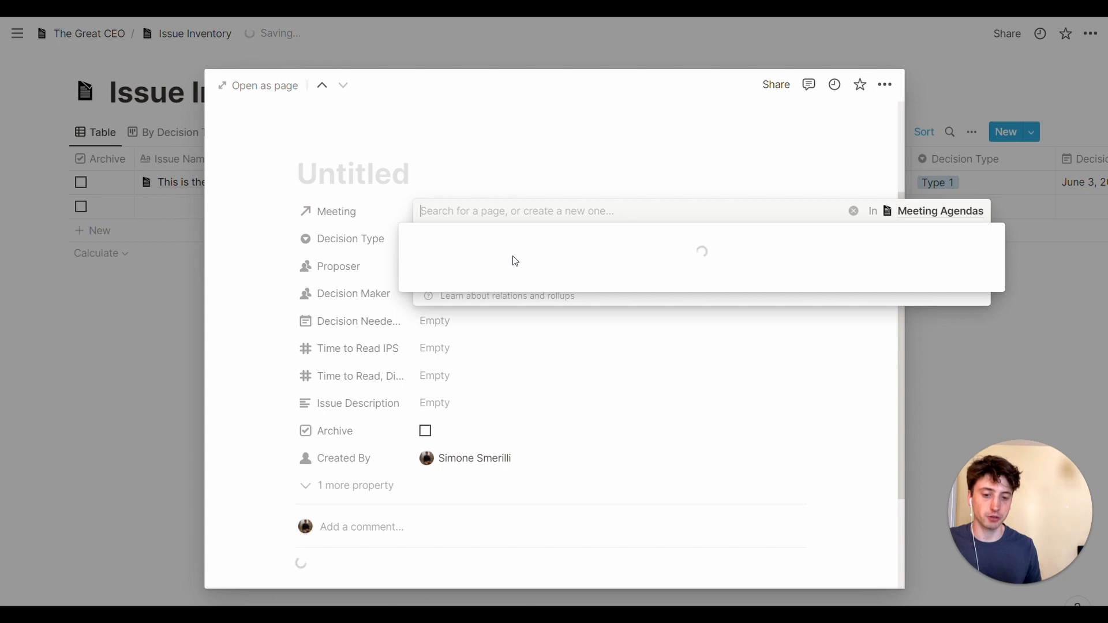
{"action": "left_click", "coordinate": [307, 300]}
{"action": "left_click", "coordinate": [493, 265]}
{"action": "left_click", "coordinate": [343, 296]}
{"action": "scroll", "coordinate": [539, 338], "scroll_direction": "down", "scroll_amount": 2}
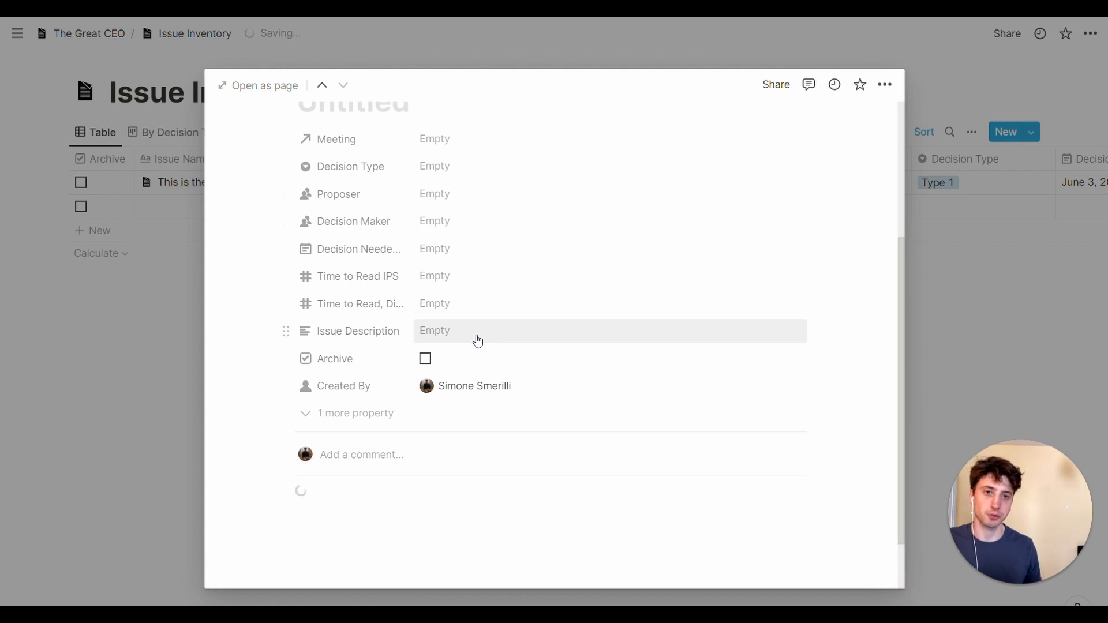
Step: Review the template content of the new issue down to its Actions and Commit sections, and close the page
{"action": "scroll", "coordinate": [477, 338], "scroll_direction": "down", "scroll_amount": 2}
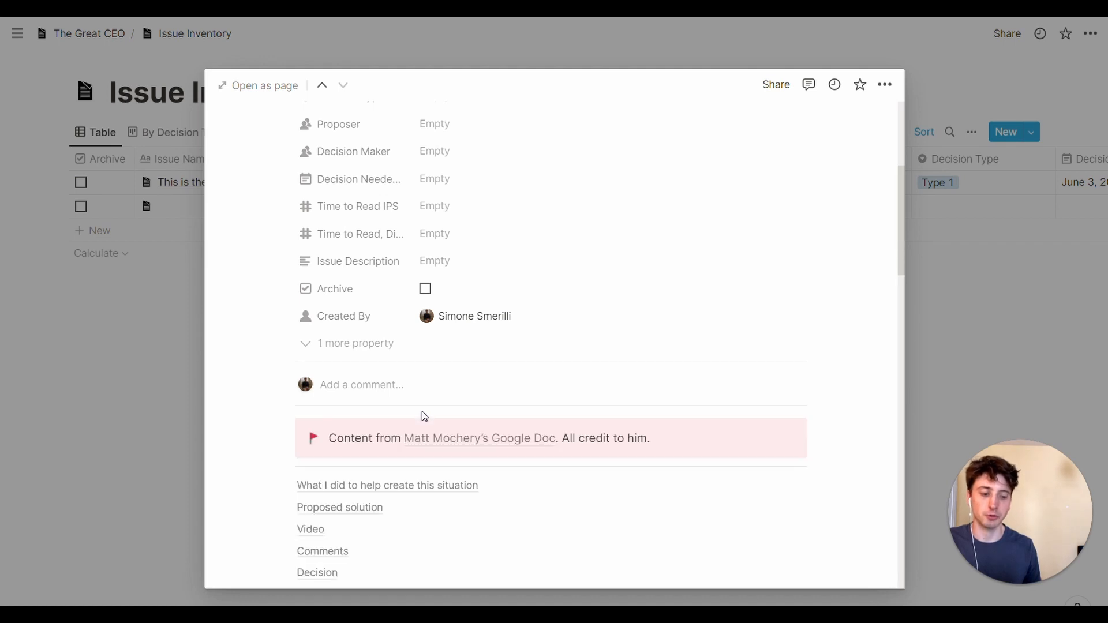
{"action": "scroll", "coordinate": [421, 416], "scroll_direction": "down", "scroll_amount": 6}
{"action": "scroll", "coordinate": [554, 335], "scroll_direction": "down", "scroll_amount": 20}
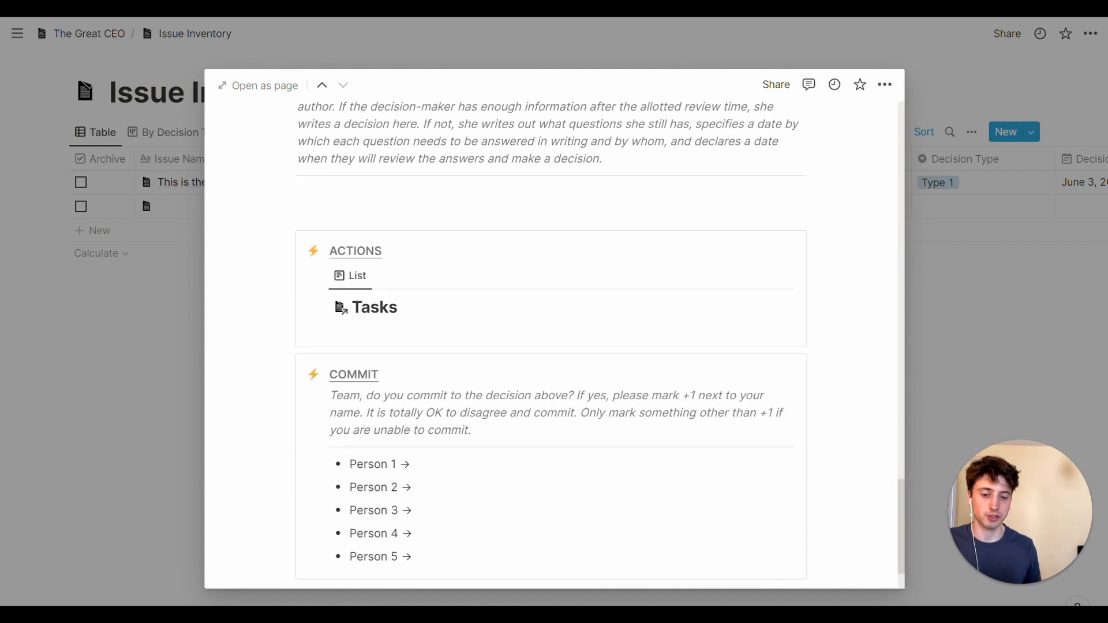
{"action": "scroll", "coordinate": [413, 185], "scroll_direction": "up", "scroll_amount": 20}
{"action": "left_click", "coordinate": [104, 315]}
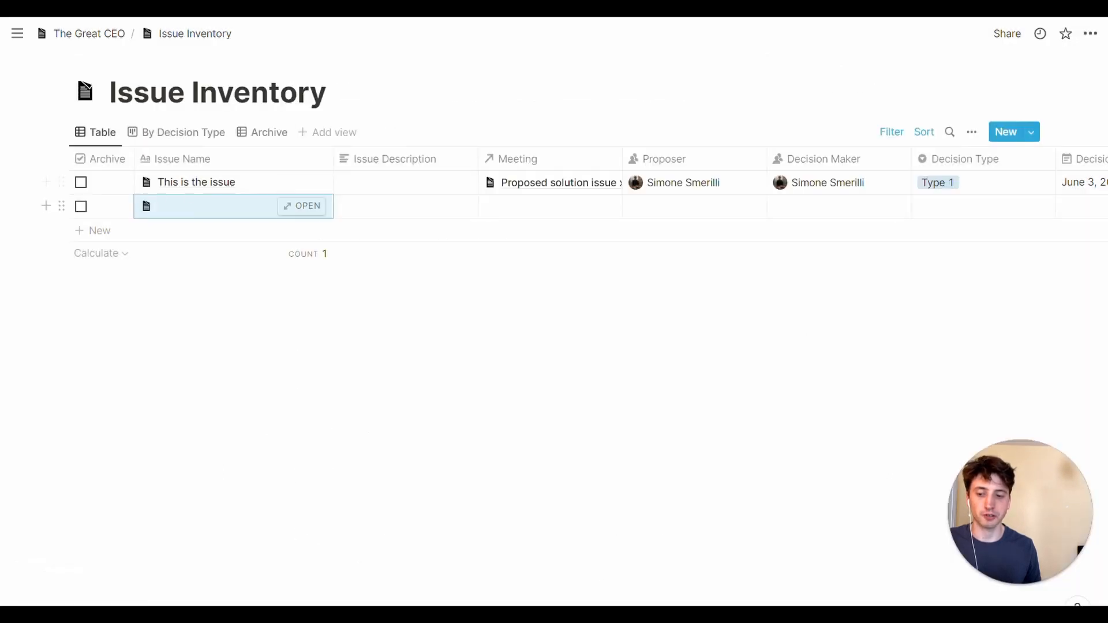
Step: Return to The Great CEO home page and open the RAPID Decision Making database with its Active decisions
{"action": "left_click", "coordinate": [98, 32]}
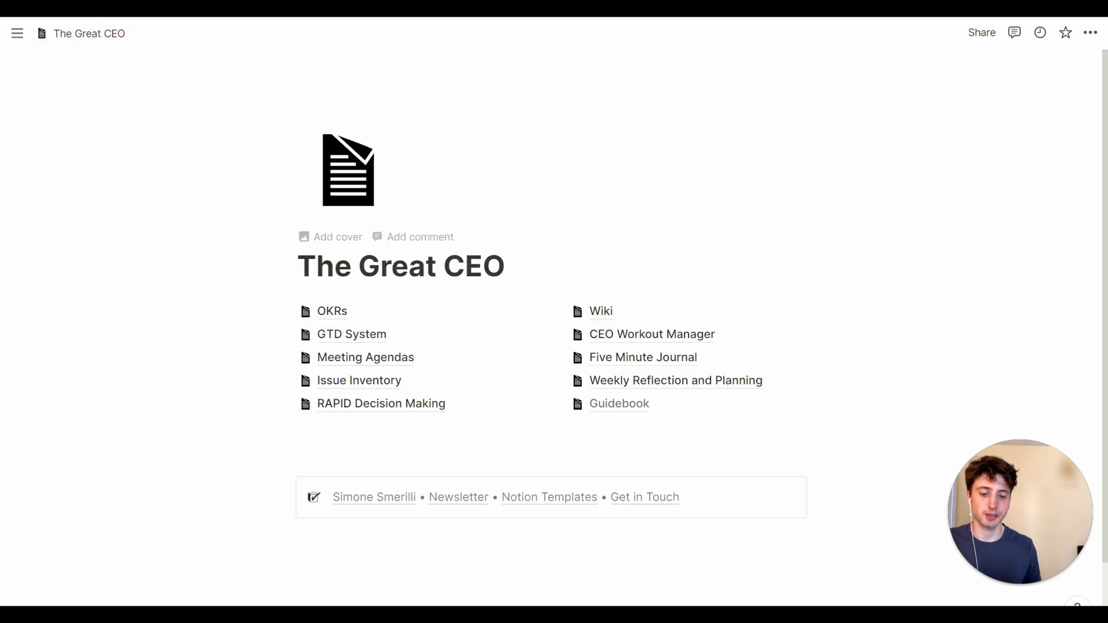
{"action": "left_click", "coordinate": [411, 405]}
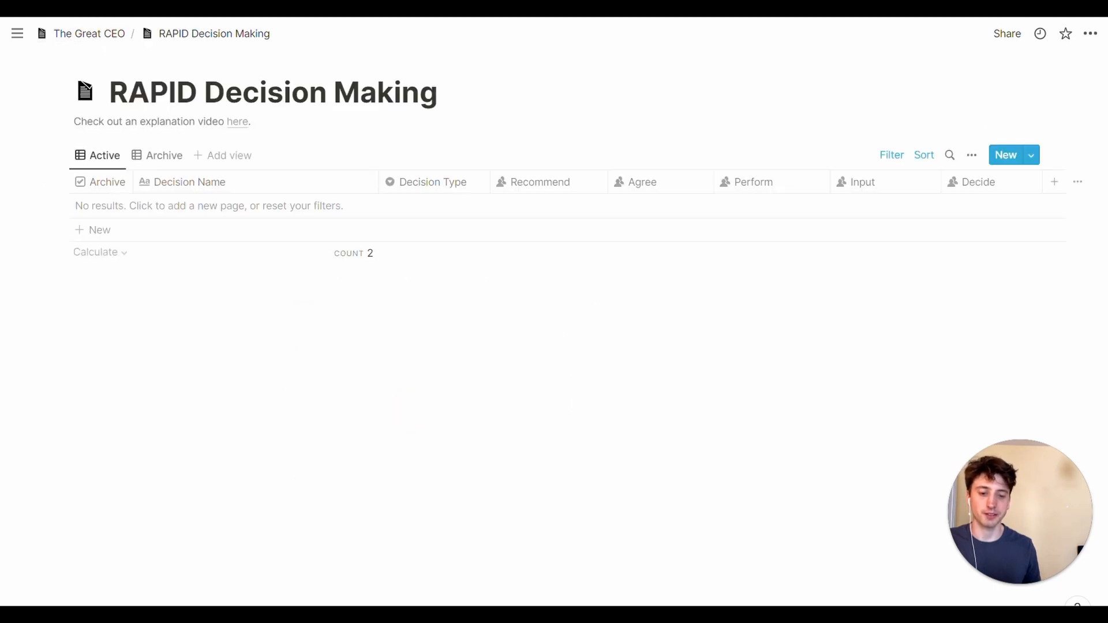
{"action": "left_click", "coordinate": [584, 147]}
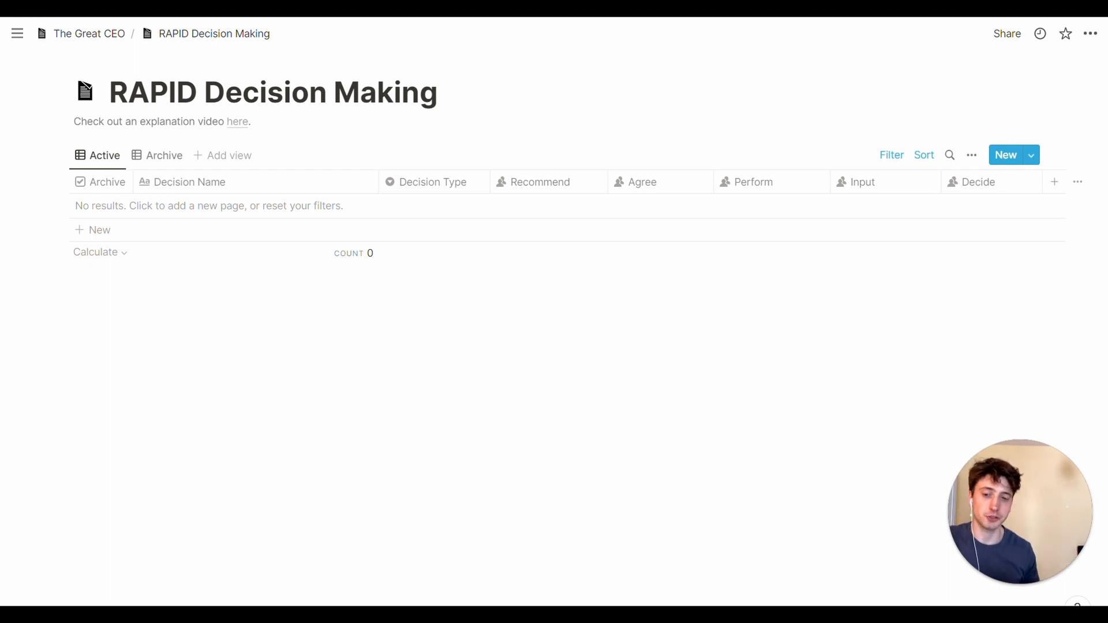
{"action": "left_click", "coordinate": [111, 34]}
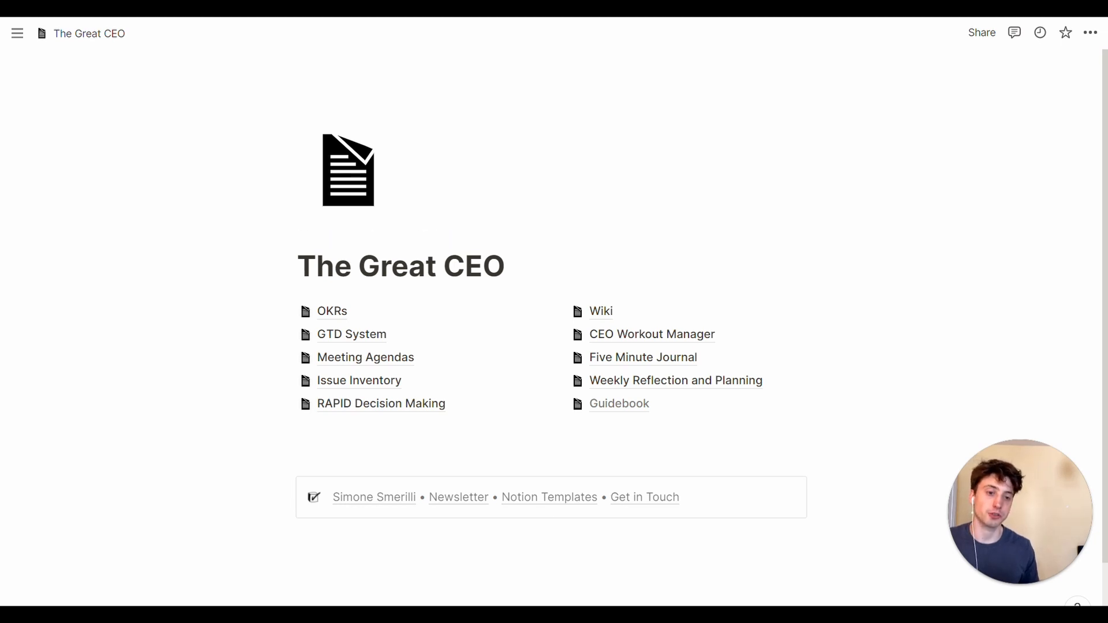
{"action": "left_click", "coordinate": [424, 403]}
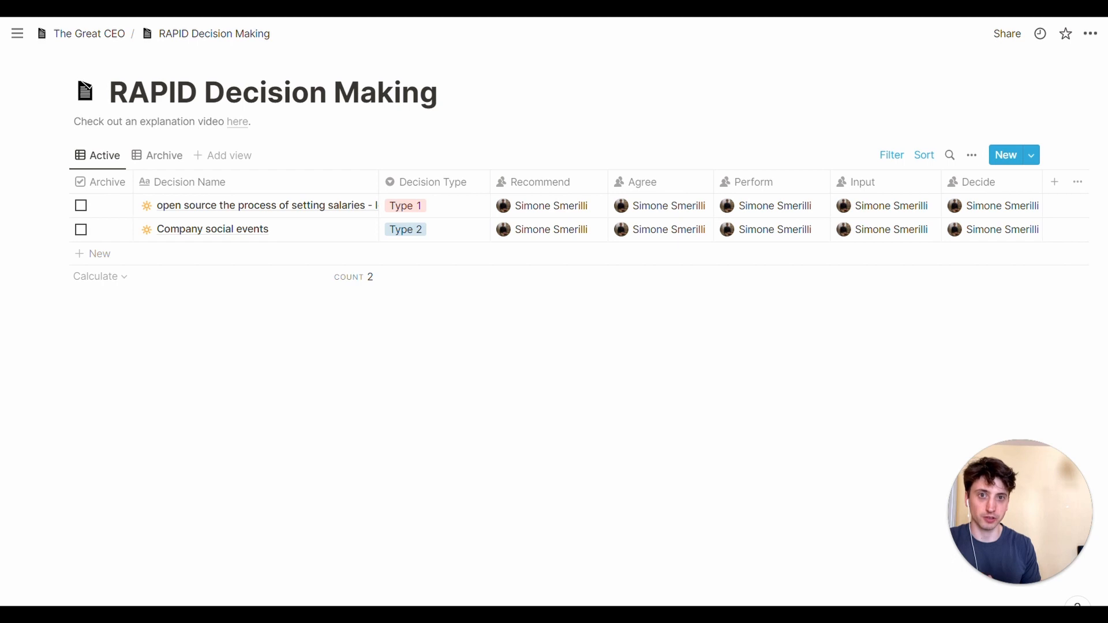
Step: Add a new untitled decision to the Active table, open its page and apply the decision template
{"action": "left_click", "coordinate": [296, 255]}
{"action": "left_click", "coordinate": [401, 243]}
{"action": "left_click", "coordinate": [363, 252]}
{"action": "scroll", "coordinate": [702, 272], "scroll_direction": "down", "scroll_amount": 2}
{"action": "left_click", "coordinate": [472, 445]}
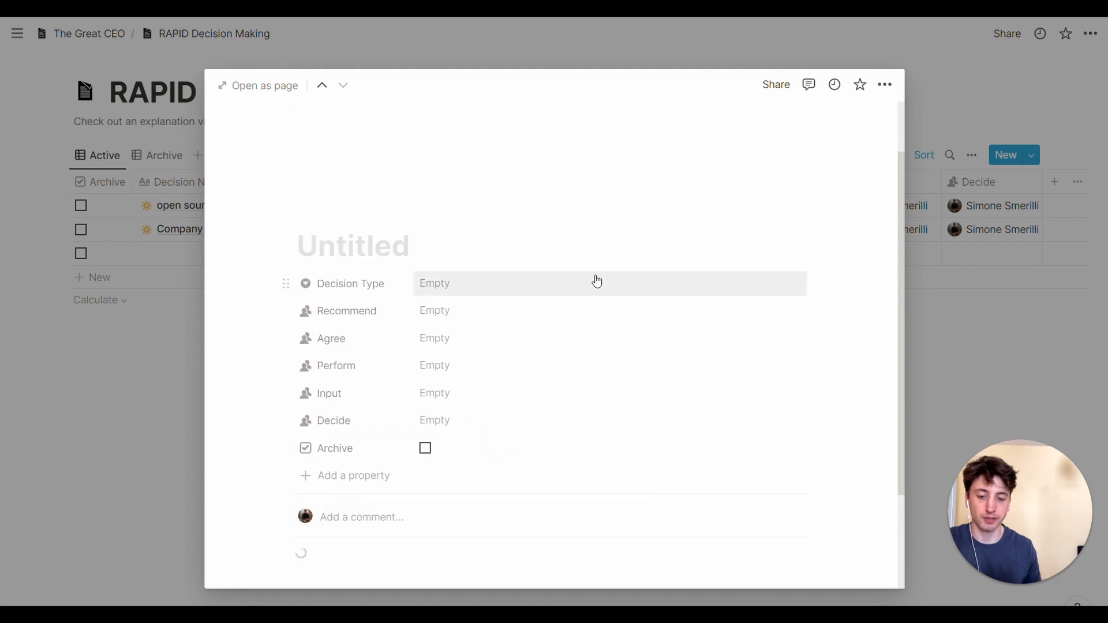
Step: Set the new decision's Decision Type to Type 1 and check the people choices for Recommend without assigning anyone
{"action": "left_click", "coordinate": [450, 285]}
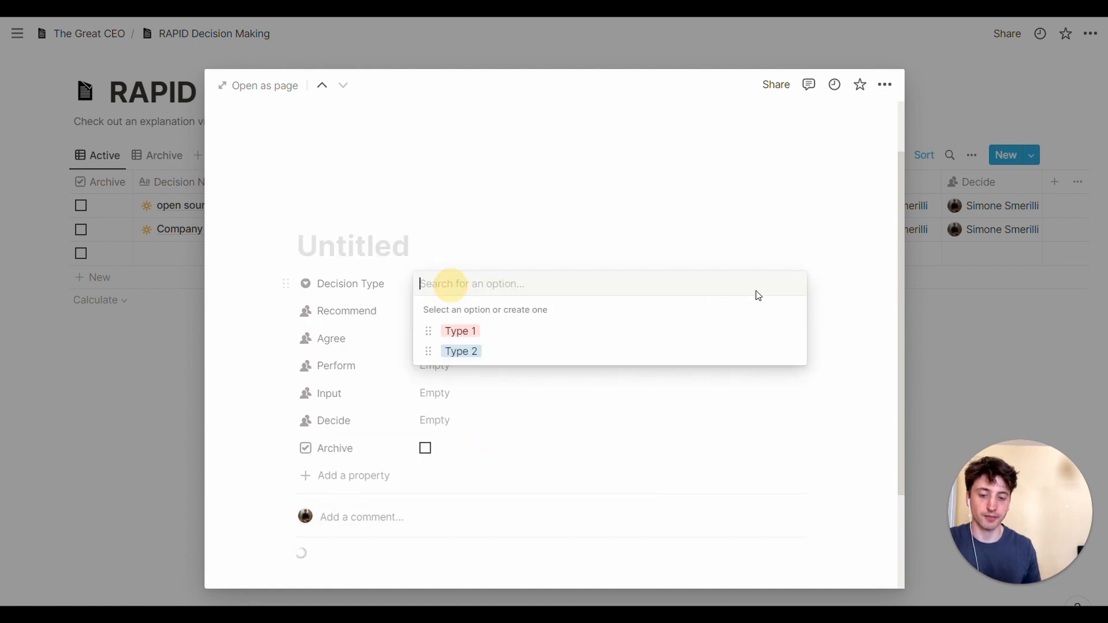
{"action": "left_click", "coordinate": [482, 332]}
{"action": "left_click", "coordinate": [439, 312]}
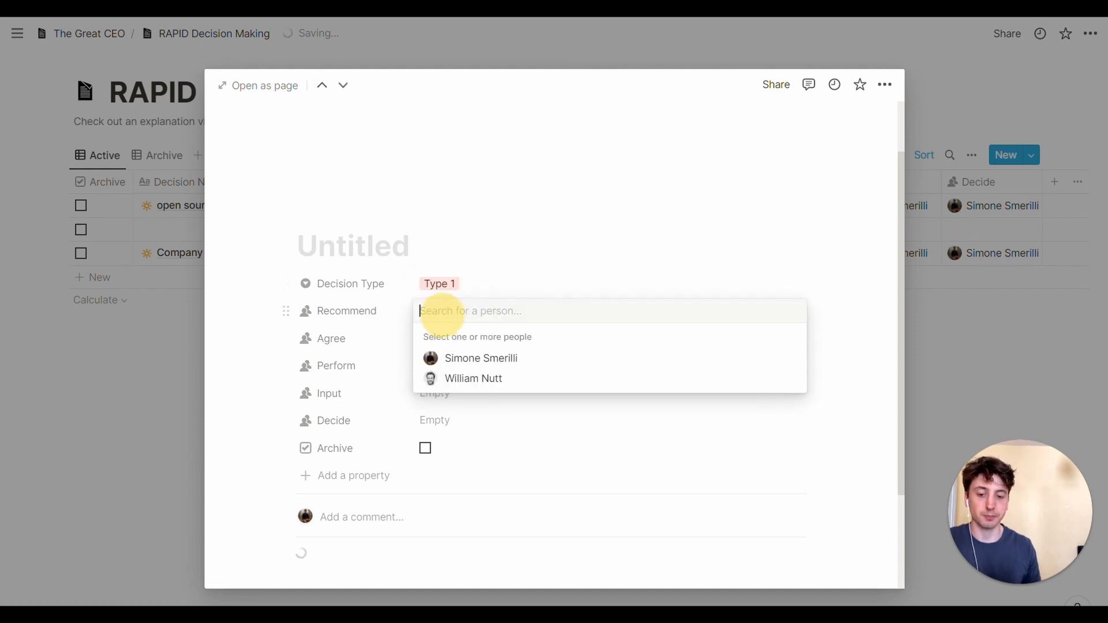
{"action": "left_click", "coordinate": [332, 393]}
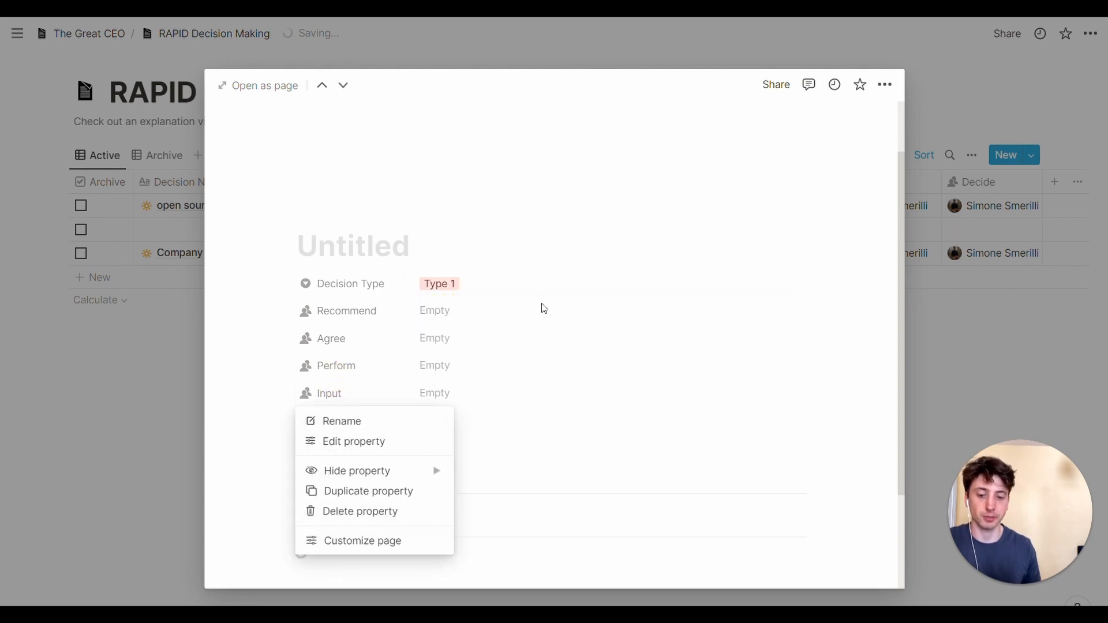
{"action": "left_click", "coordinate": [500, 322]}
Step: Examine the new decision's Issue, Proposed Solution and Comments sections and return to its RAPID role properties
{"action": "scroll", "coordinate": [559, 329], "scroll_direction": "down", "scroll_amount": 2}
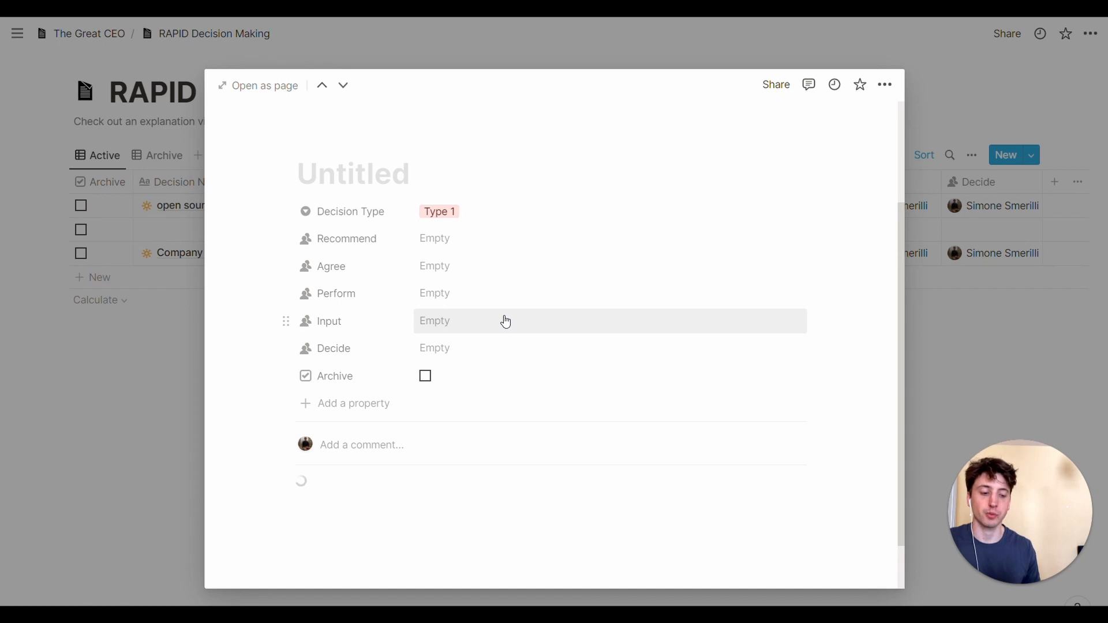
{"action": "scroll", "coordinate": [485, 309], "scroll_direction": "down", "scroll_amount": 2}
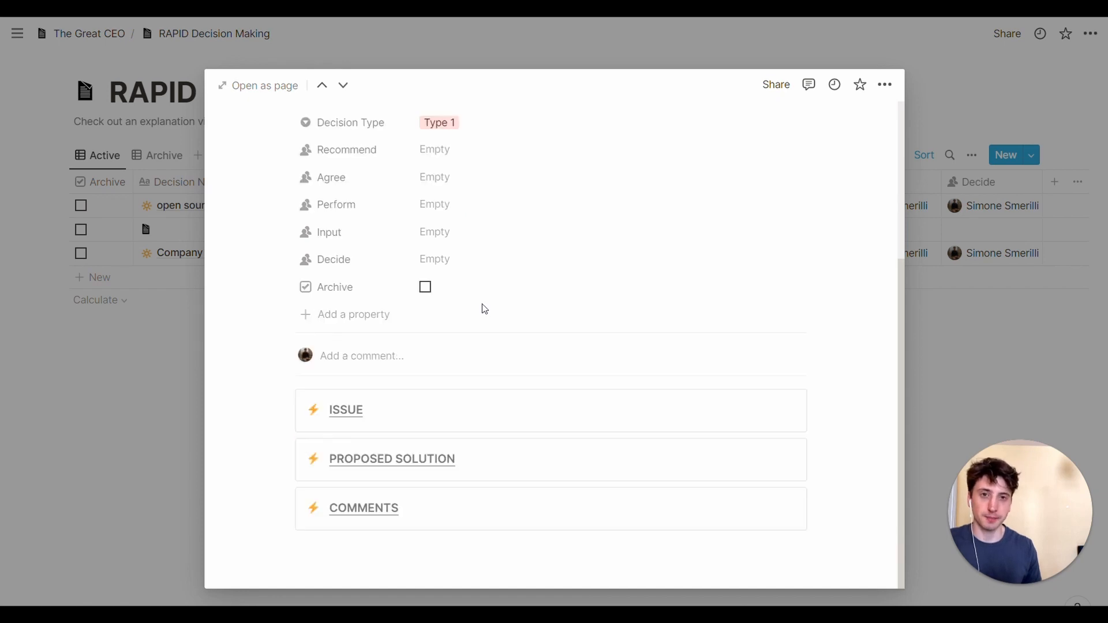
{"action": "scroll", "coordinate": [484, 310], "scroll_direction": "down", "scroll_amount": 2}
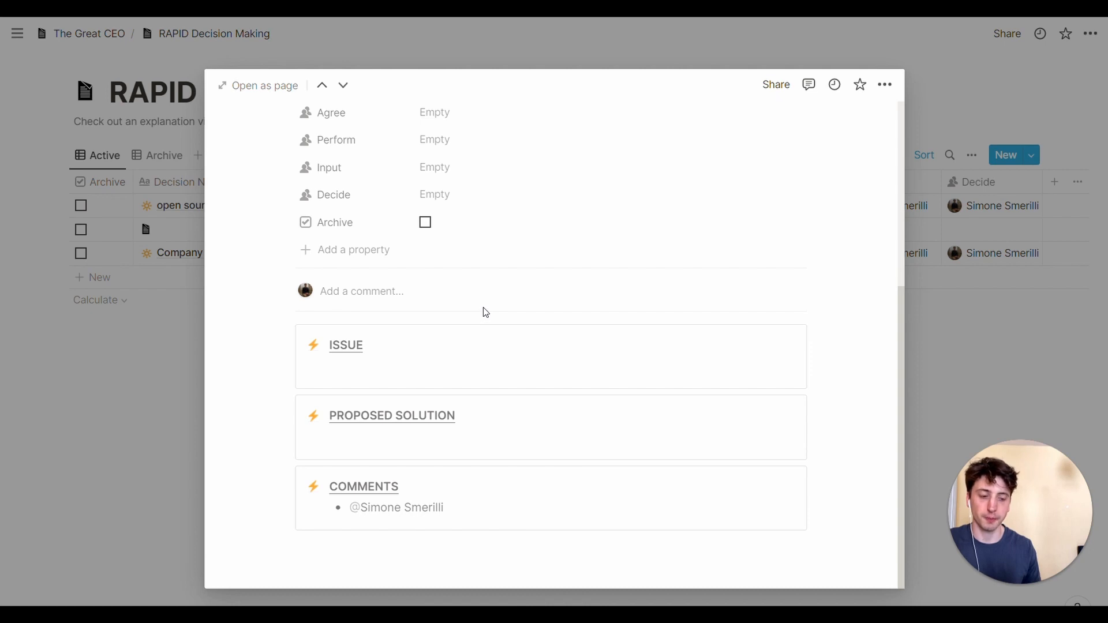
{"action": "left_click", "coordinate": [422, 363]}
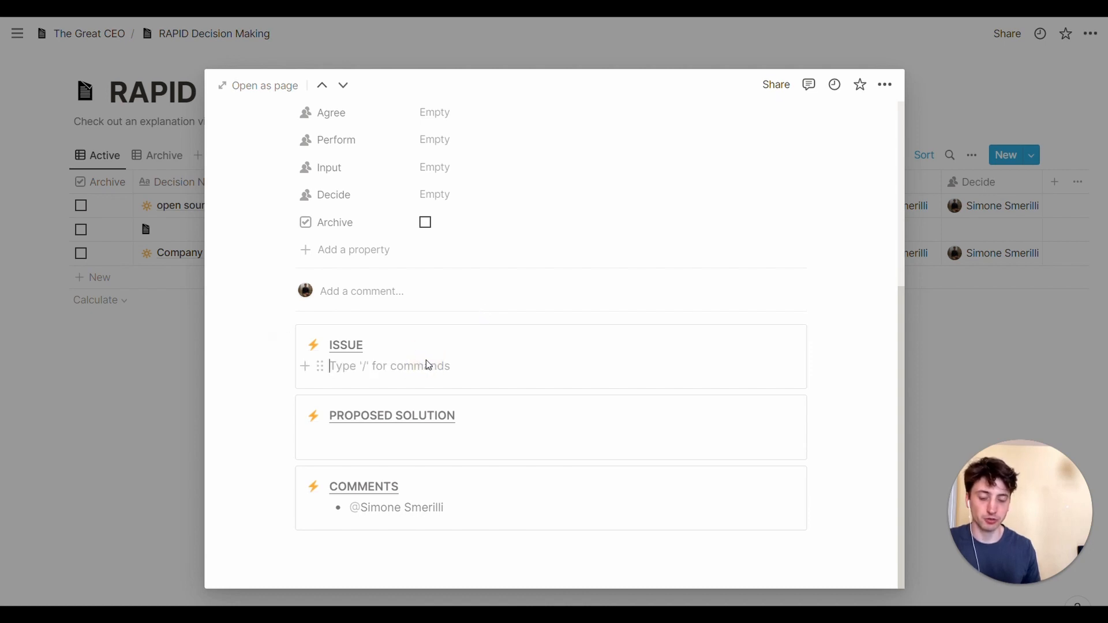
{"action": "left_click", "coordinate": [435, 436]}
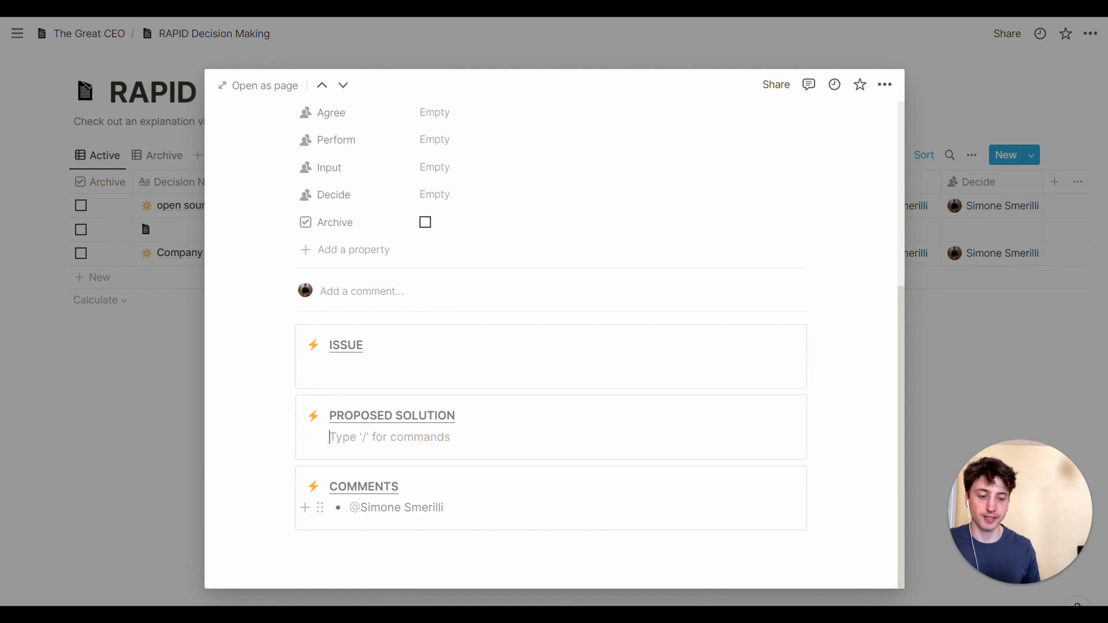
{"action": "scroll", "coordinate": [501, 446], "scroll_direction": "up", "scroll_amount": 5}
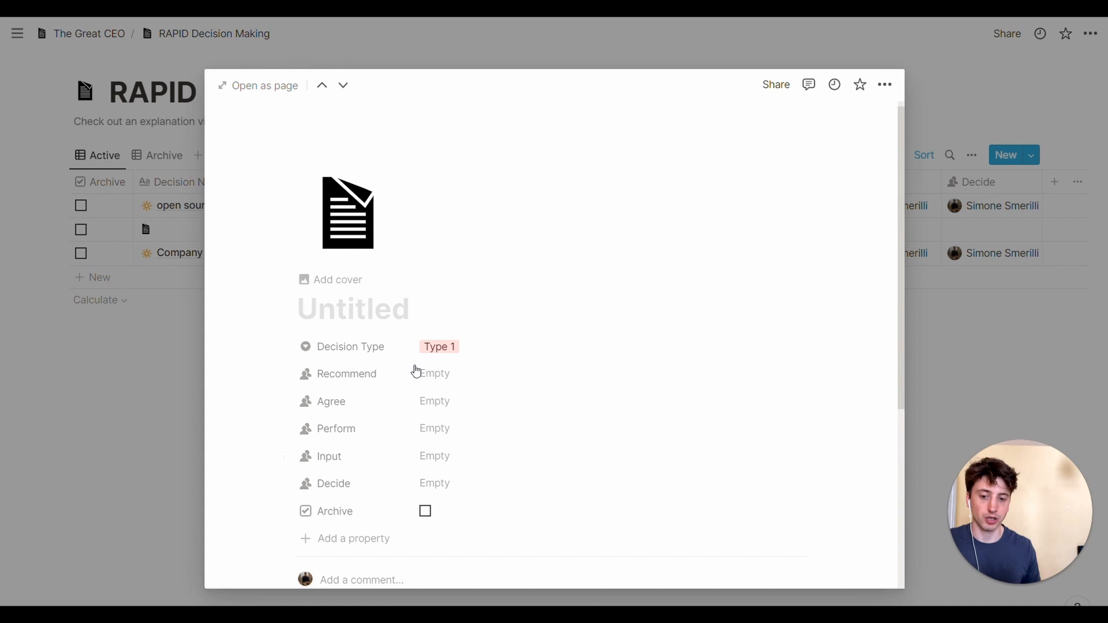
Step: Review the new decision's Issue, Proposed Solution and Comments sections and check the people choices for Decide without assigning anyone
{"action": "scroll", "coordinate": [502, 445], "scroll_direction": "down", "scroll_amount": 5}
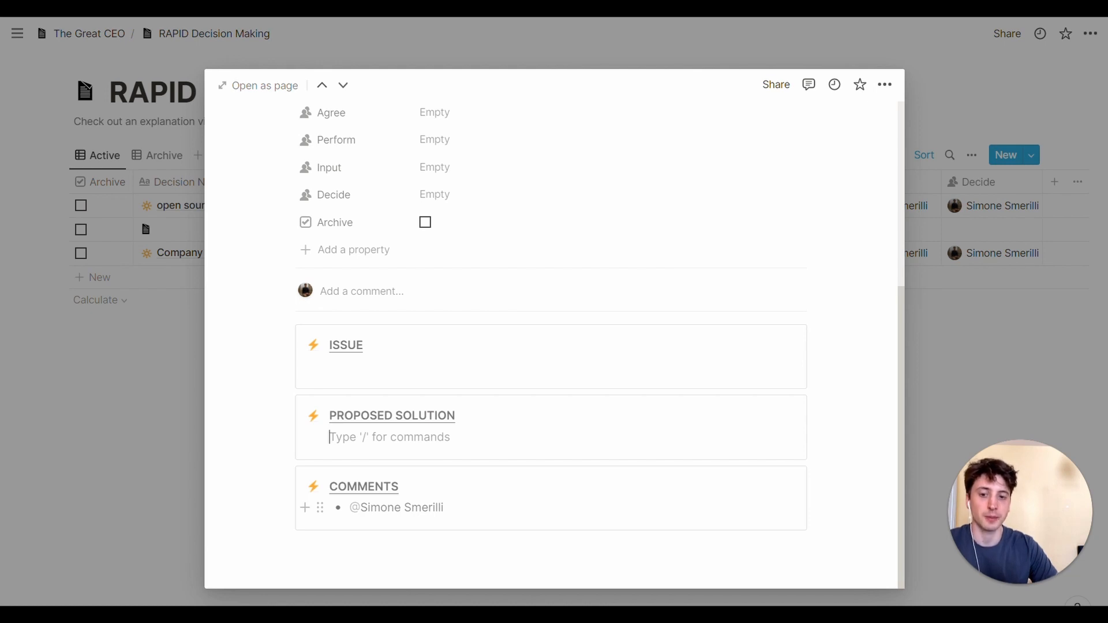
{"action": "scroll", "coordinate": [604, 329], "scroll_direction": "up", "scroll_amount": 3}
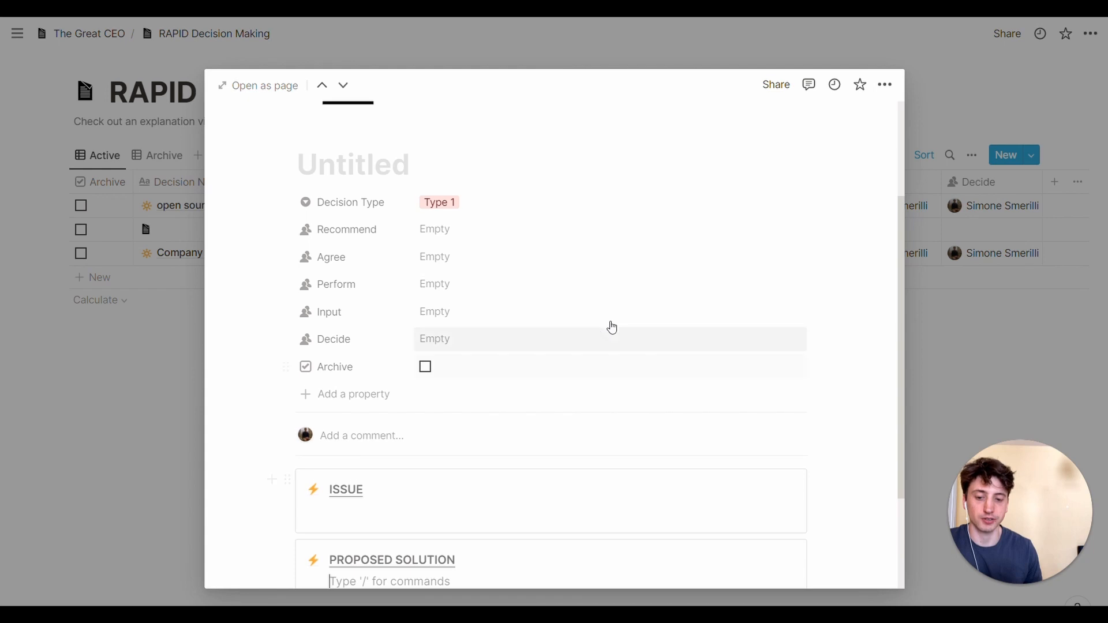
{"action": "left_click", "coordinate": [569, 339]}
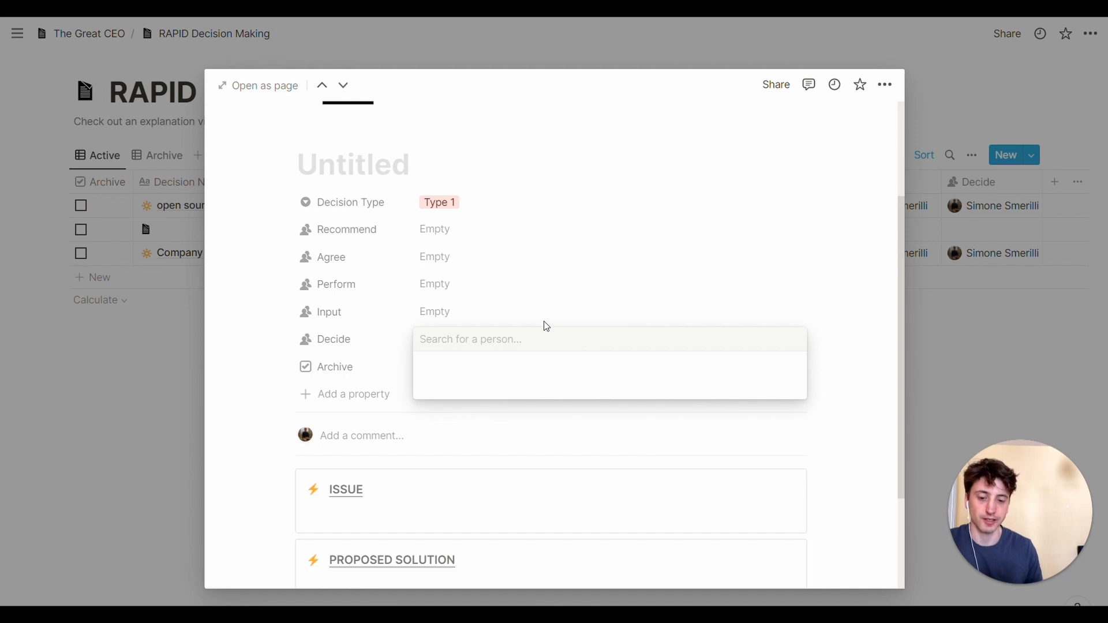
{"action": "left_click", "coordinate": [505, 335]}
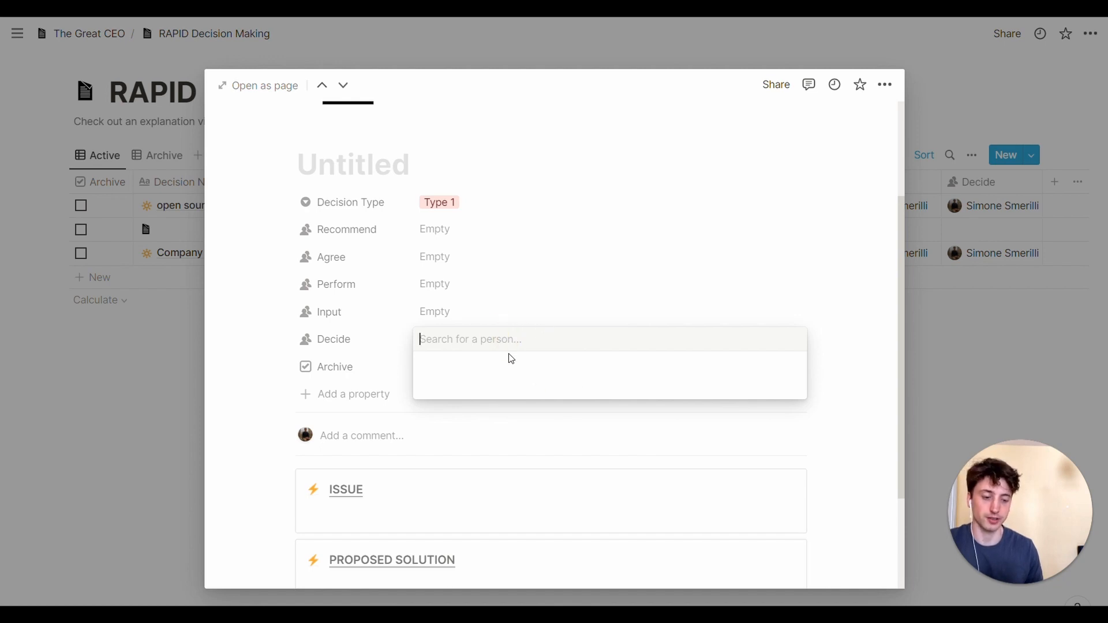
{"action": "left_click", "coordinate": [507, 386]}
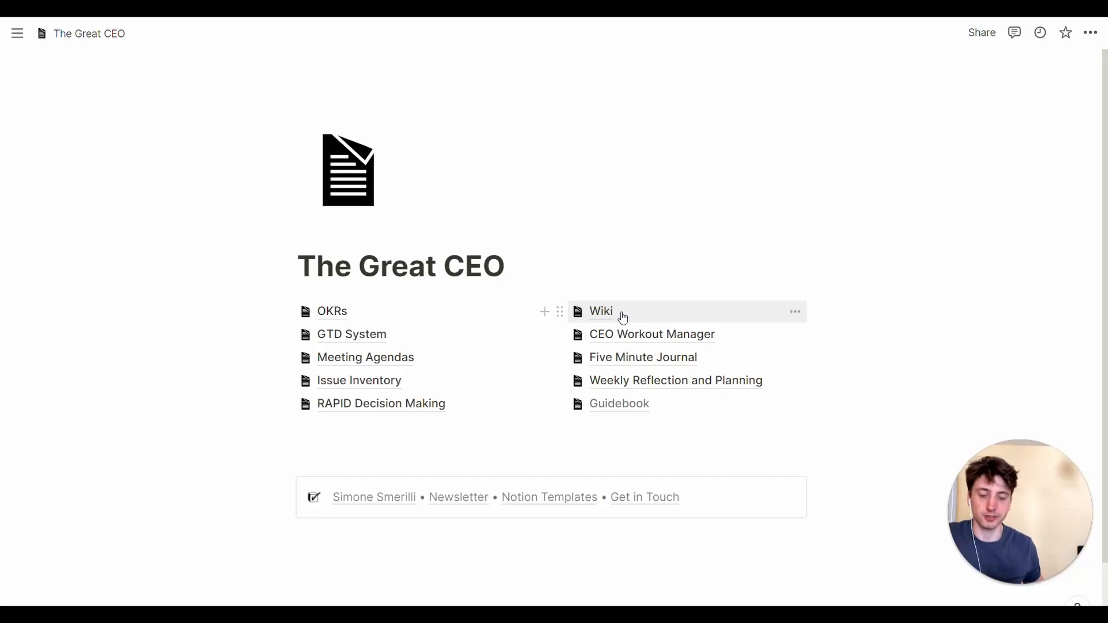
Step: Open the Wiki from The Great CEO home page, add an untitled entry and open it as a full page
{"action": "left_click", "coordinate": [623, 318]}
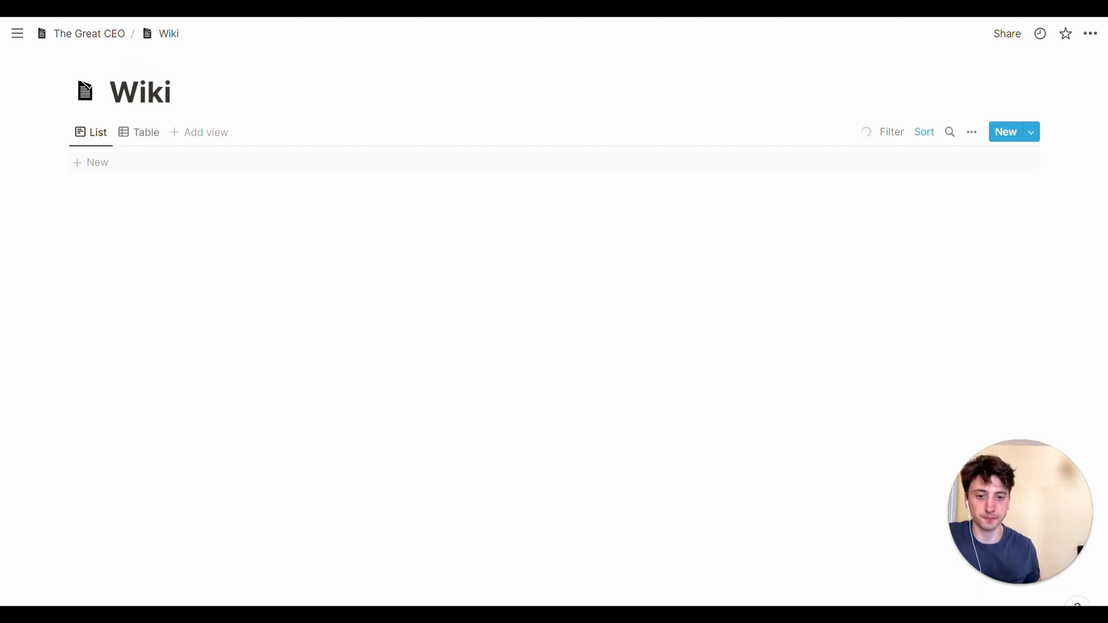
{"action": "left_click", "coordinate": [300, 168]}
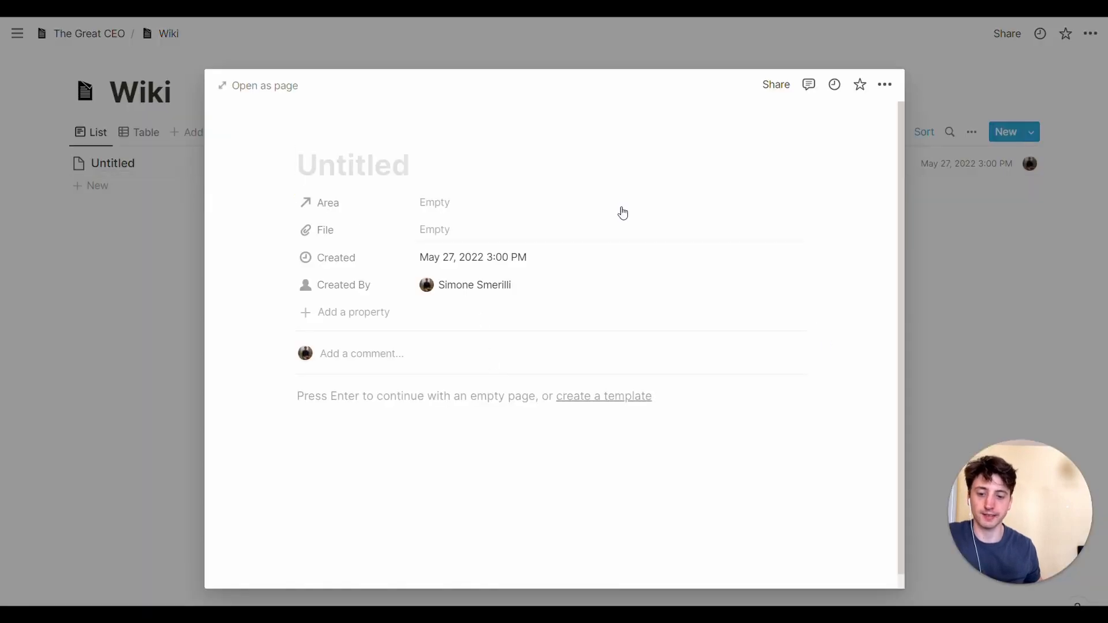
{"action": "left_click", "coordinate": [539, 215]}
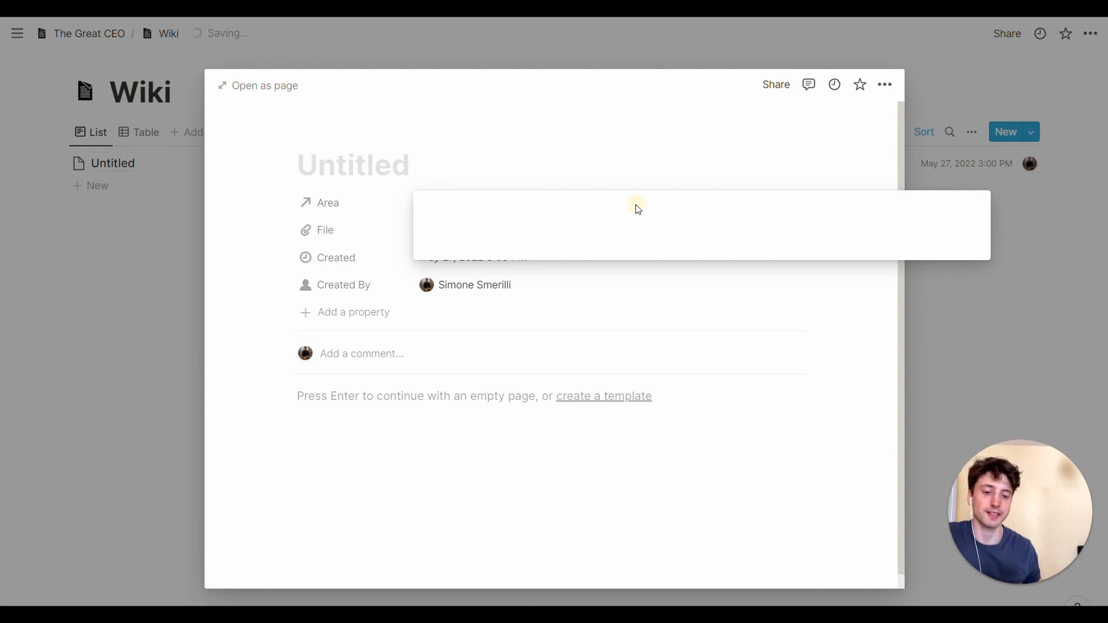
{"action": "left_click", "coordinate": [569, 162]}
{"action": "left_click", "coordinate": [483, 215]}
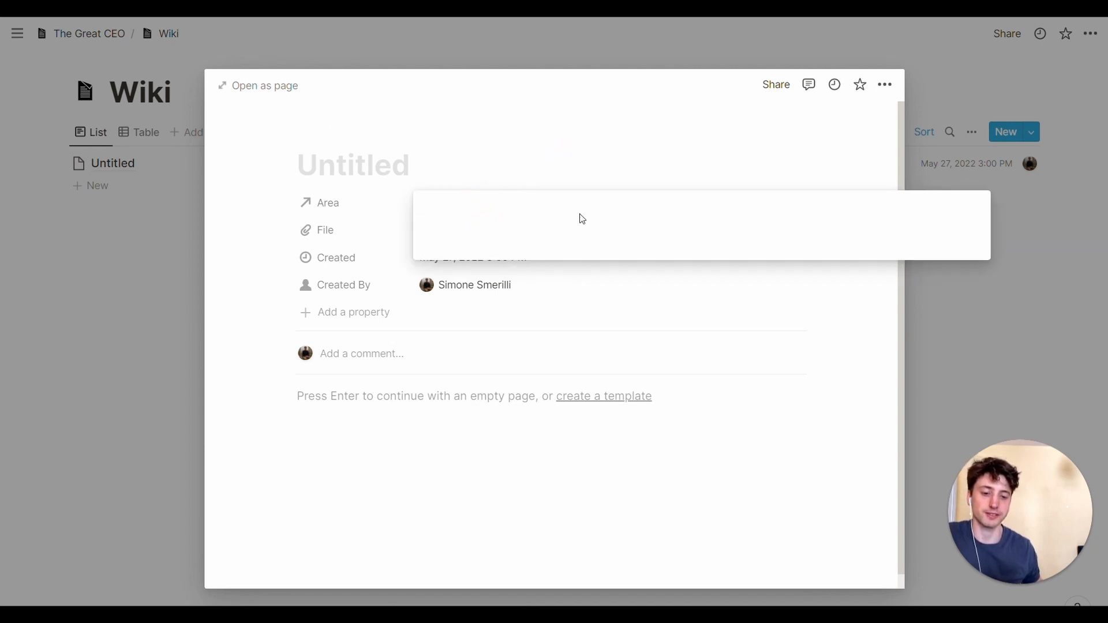
{"action": "left_click", "coordinate": [542, 158]}
{"action": "left_click", "coordinate": [258, 85]}
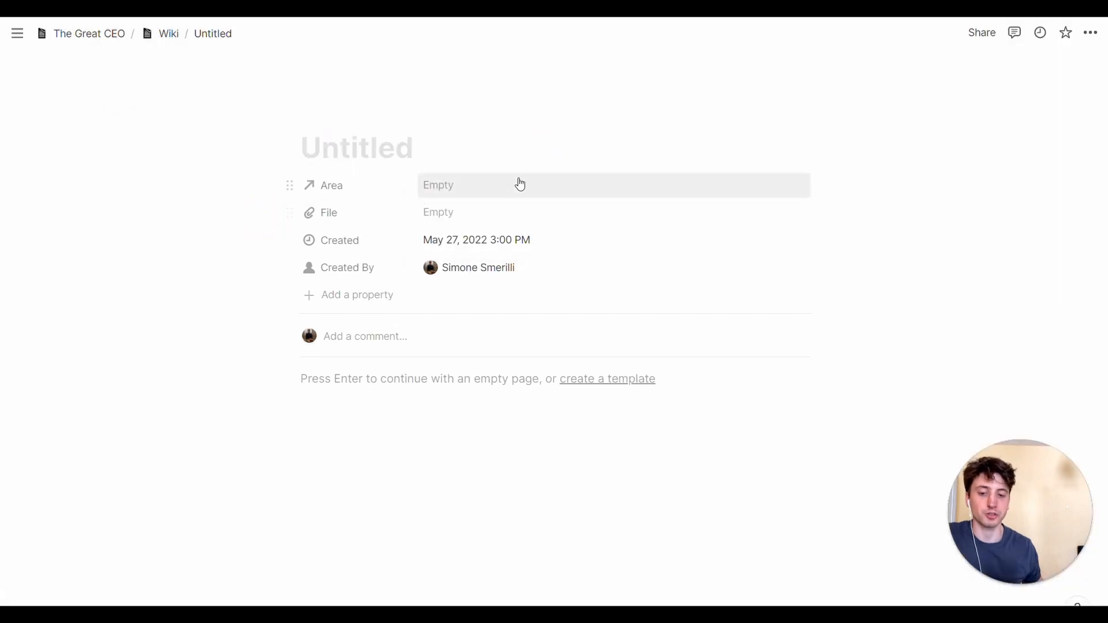
Step: Check the Wiki entry's Area choices, File attachment options and empty body without filling them in, and return to the Wiki list
{"action": "left_click", "coordinate": [503, 190]}
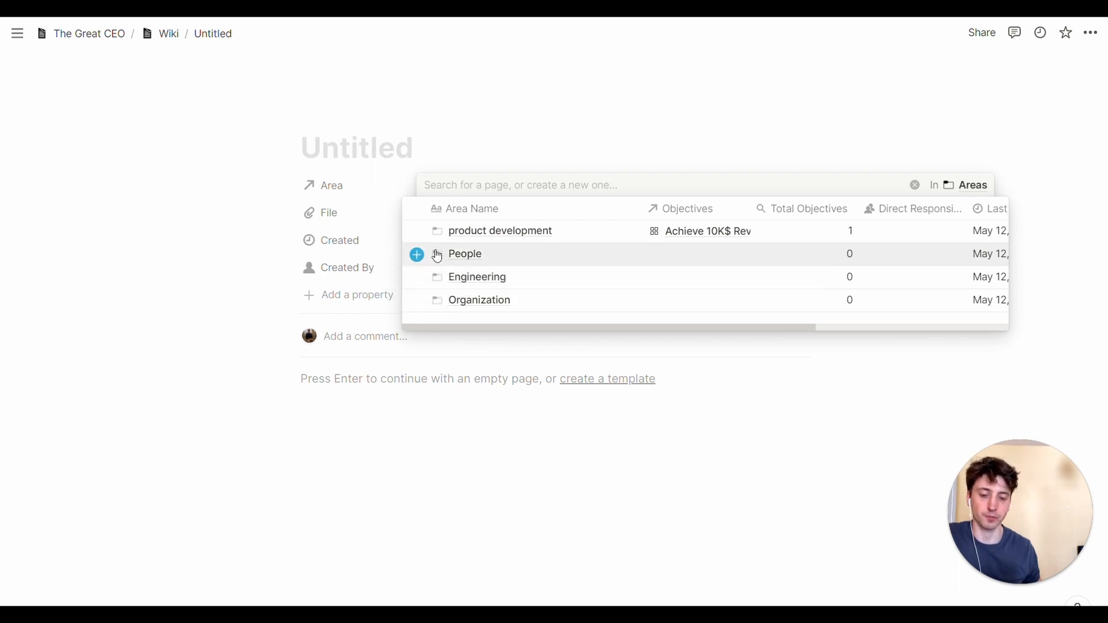
{"action": "left_click", "coordinate": [213, 262]}
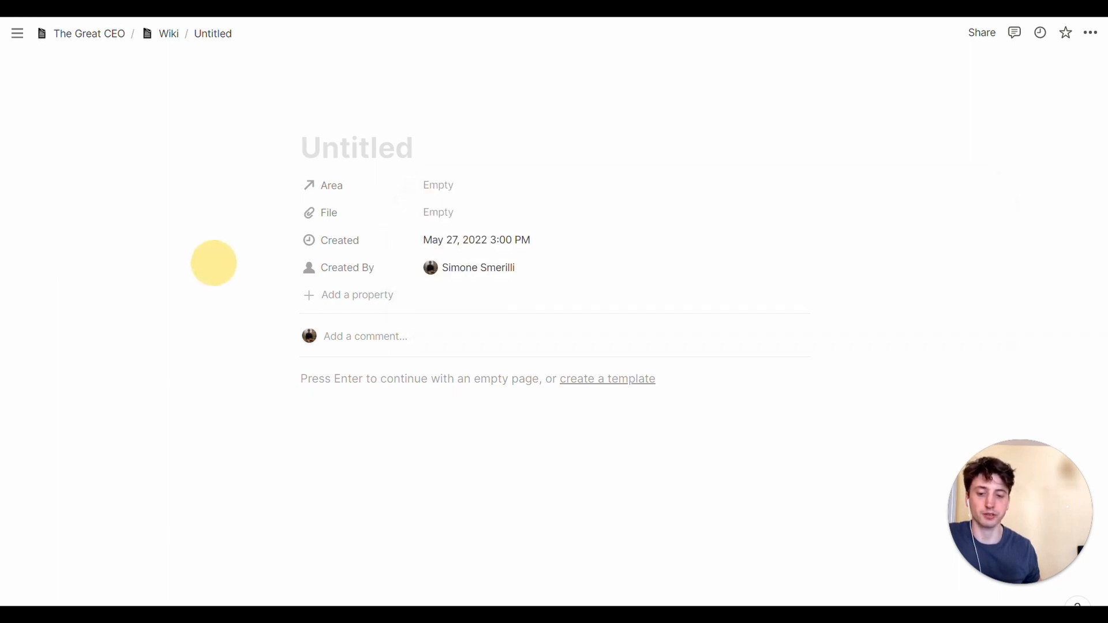
{"action": "left_click", "coordinate": [468, 223]}
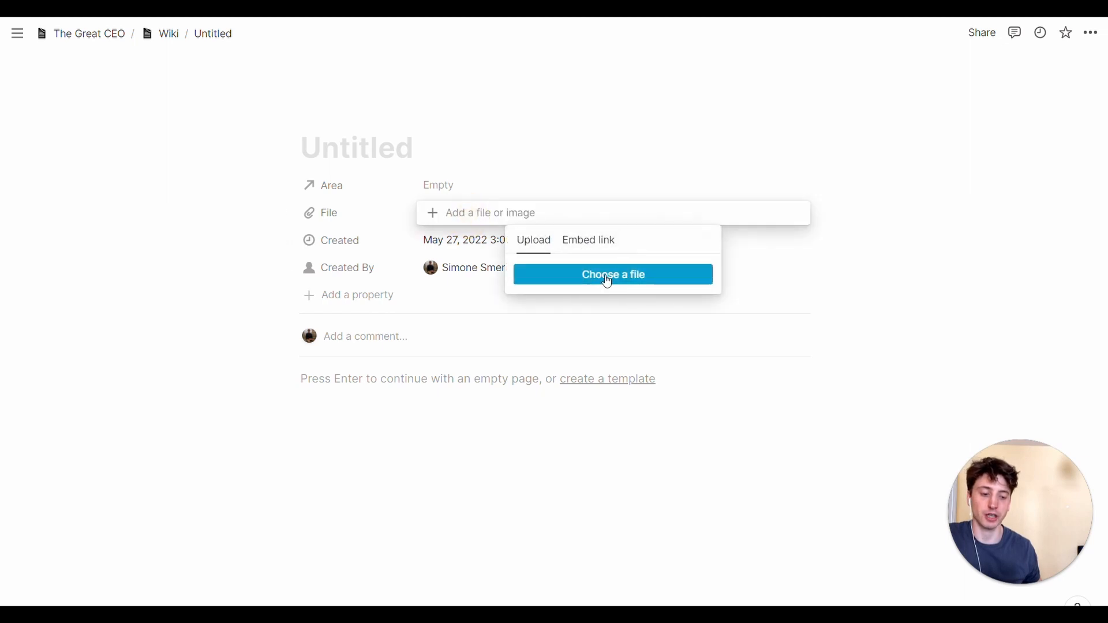
{"action": "left_click", "coordinate": [600, 243]}
{"action": "left_click", "coordinate": [372, 304]}
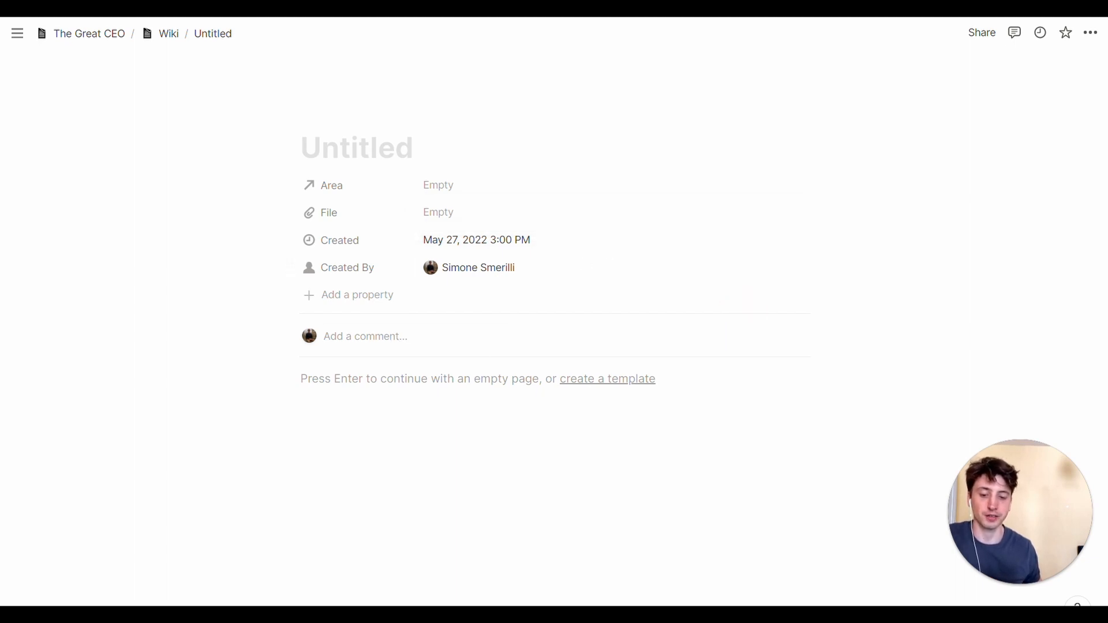
{"action": "left_click", "coordinate": [472, 379]}
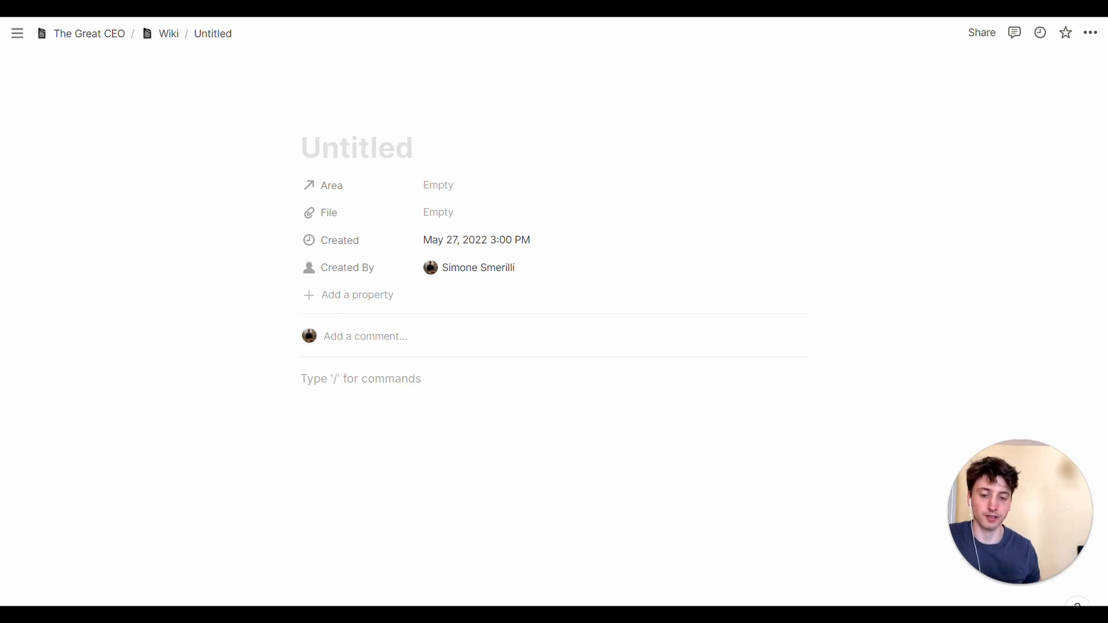
{"action": "key", "text": "BackSpace"}
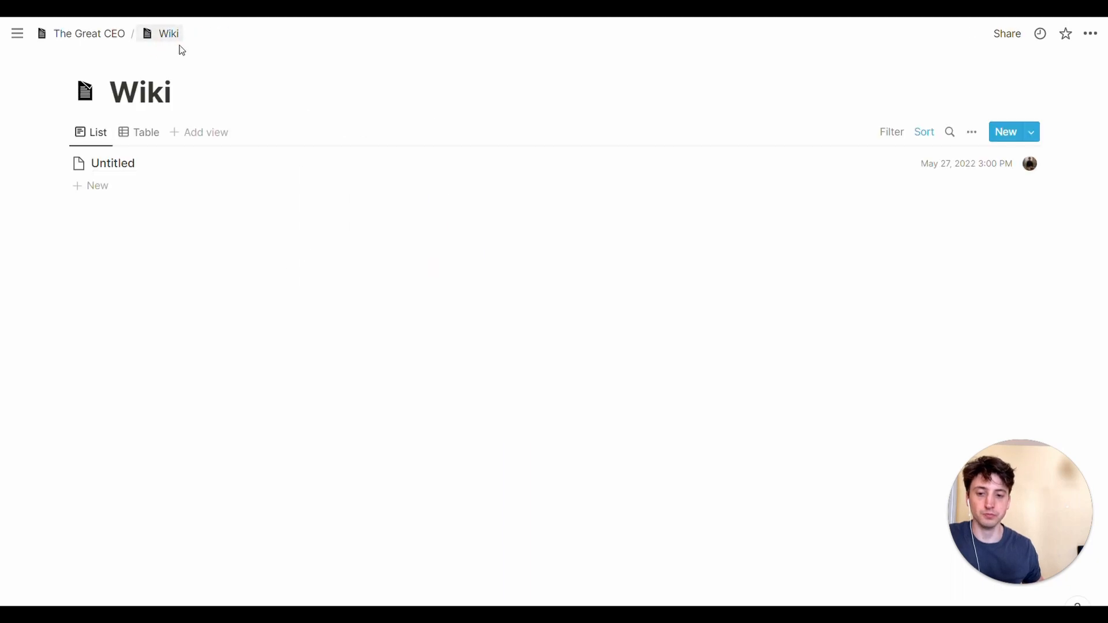
Step: View the CEO Workout Manager page and open the Five Minute Journal from The Great CEO home page
{"action": "key", "text": "ctrl+Tab"}
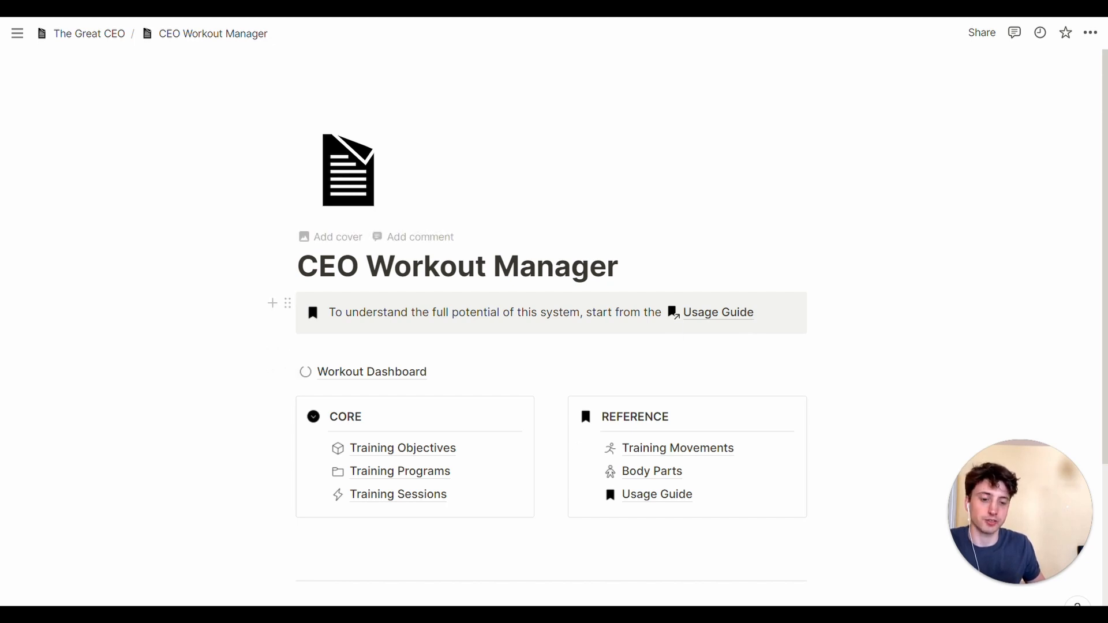
{"action": "left_click", "coordinate": [76, 35]}
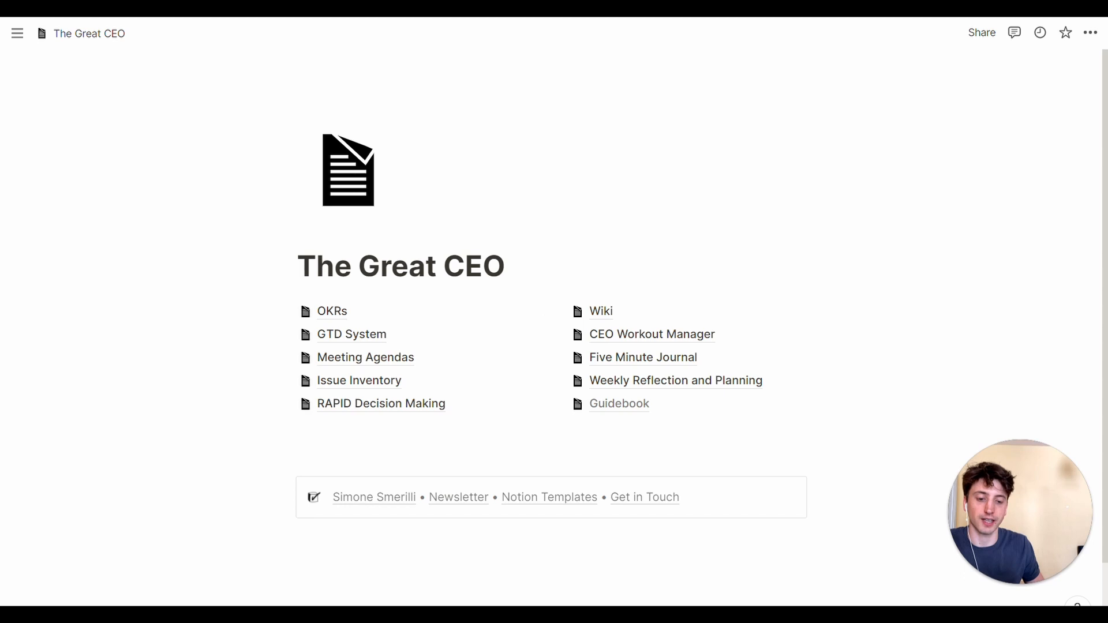
{"action": "left_click", "coordinate": [644, 359]}
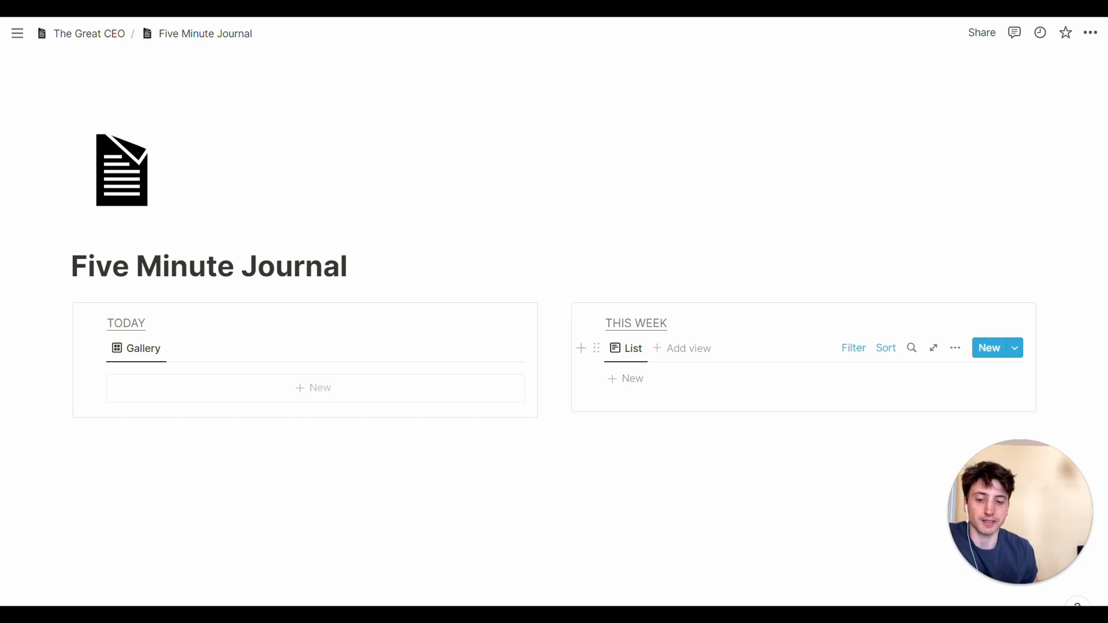
Step: Add a journal entry under Today, open it as a full page and apply the New Great Day template
{"action": "left_click", "coordinate": [284, 388]}
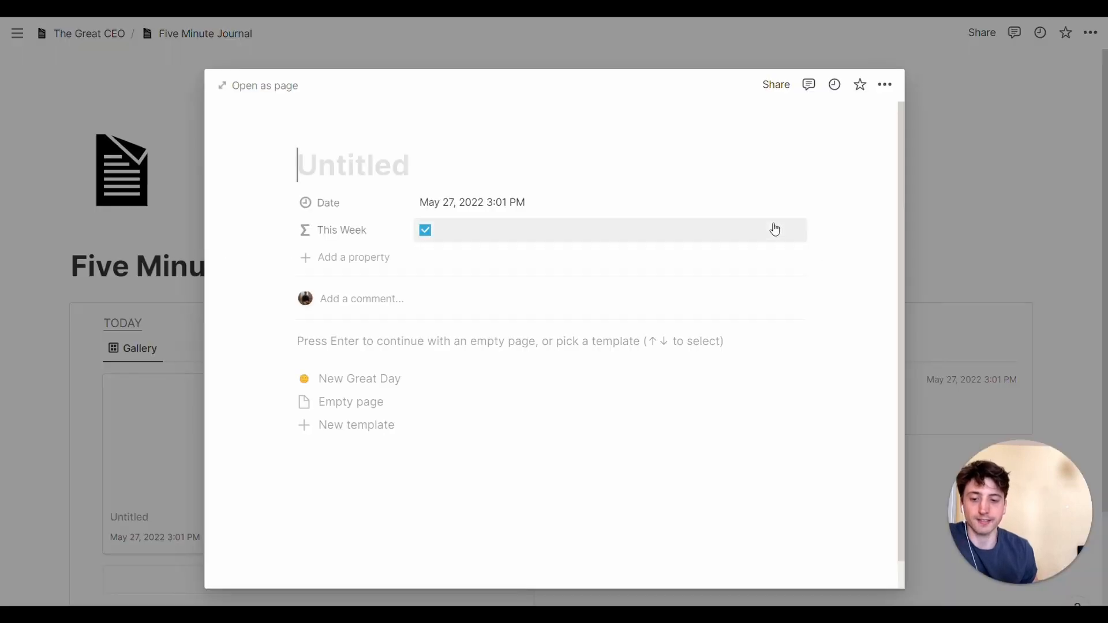
{"action": "left_click", "coordinate": [286, 87]}
{"action": "left_click", "coordinate": [385, 362]}
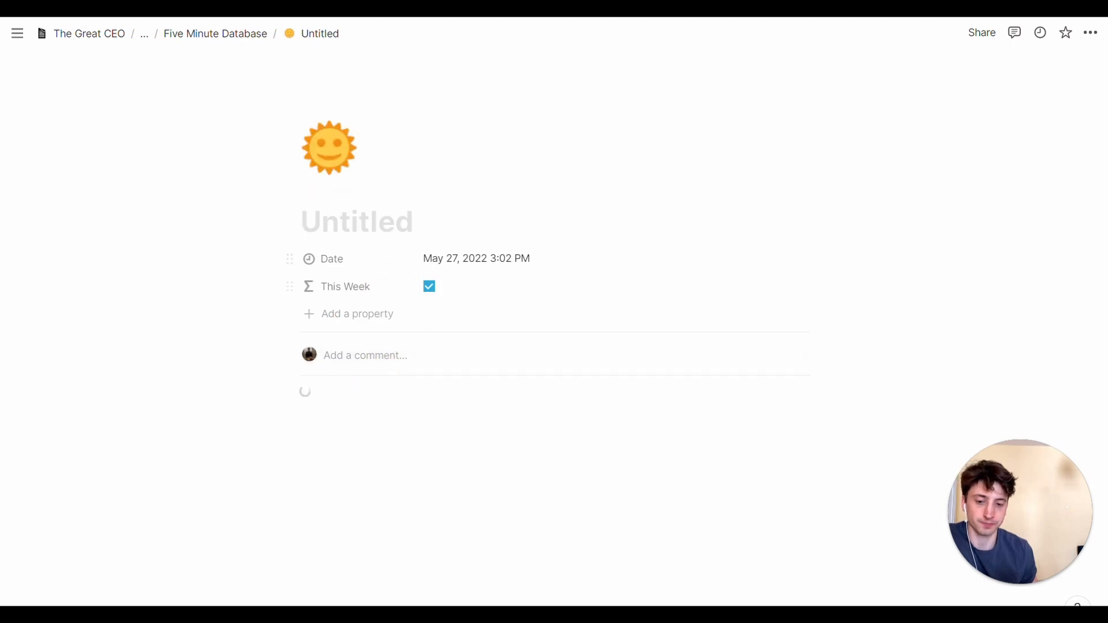
Step: Title the new journal entry "May 27th 2022"
{"action": "left_click", "coordinate": [398, 235]}
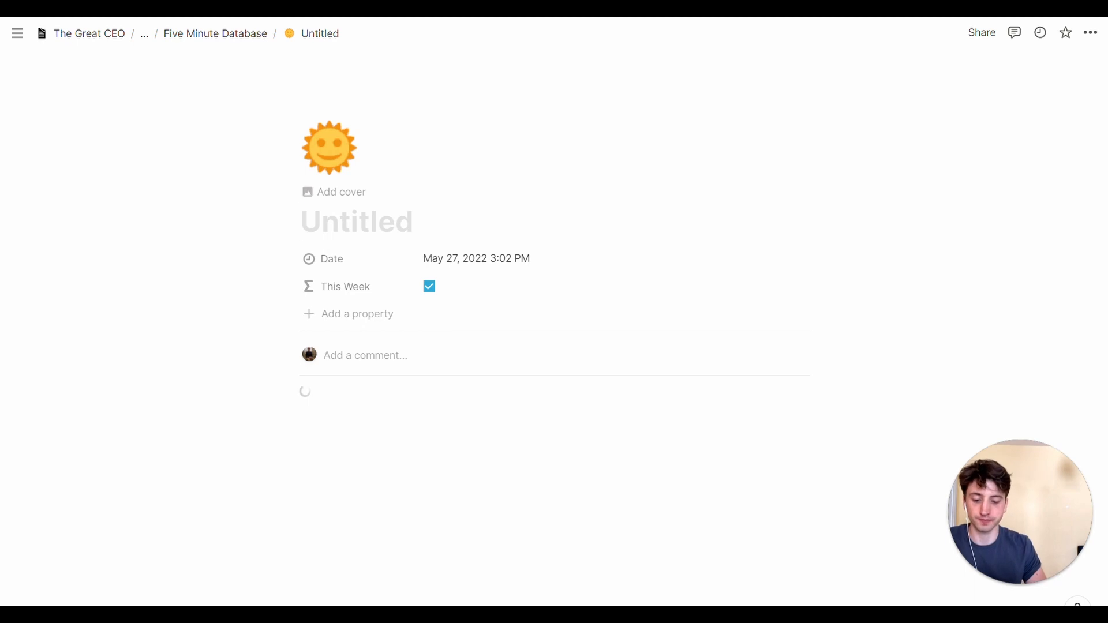
{"action": "type", "text": "May 2"}
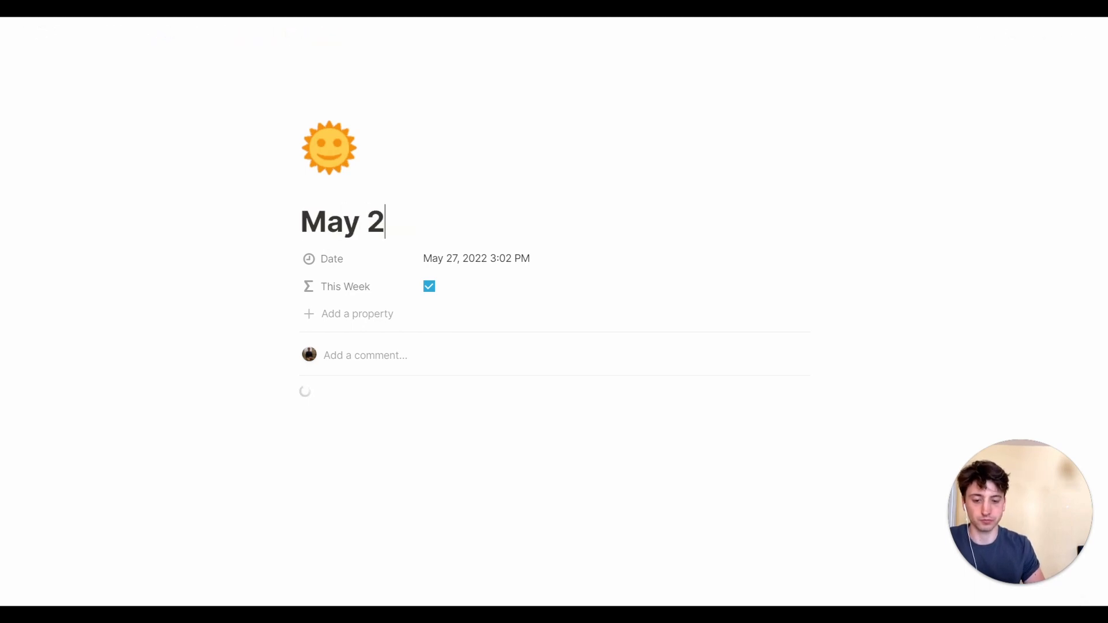
{"action": "type", "text": "7th,"}
{"action": "key", "text": "ctrl+BackSpace"}
{"action": "type", "text": "May 27t"}
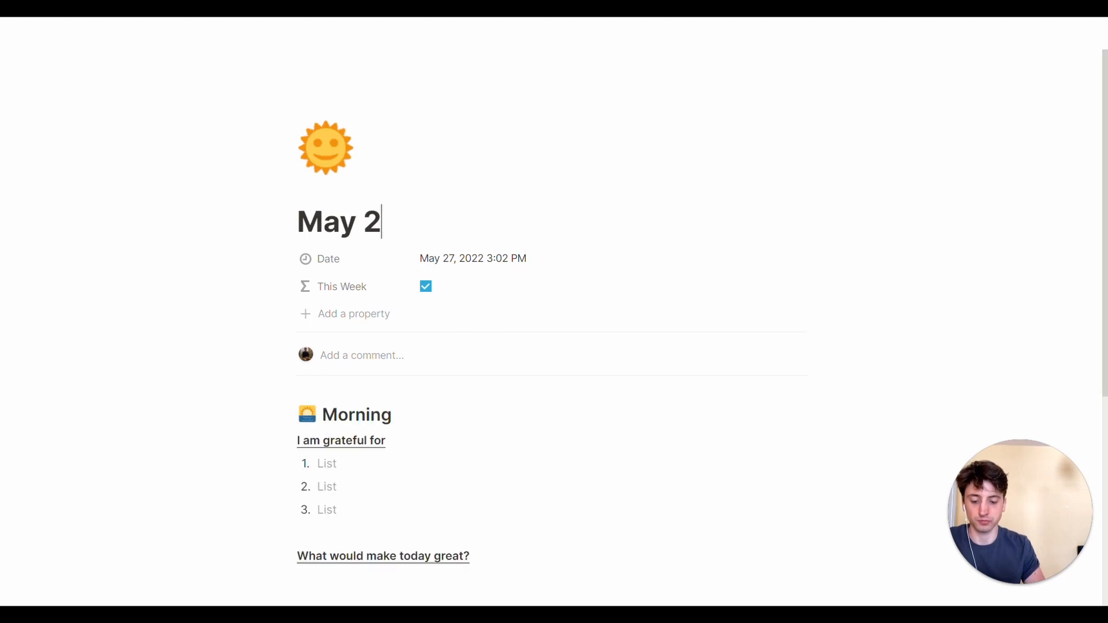
{"action": "type", "text": "h 2022"}
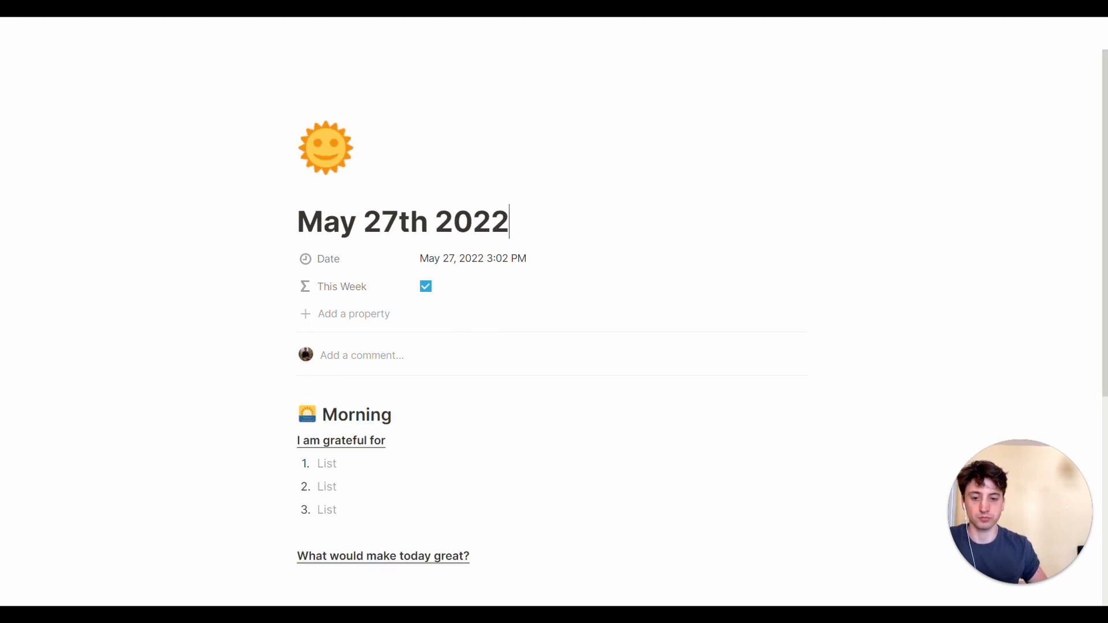
Step: Examine the journal entry's Morning prompts, Daily affirmation and Night prompts without filling them in
{"action": "scroll", "coordinate": [519, 214], "scroll_direction": "down", "scroll_amount": 2}
{"action": "left_click_drag", "start_coordinate": [395, 342], "coordinate": [219, 340]}
{"action": "left_click", "coordinate": [475, 396]}
{"action": "scroll", "coordinate": [475, 396], "scroll_direction": "down", "scroll_amount": 4}
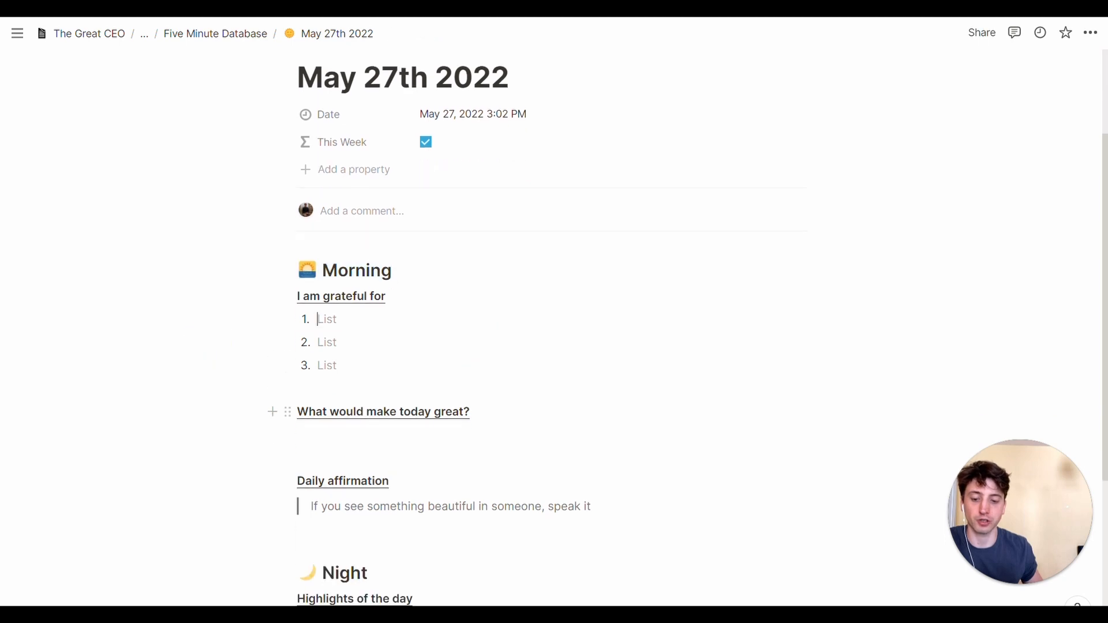
{"action": "left_click", "coordinate": [473, 371]}
{"action": "scroll", "coordinate": [473, 371], "scroll_direction": "down", "scroll_amount": 4}
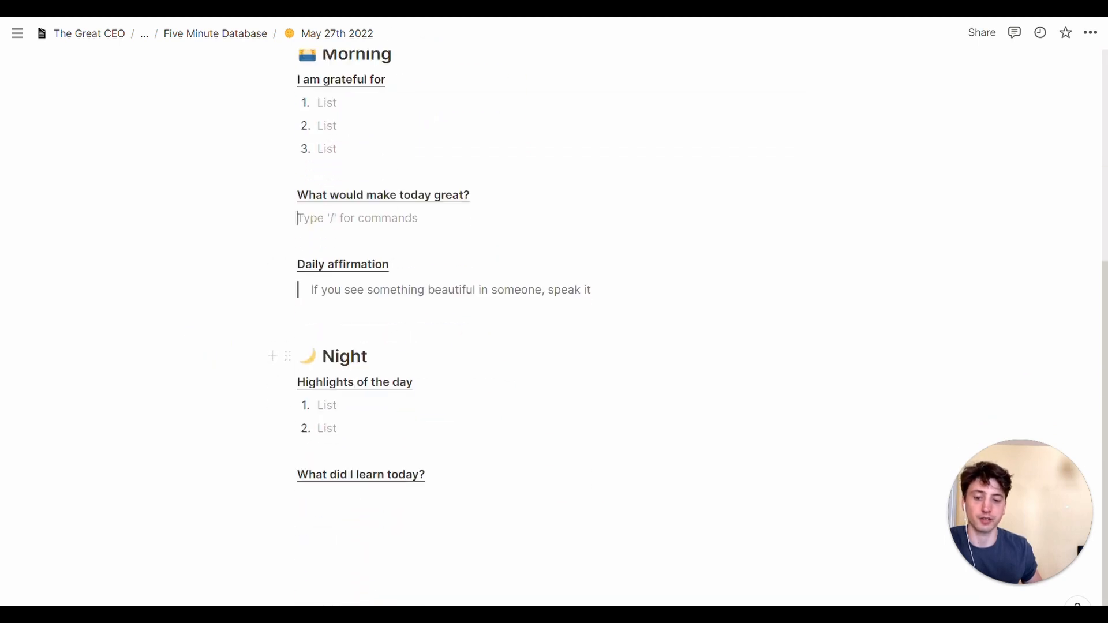
{"action": "left_click_drag", "start_coordinate": [318, 289], "coordinate": [681, 309]}
{"action": "left_click", "coordinate": [658, 305]}
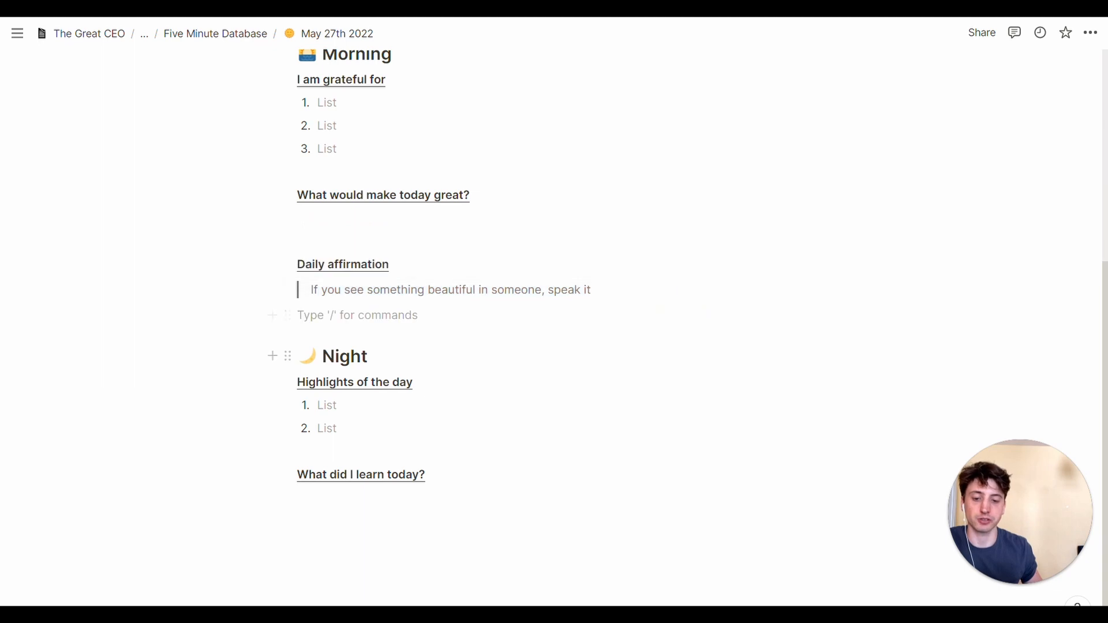
{"action": "scroll", "coordinate": [646, 353], "scroll_direction": "down", "scroll_amount": 2}
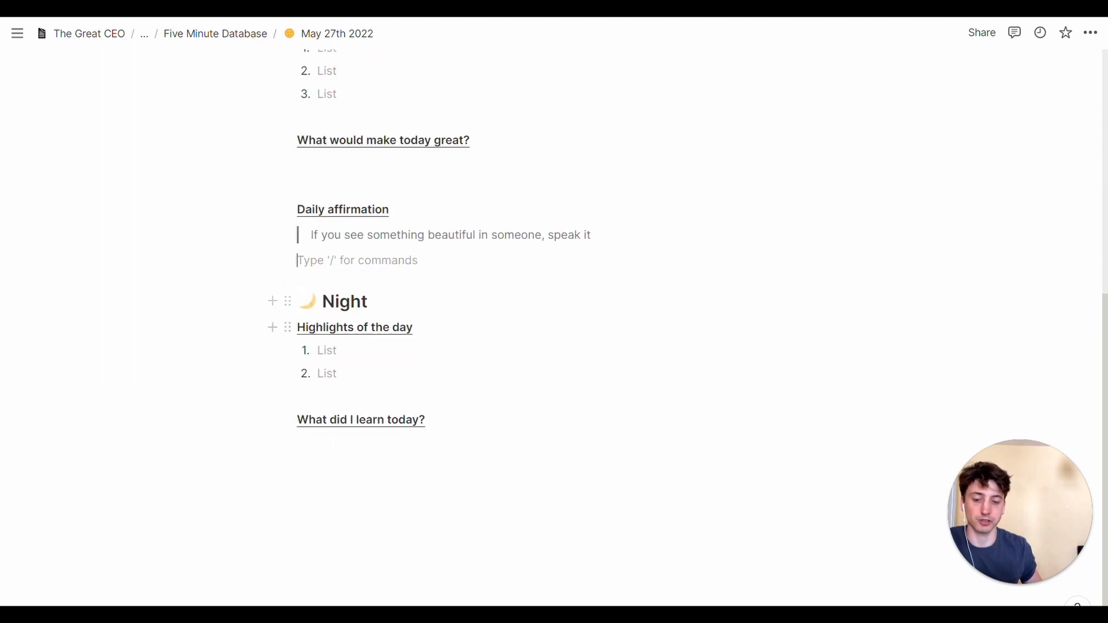
{"action": "left_click", "coordinate": [352, 348]}
{"action": "left_click", "coordinate": [338, 369]}
{"action": "left_click", "coordinate": [367, 439]}
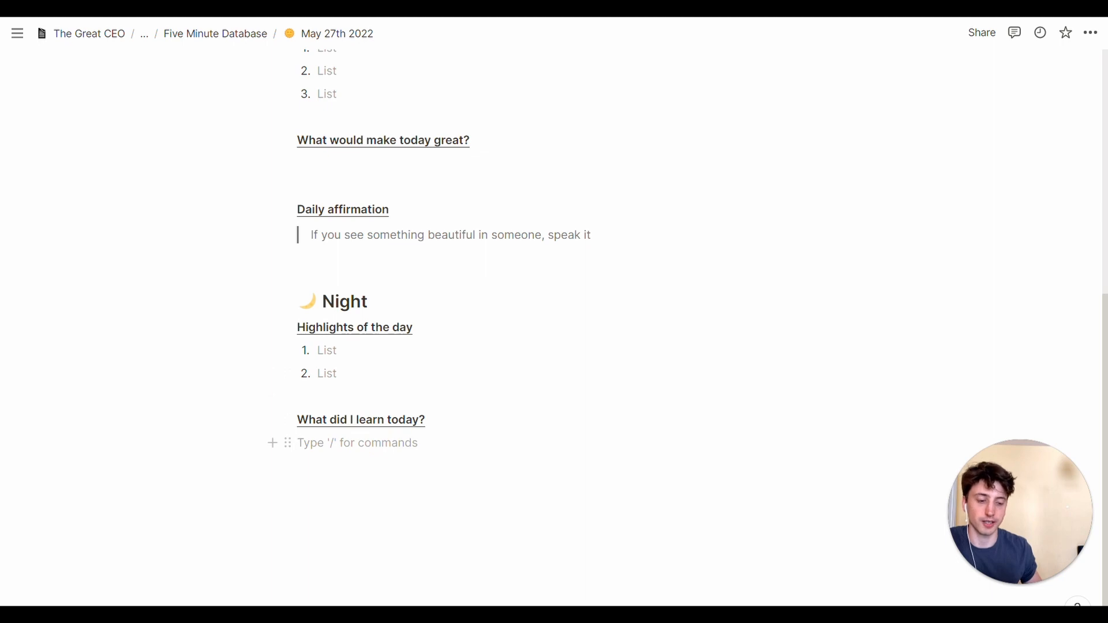
{"action": "scroll", "coordinate": [554, 323], "scroll_direction": "up", "scroll_amount": 2}
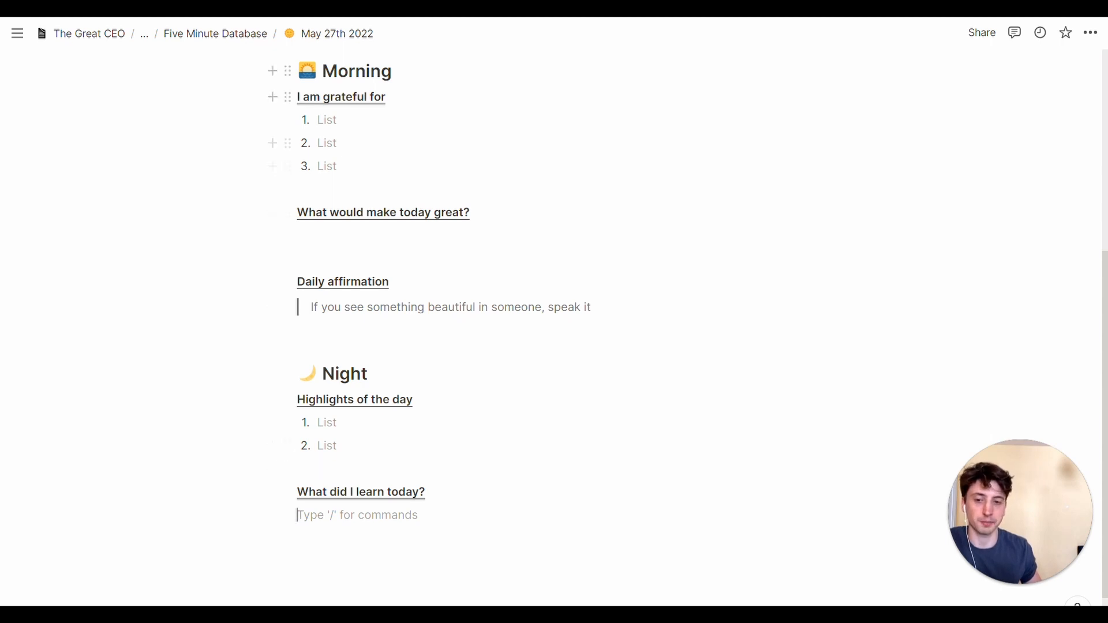
Step: View the Five Minute Database and the journal's Today and This Week sections, and return to The Great CEO home page
{"action": "left_click", "coordinate": [247, 33]}
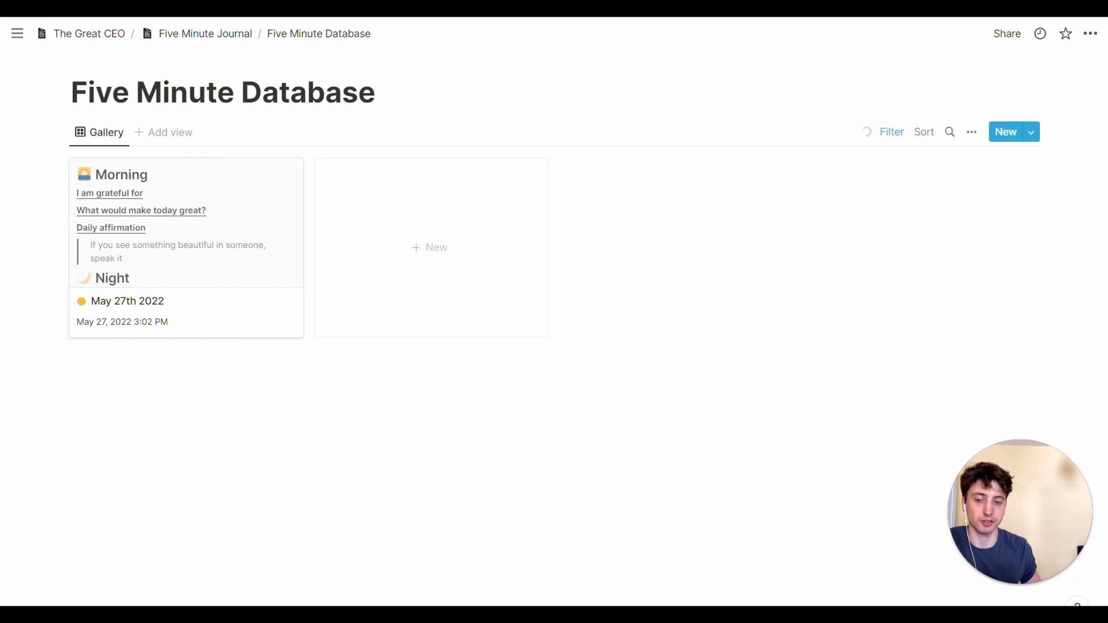
{"action": "left_click", "coordinate": [227, 33]}
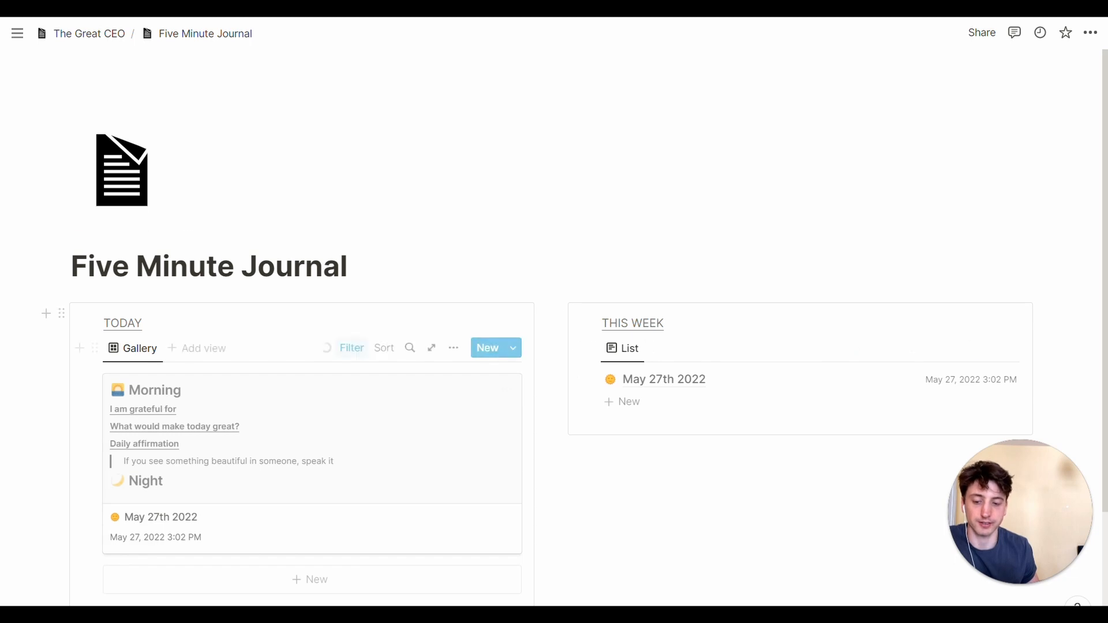
{"action": "scroll", "coordinate": [474, 327], "scroll_direction": "down", "scroll_amount": 1}
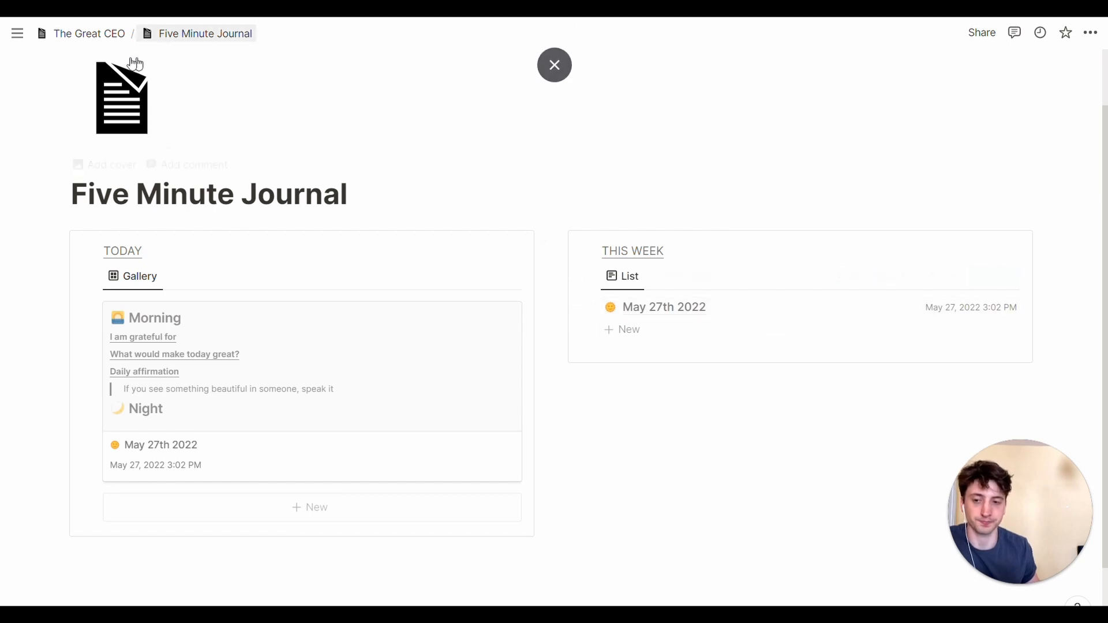
{"action": "left_click", "coordinate": [98, 34]}
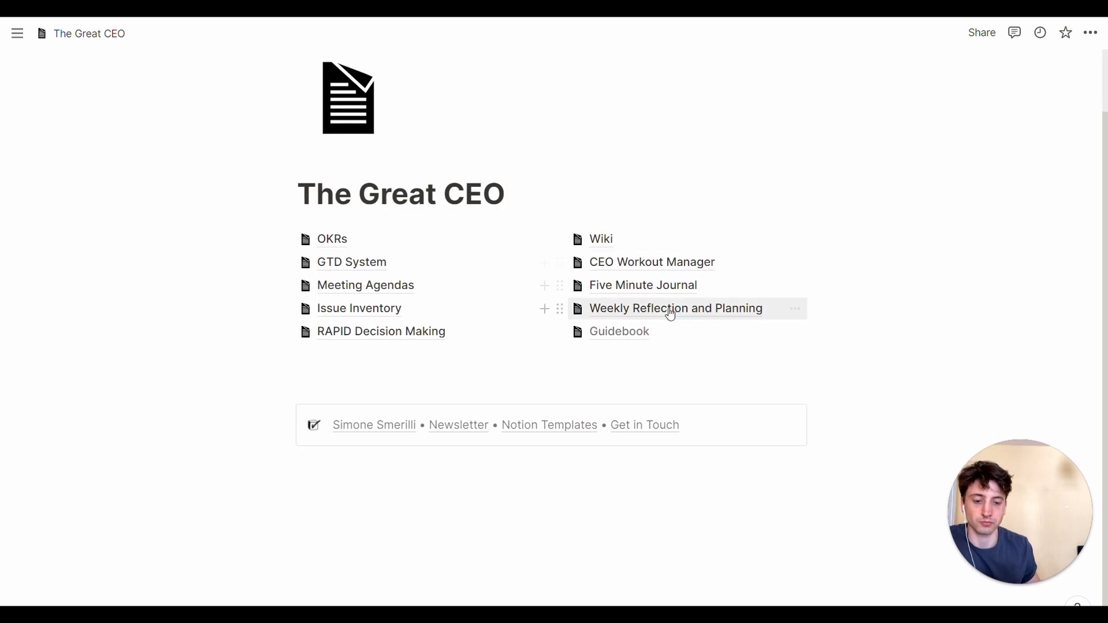
Step: Add a new weekly review in Weekly Reflection and Planning and title it "Week of May 23rd 2022"
{"action": "left_click", "coordinate": [668, 309]}
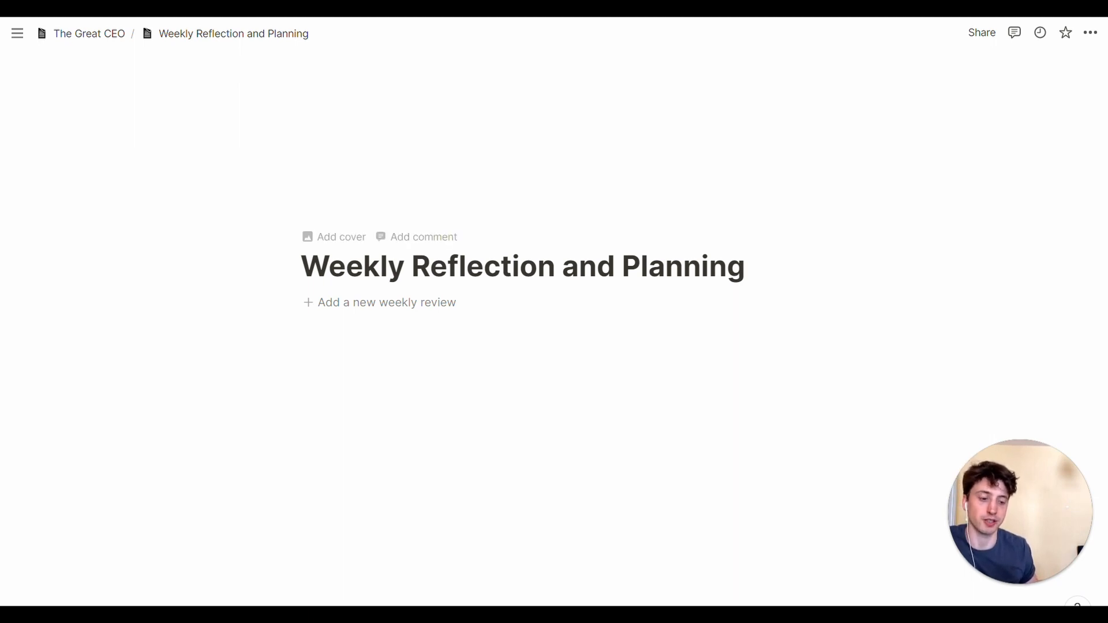
{"action": "left_click", "coordinate": [423, 309]}
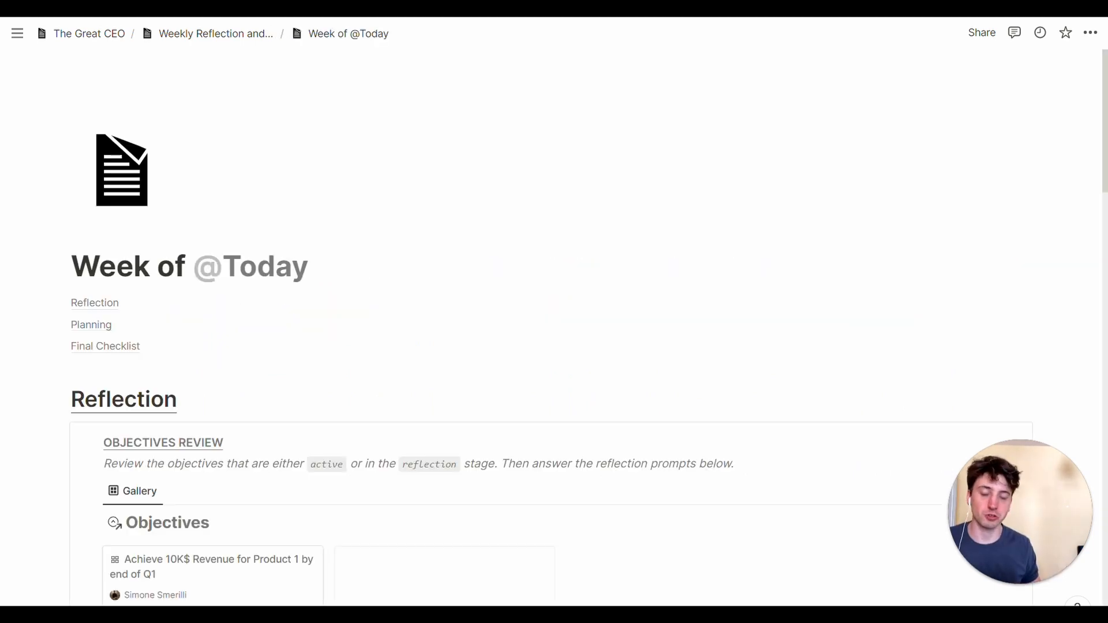
{"action": "left_click", "coordinate": [372, 273]}
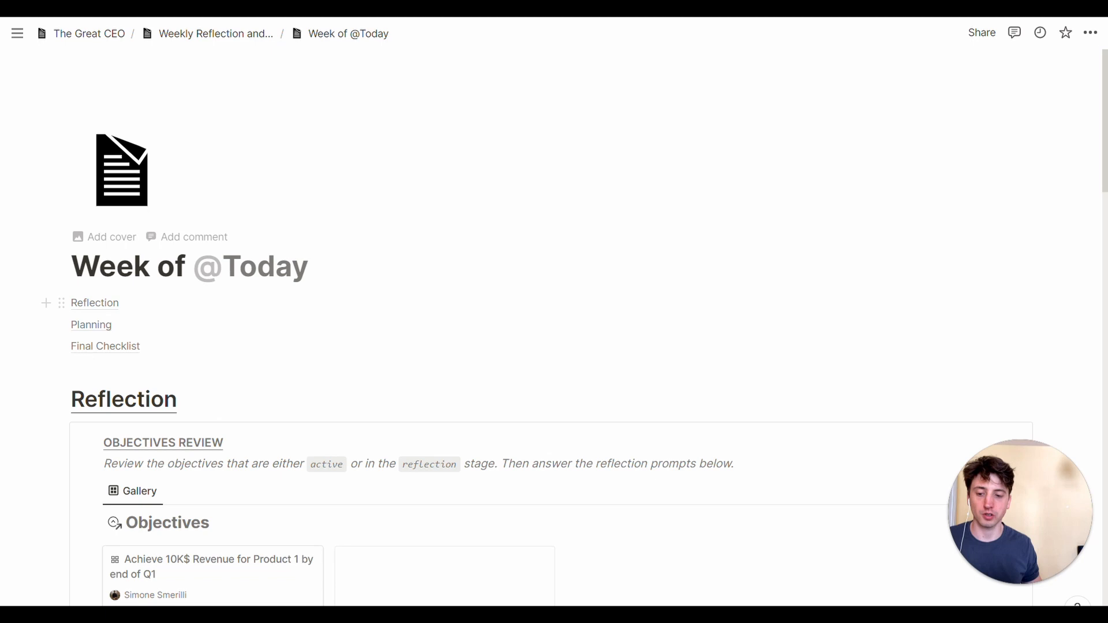
{"action": "left_click", "coordinate": [327, 265]}
{"action": "key", "text": "BackSpace"}
{"action": "type", "text": "May 23"}
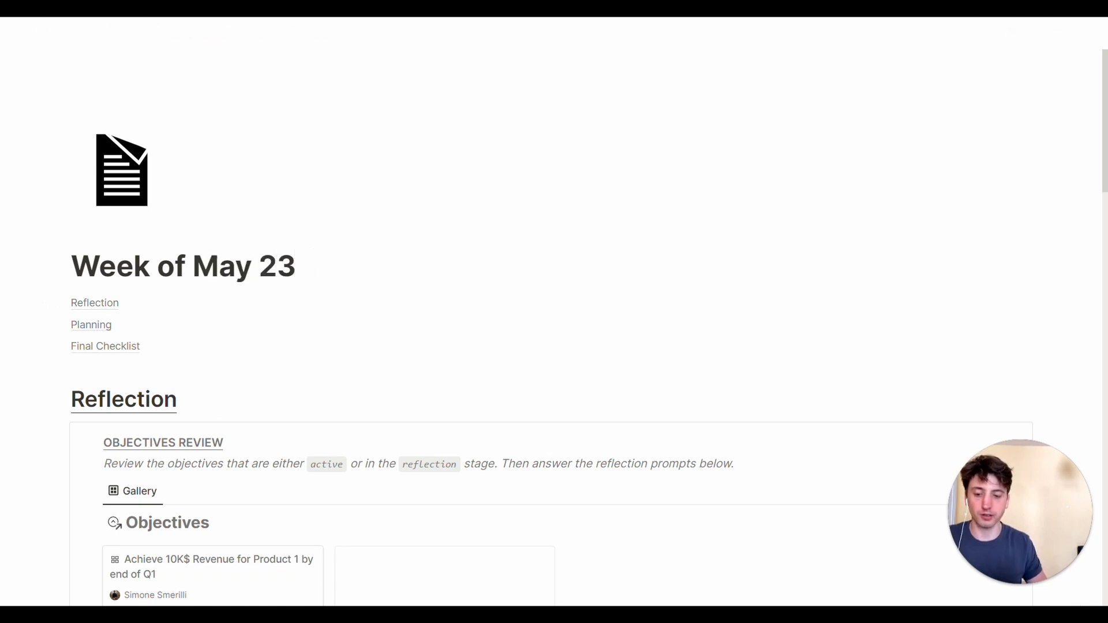
{"action": "type", "text": "rd 2022"}
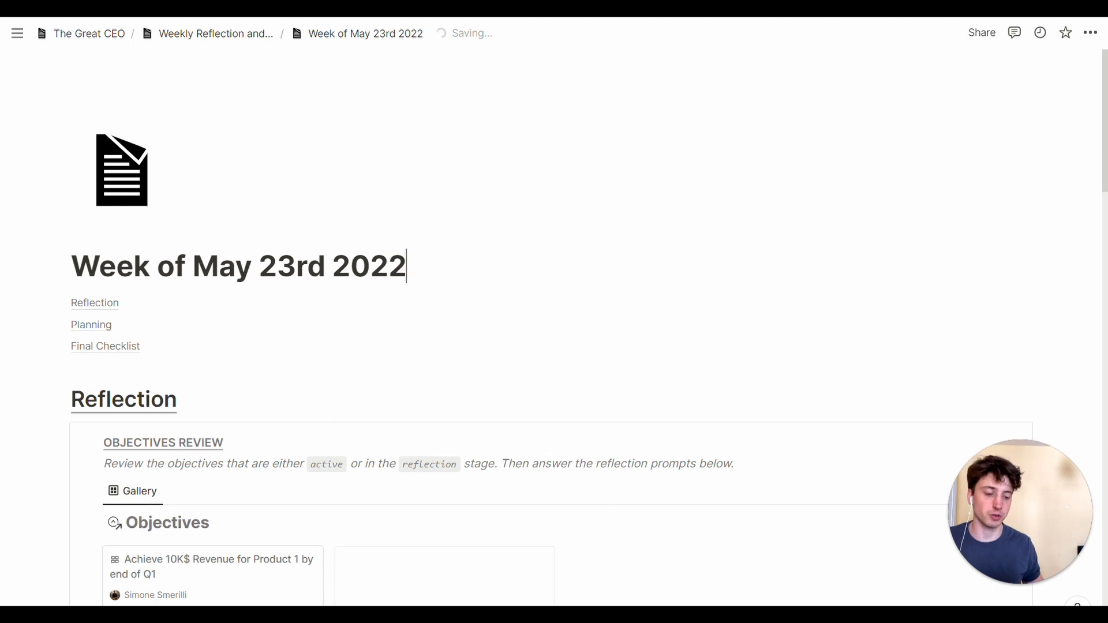
Step: Examine the Objectives Review under Reflection, including the details and key results of the "Achieve 10K$ Revenue for Product 1" objective
{"action": "scroll", "coordinate": [613, 359], "scroll_direction": "down", "scroll_amount": 1}
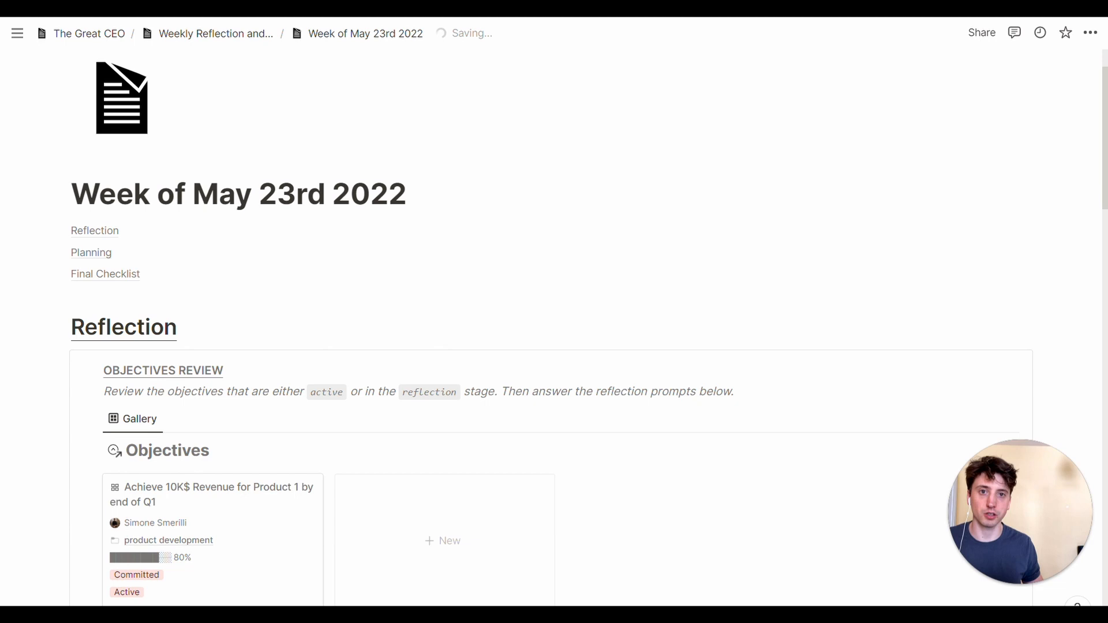
{"action": "scroll", "coordinate": [613, 358], "scroll_direction": "down", "scroll_amount": 1}
{"action": "scroll", "coordinate": [613, 358], "scroll_direction": "down", "scroll_amount": 1}
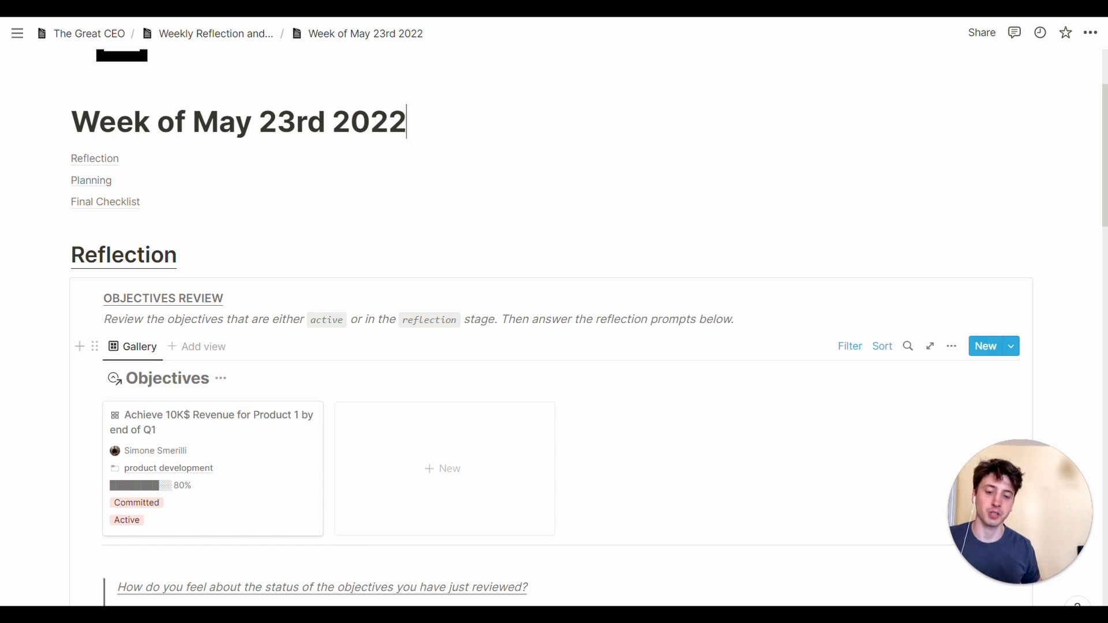
{"action": "scroll", "coordinate": [554, 319], "scroll_direction": "down", "scroll_amount": 1}
{"action": "scroll", "coordinate": [554, 319], "scroll_direction": "down", "scroll_amount": 3}
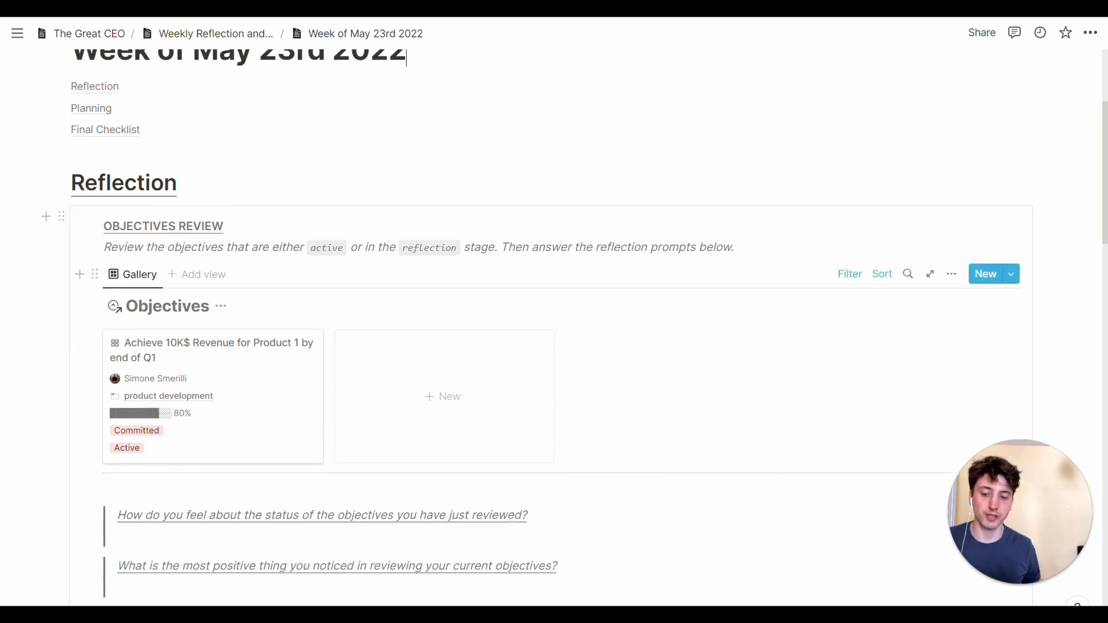
{"action": "scroll", "coordinate": [462, 292], "scroll_direction": "down", "scroll_amount": 4}
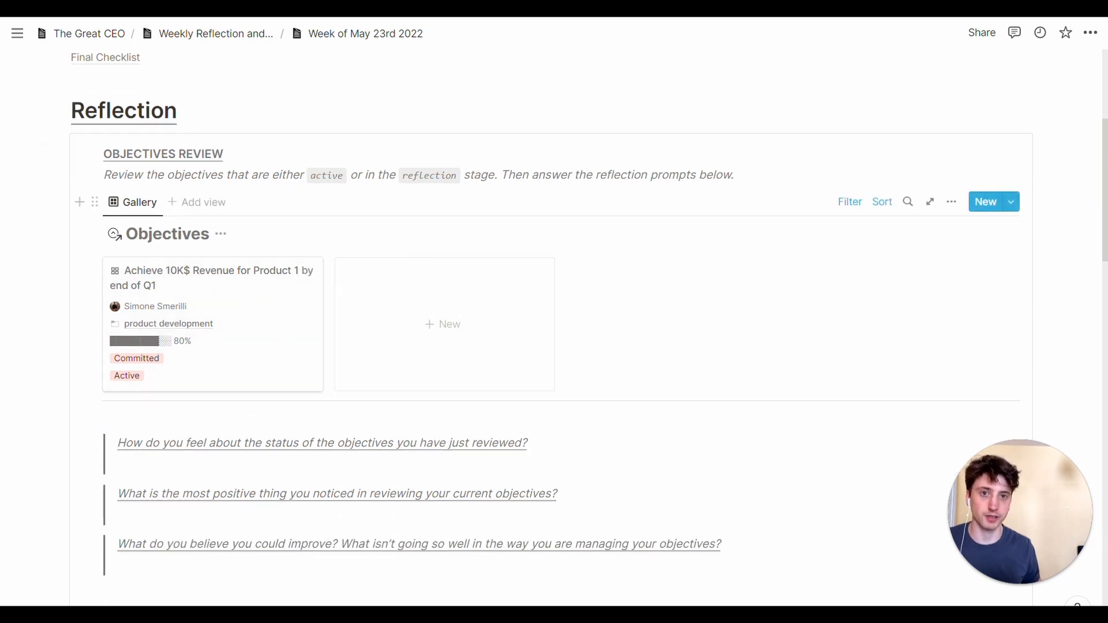
{"action": "left_click", "coordinate": [206, 314]}
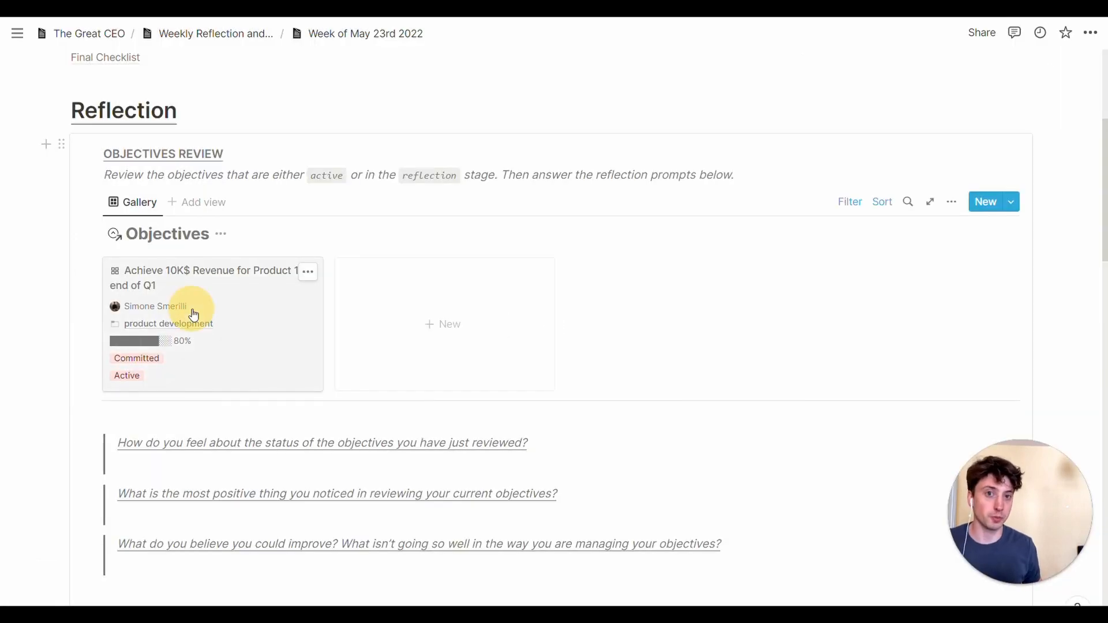
{"action": "left_click", "coordinate": [190, 311]}
{"action": "scroll", "coordinate": [564, 334], "scroll_direction": "down", "scroll_amount": 8}
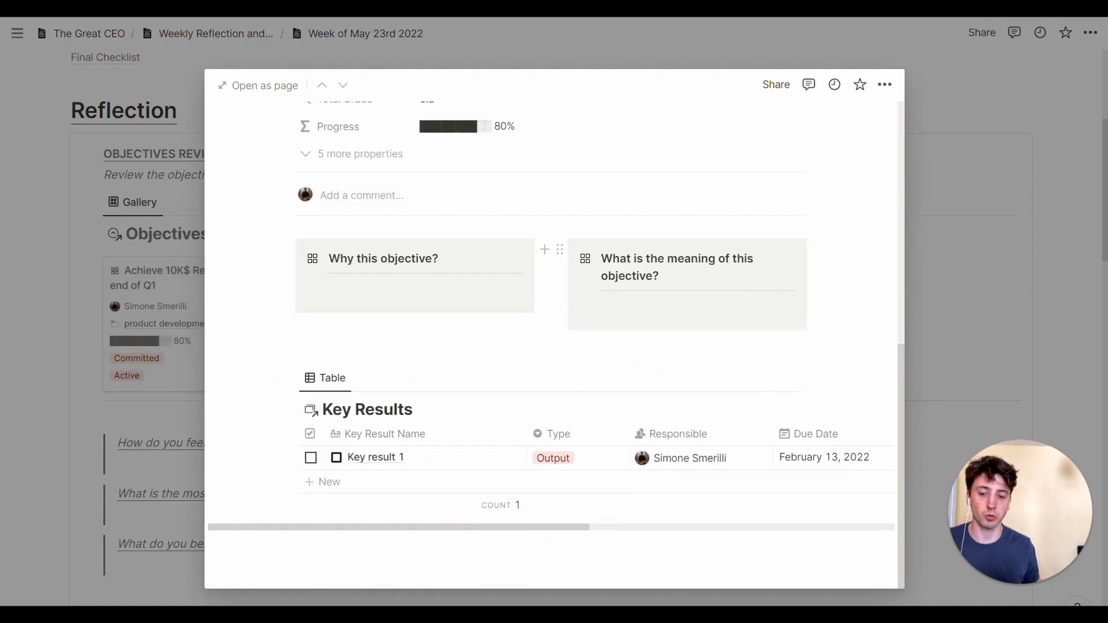
{"action": "left_click", "coordinate": [180, 338]}
Step: Read through the objective reflection prompts, the GTD Review tasks and projects, and the Workouts Review
{"action": "scroll", "coordinate": [554, 329], "scroll_direction": "down", "scroll_amount": 1}
{"action": "scroll", "coordinate": [554, 329], "scroll_direction": "down", "scroll_amount": 2}
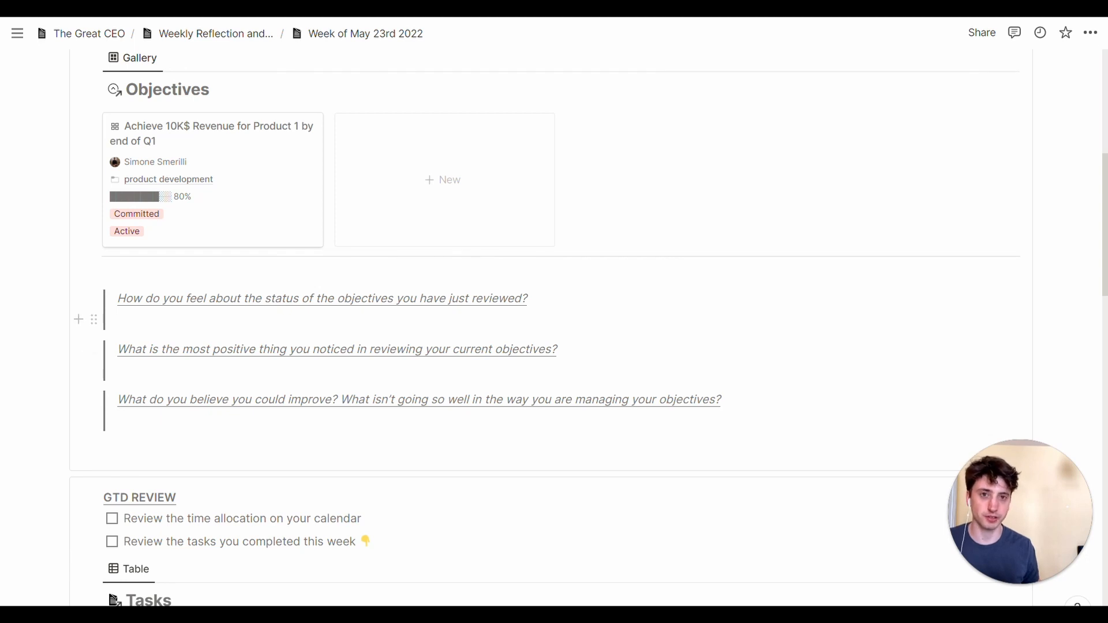
{"action": "scroll", "coordinate": [554, 328], "scroll_direction": "down", "scroll_amount": 5}
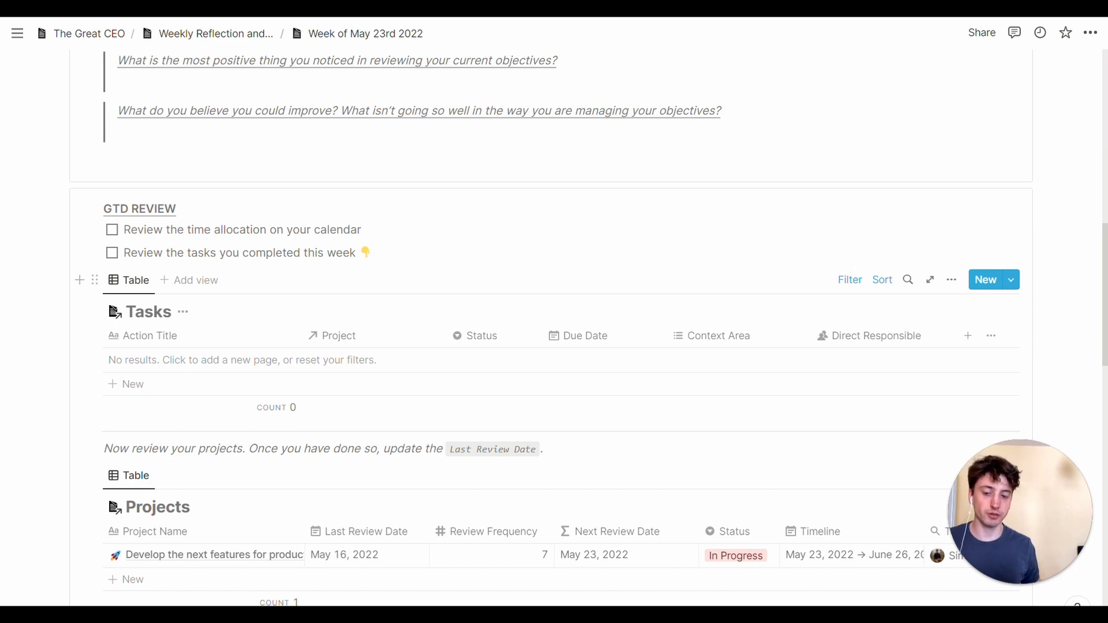
{"action": "scroll", "coordinate": [473, 306], "scroll_direction": "down", "scroll_amount": 1}
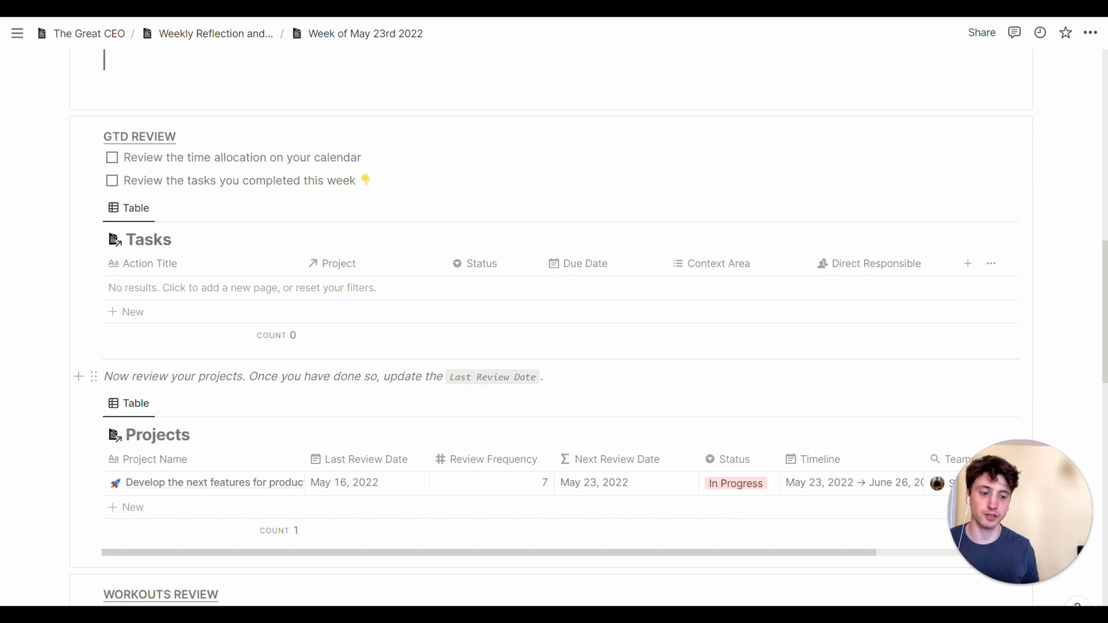
{"action": "scroll", "coordinate": [554, 288], "scroll_direction": "down", "scroll_amount": 6}
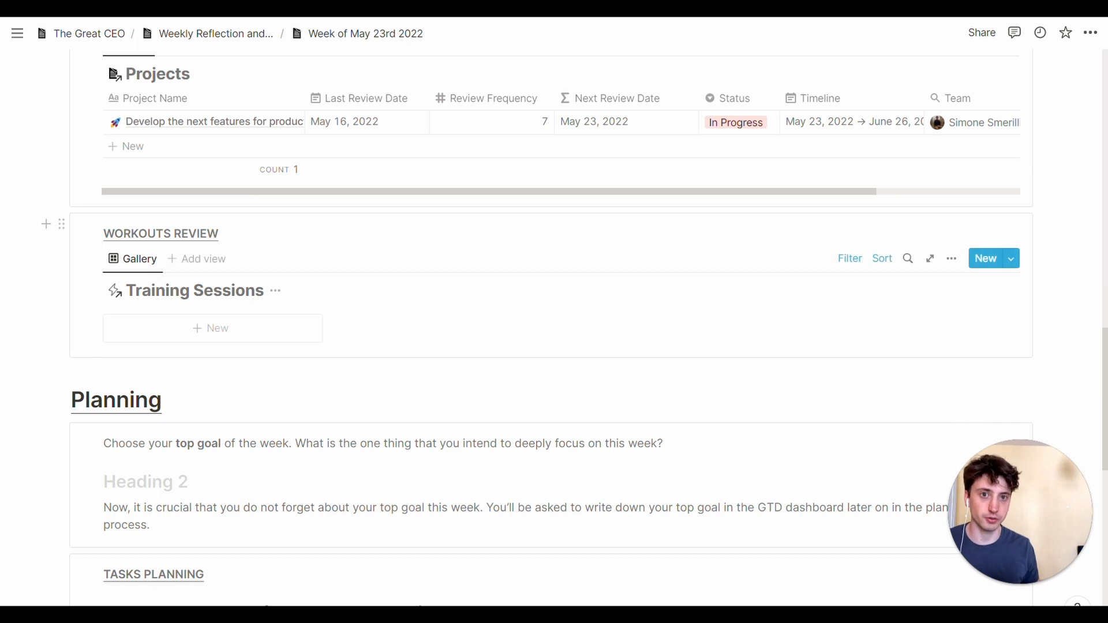
Step: Examine the Planning section's top goal, tasks due this week, meetings and workouts, and the Final Checklist
{"action": "scroll", "coordinate": [554, 347], "scroll_direction": "down", "scroll_amount": 4}
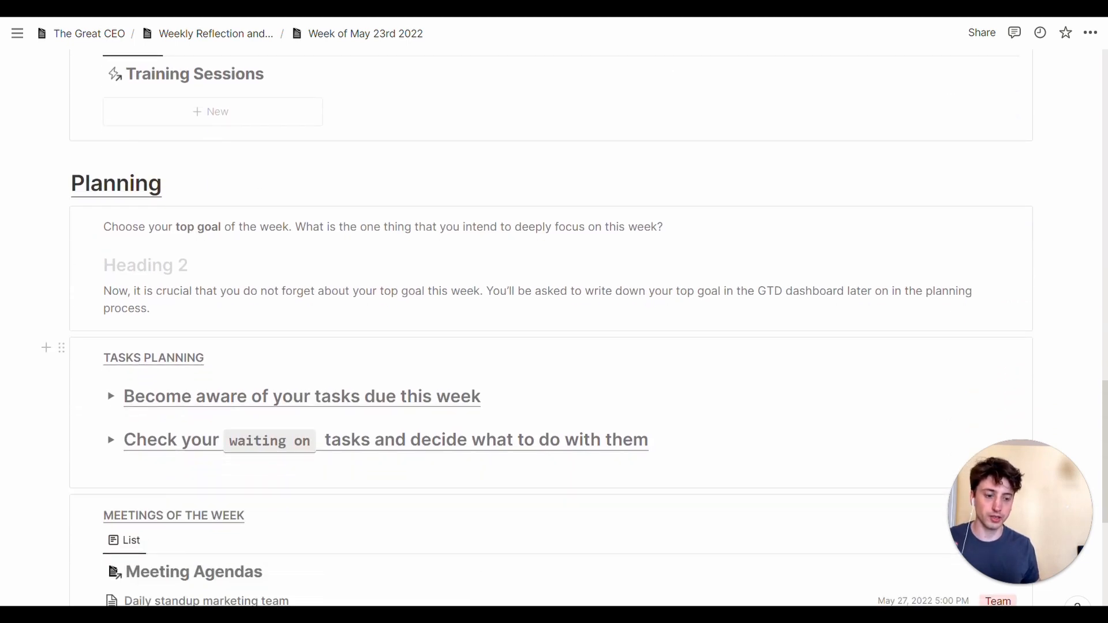
{"action": "scroll", "coordinate": [554, 329], "scroll_direction": "down", "scroll_amount": 1}
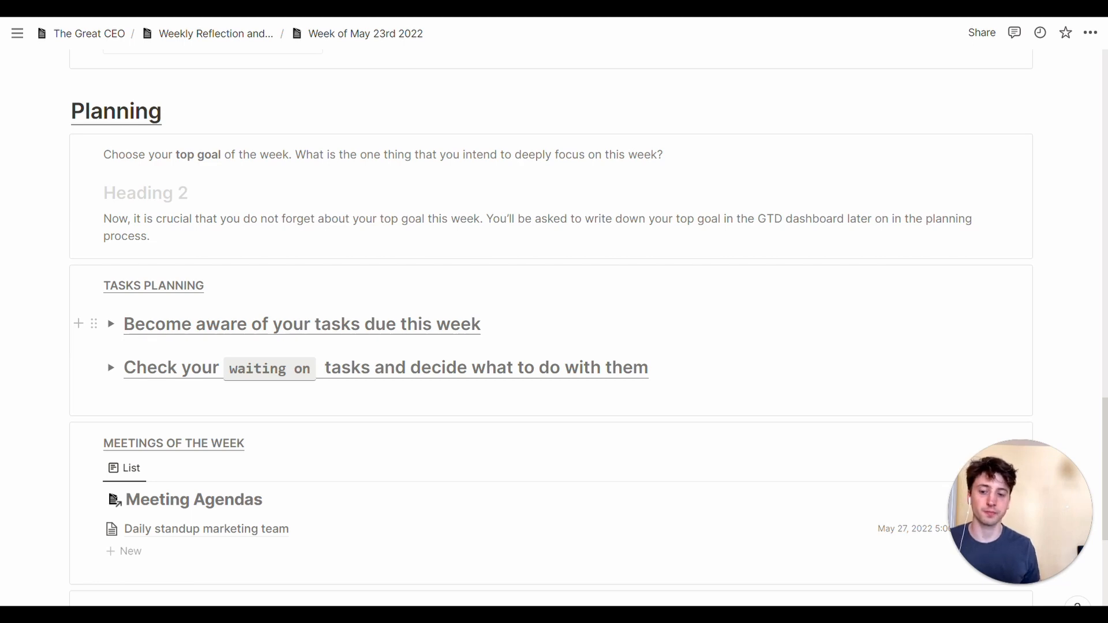
{"action": "scroll", "coordinate": [111, 324], "scroll_direction": "down", "scroll_amount": 1}
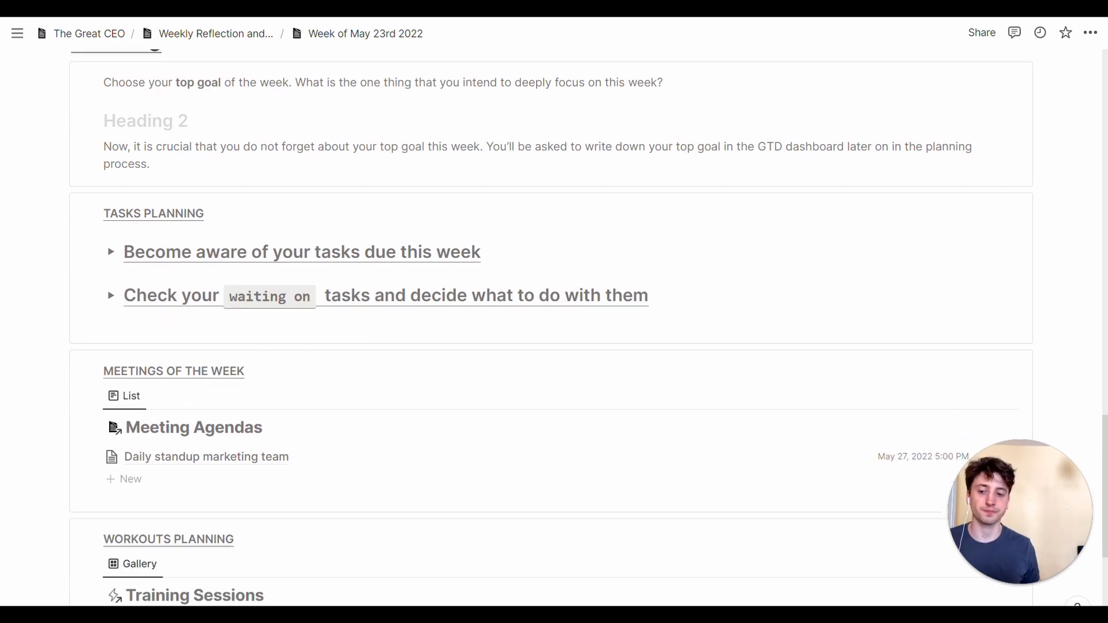
{"action": "left_click", "coordinate": [111, 252]}
{"action": "left_click", "coordinate": [111, 253]}
{"action": "scroll", "coordinate": [57, 288], "scroll_direction": "down", "scroll_amount": 1}
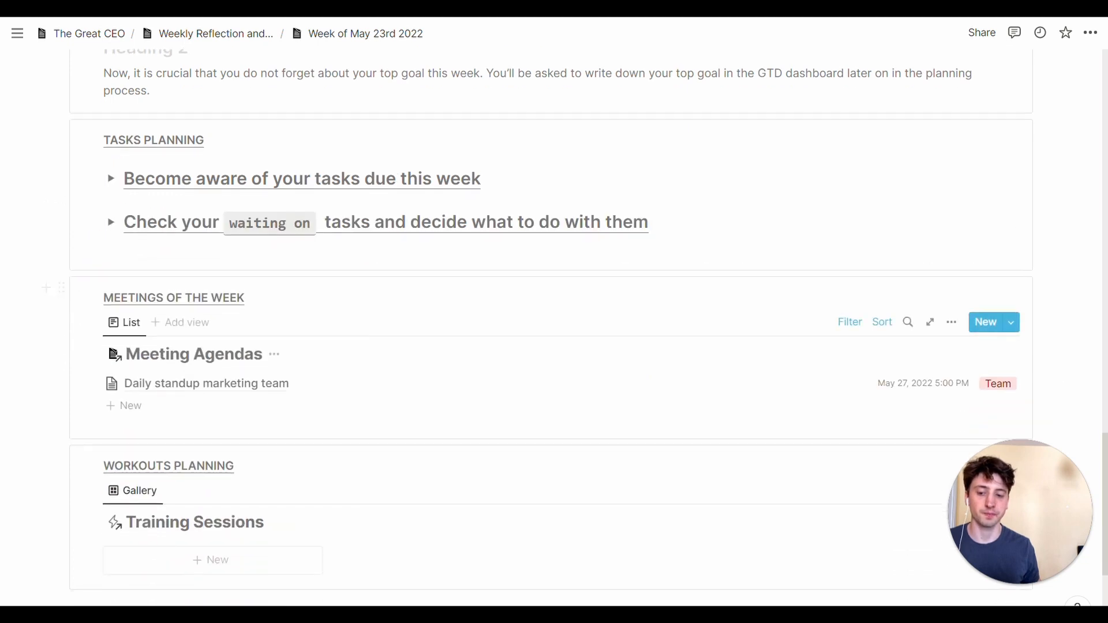
{"action": "scroll", "coordinate": [57, 259], "scroll_direction": "down", "scroll_amount": 1}
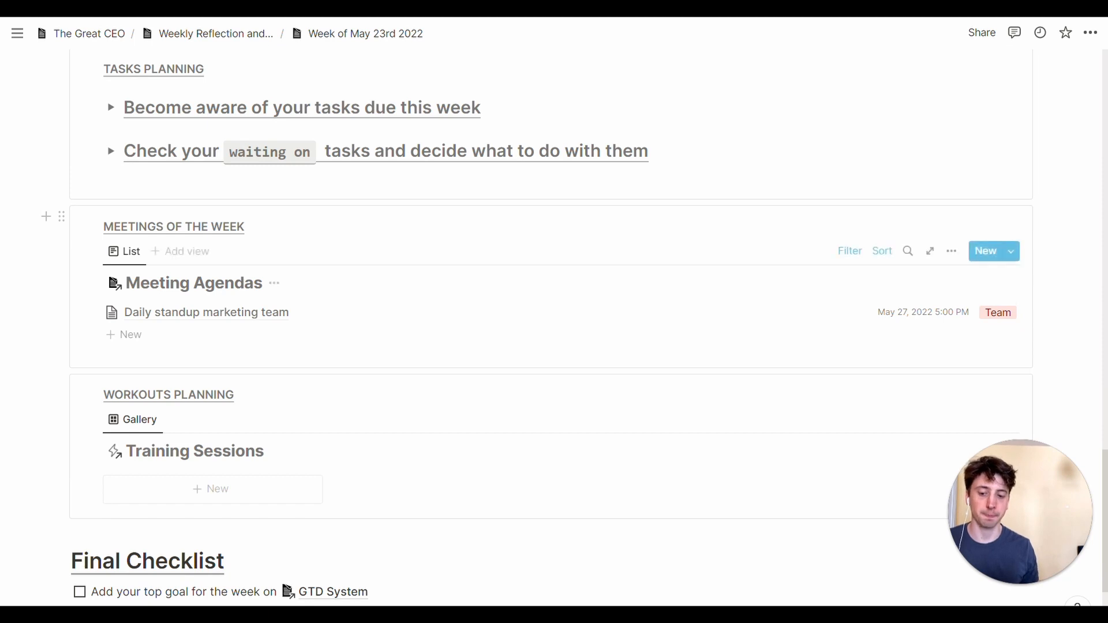
{"action": "scroll", "coordinate": [58, 259], "scroll_direction": "down", "scroll_amount": 2}
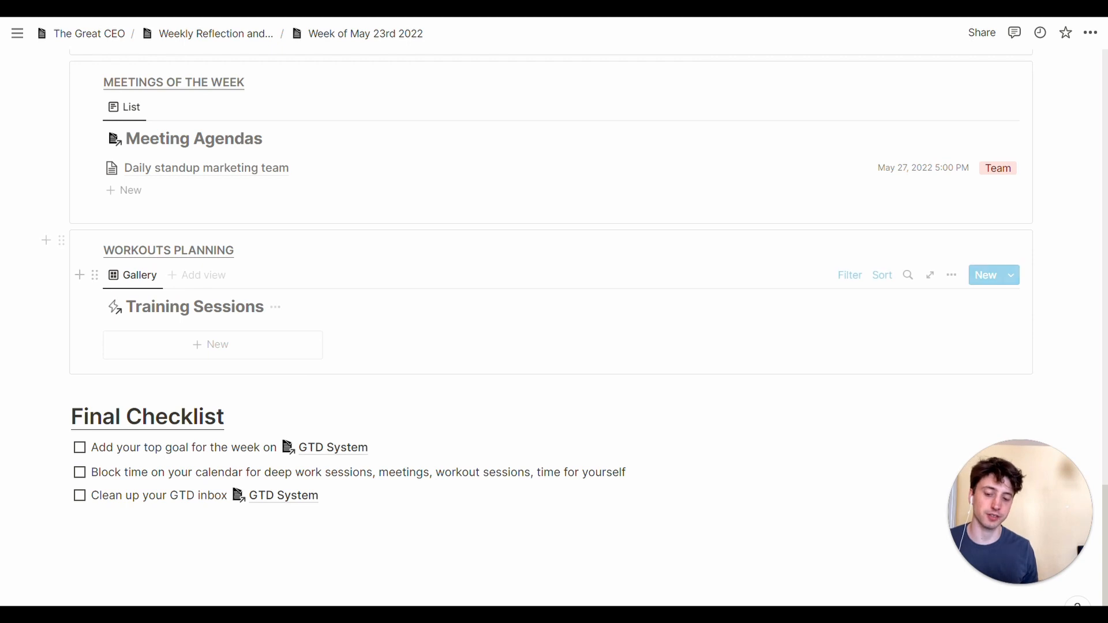
{"action": "scroll", "coordinate": [554, 324], "scroll_direction": "down", "scroll_amount": 1}
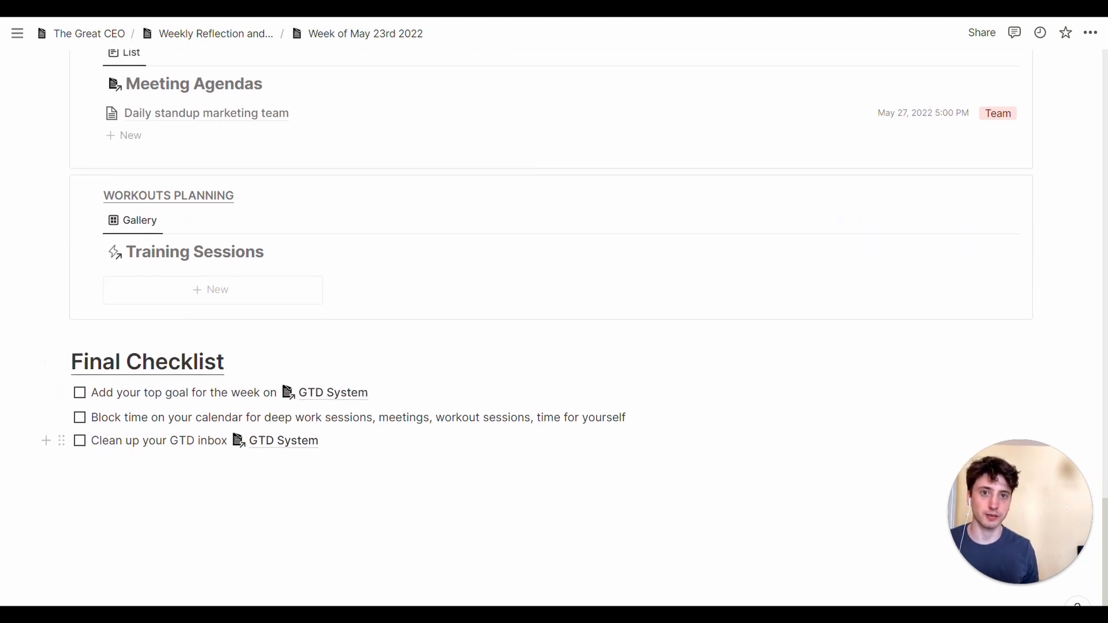
{"action": "left_click", "coordinate": [272, 35]}
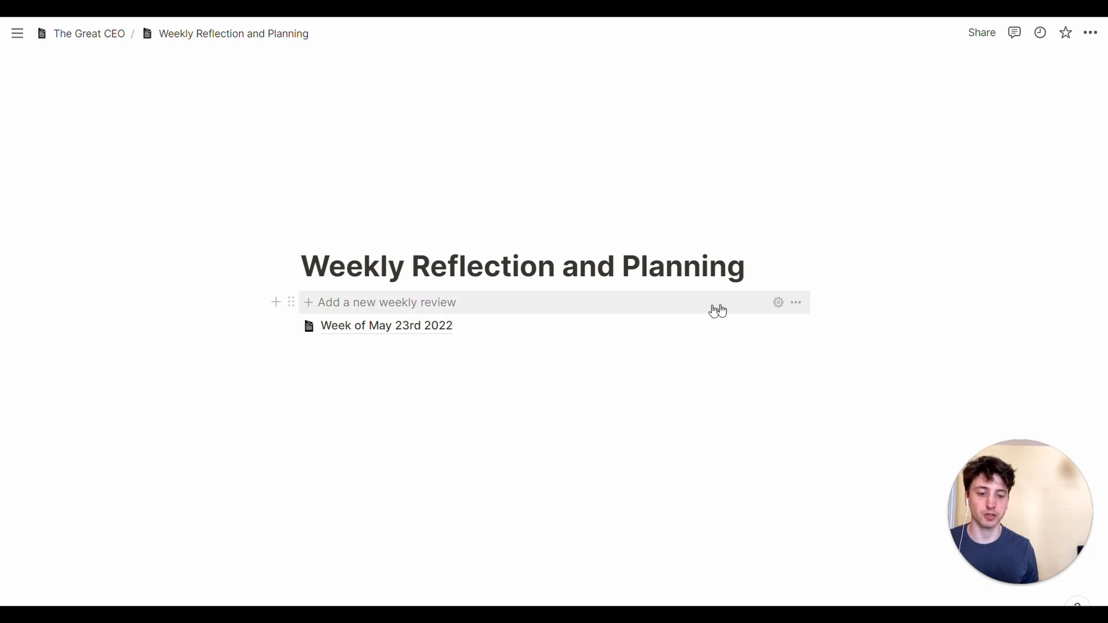
{"action": "left_click", "coordinate": [778, 303]}
{"action": "scroll", "coordinate": [480, 363], "scroll_direction": "down", "scroll_amount": 2}
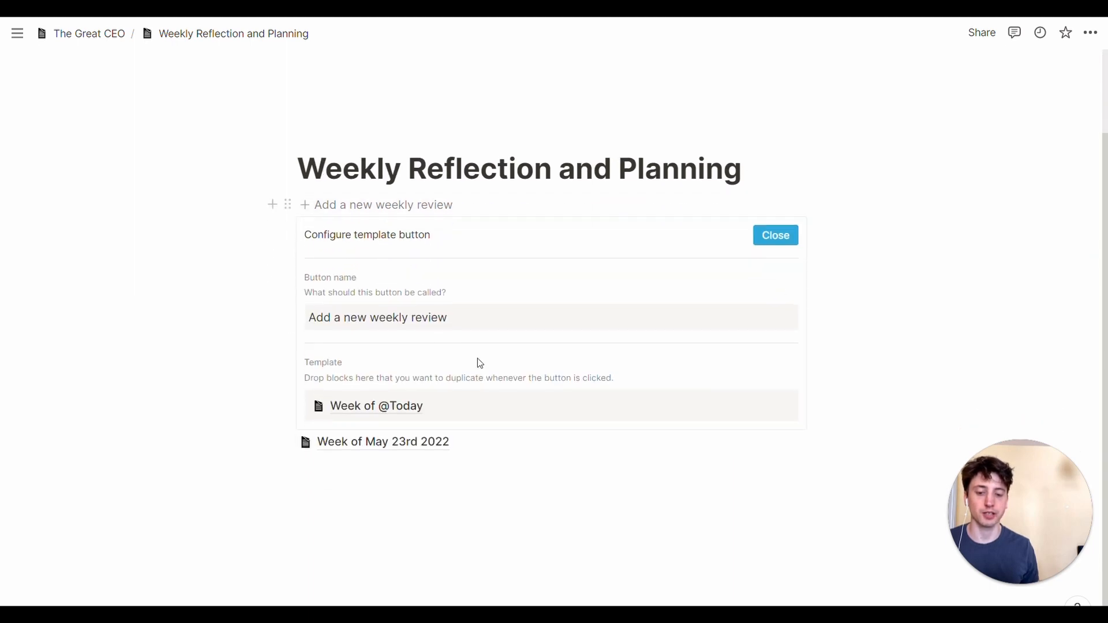
{"action": "left_click", "coordinate": [386, 408]}
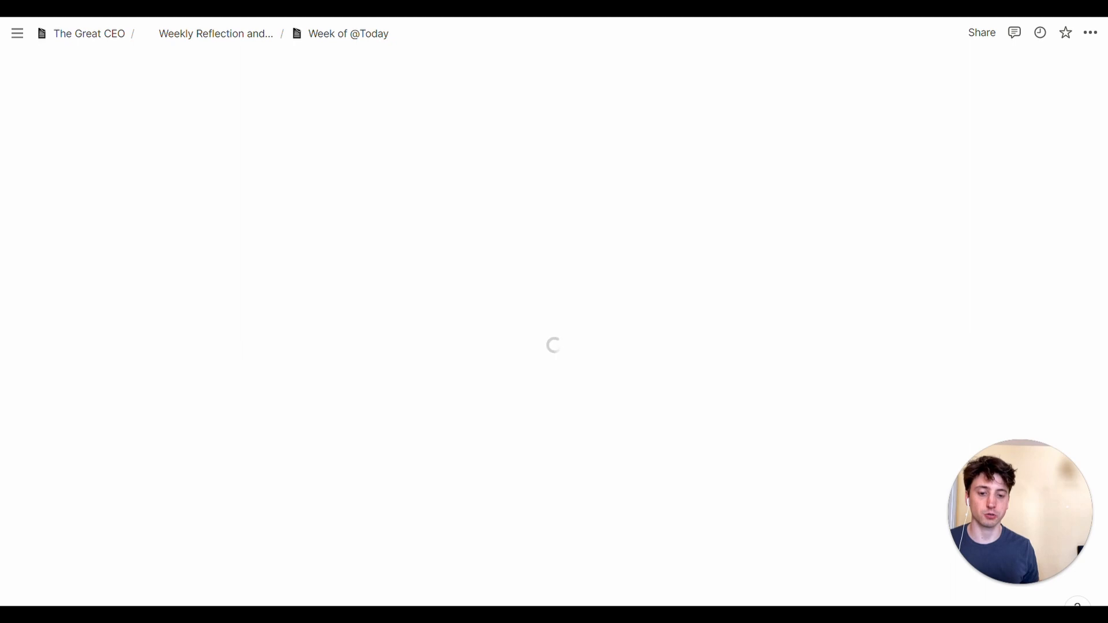